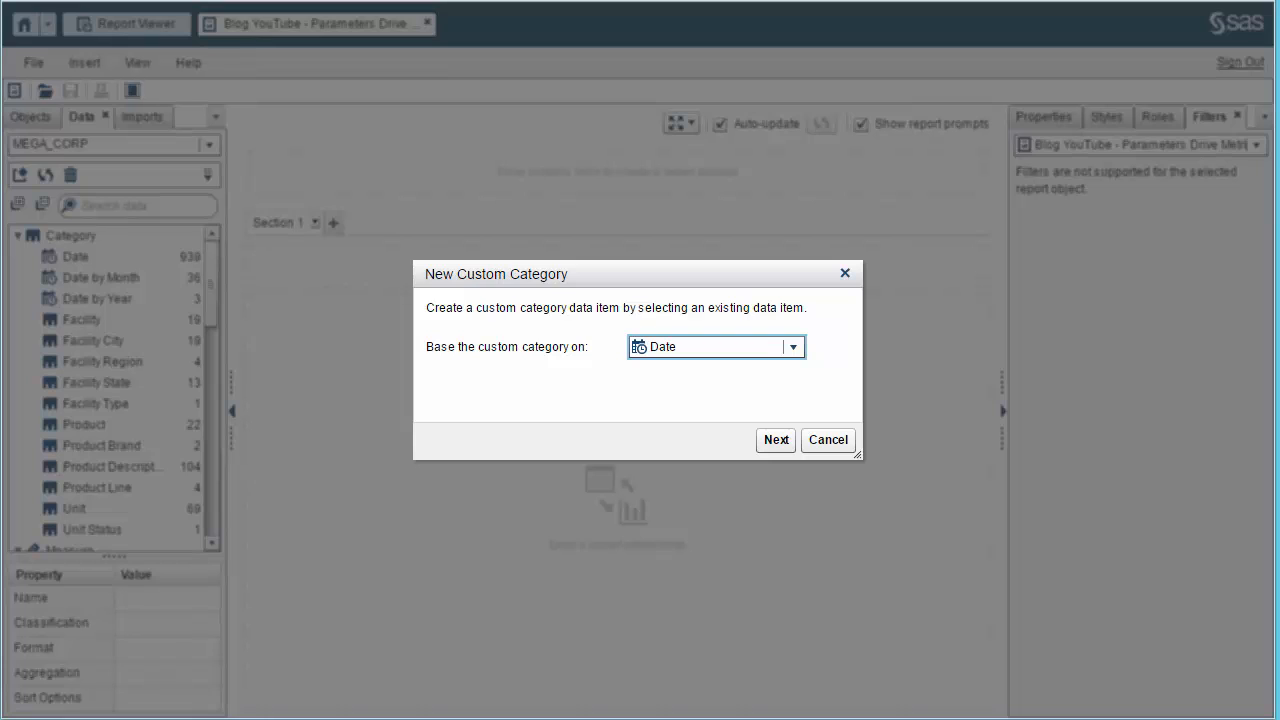
- Base the new custom category on Facility and name it "List of Measures"
{"action": "left_click", "coordinate": [796, 351]}
{"action": "left_click", "coordinate": [683, 434]}
{"action": "left_click", "coordinate": [774, 442]}
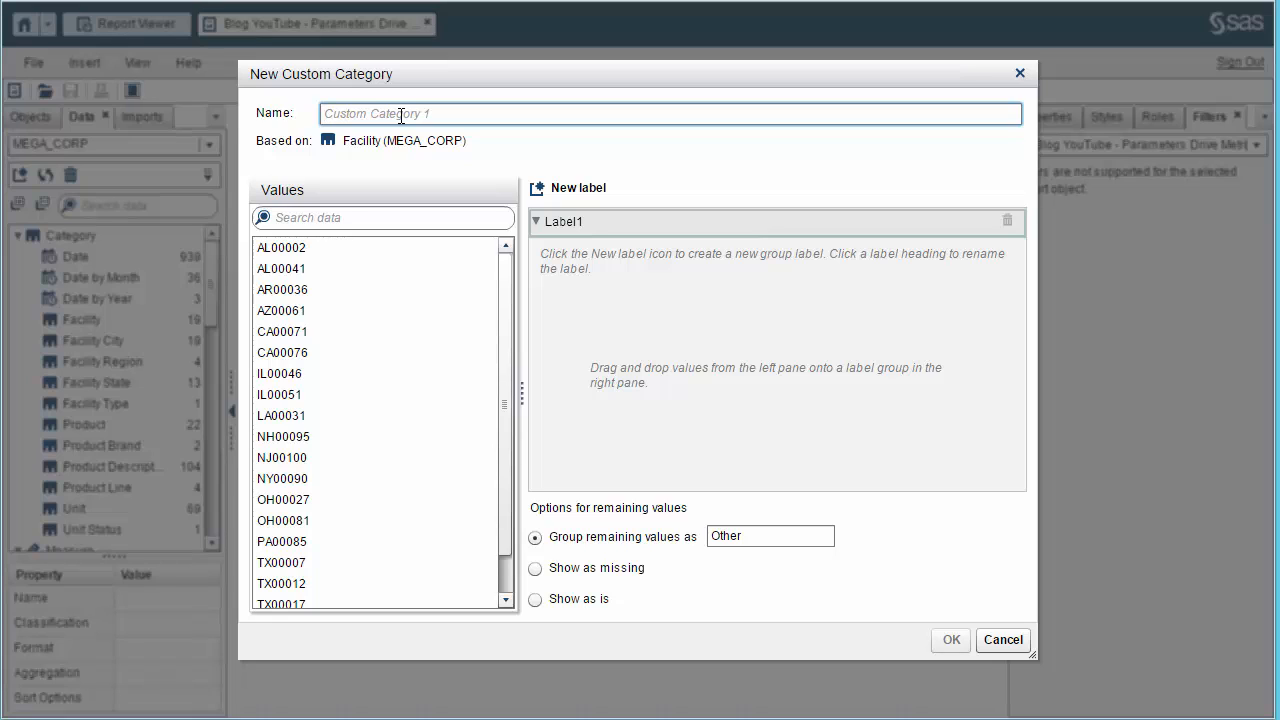
{"action": "type", "text": "List of Measures"}
- Set up three label groups in the custom category: Revenue, Expense and Profit
{"action": "left_click", "coordinate": [596, 221]}
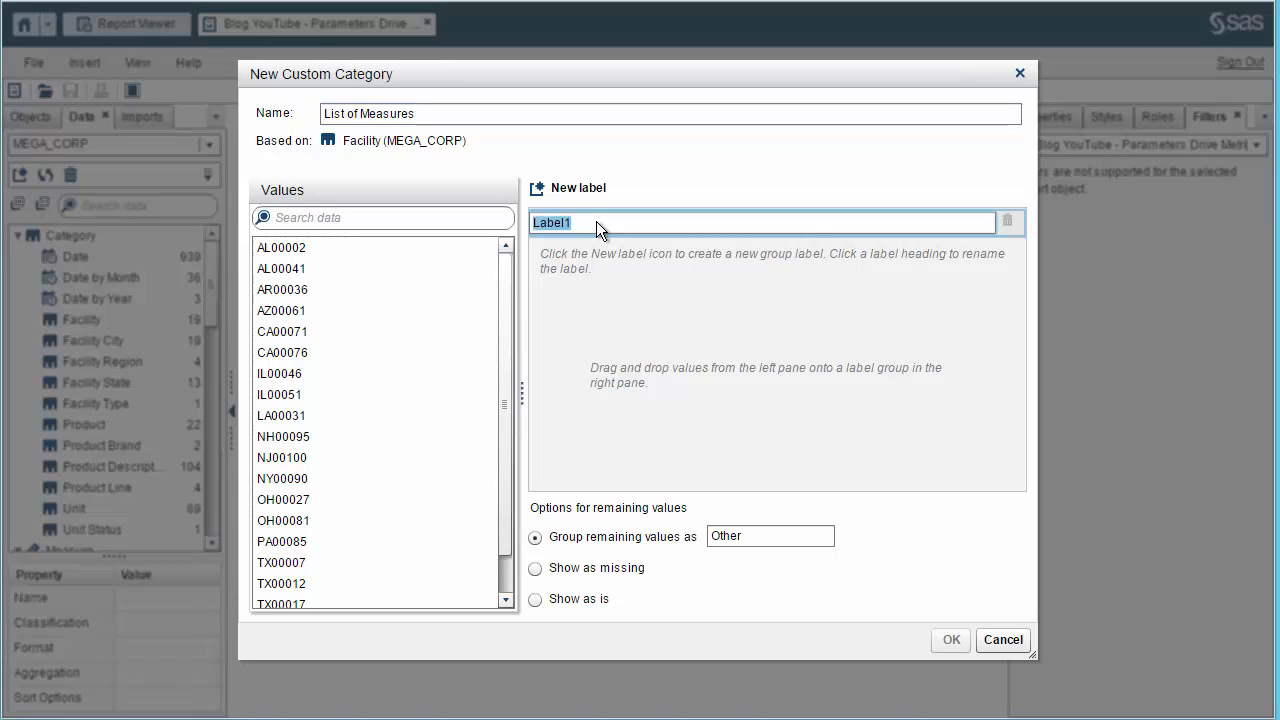
{"action": "type", "text": "Revenue"}
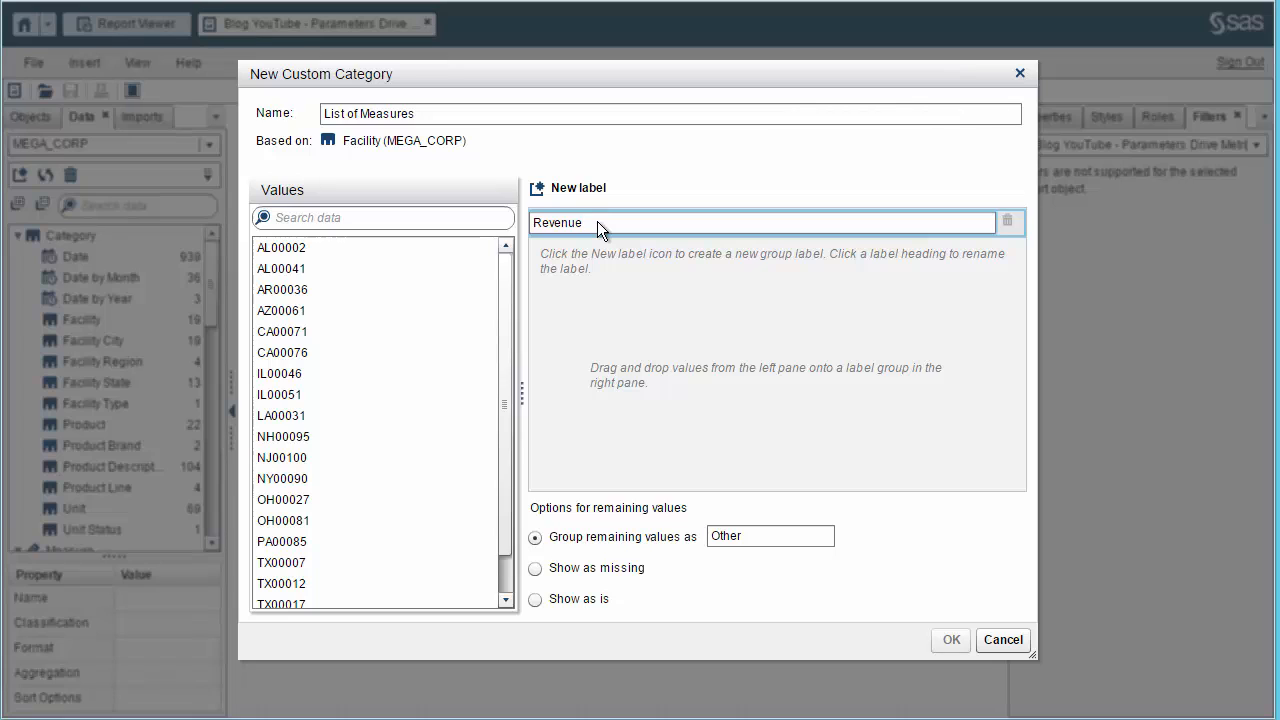
{"action": "key", "text": "Return"}
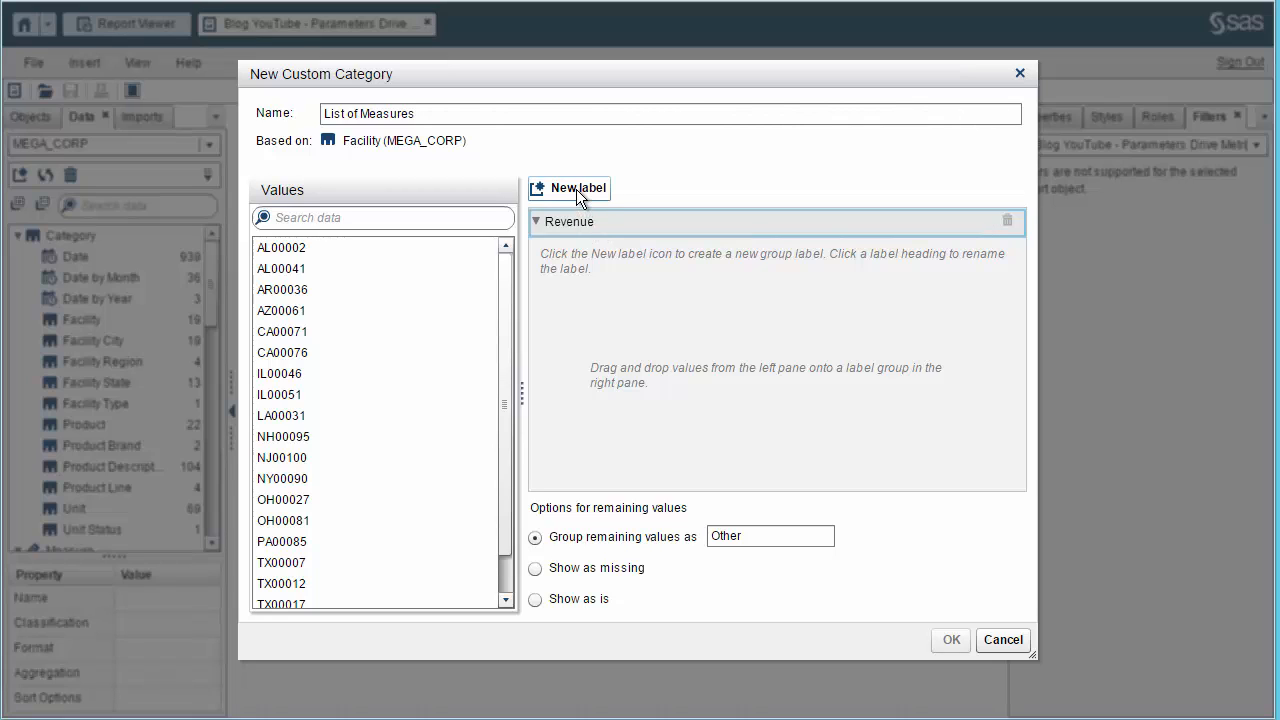
{"action": "left_click", "coordinate": [577, 190]}
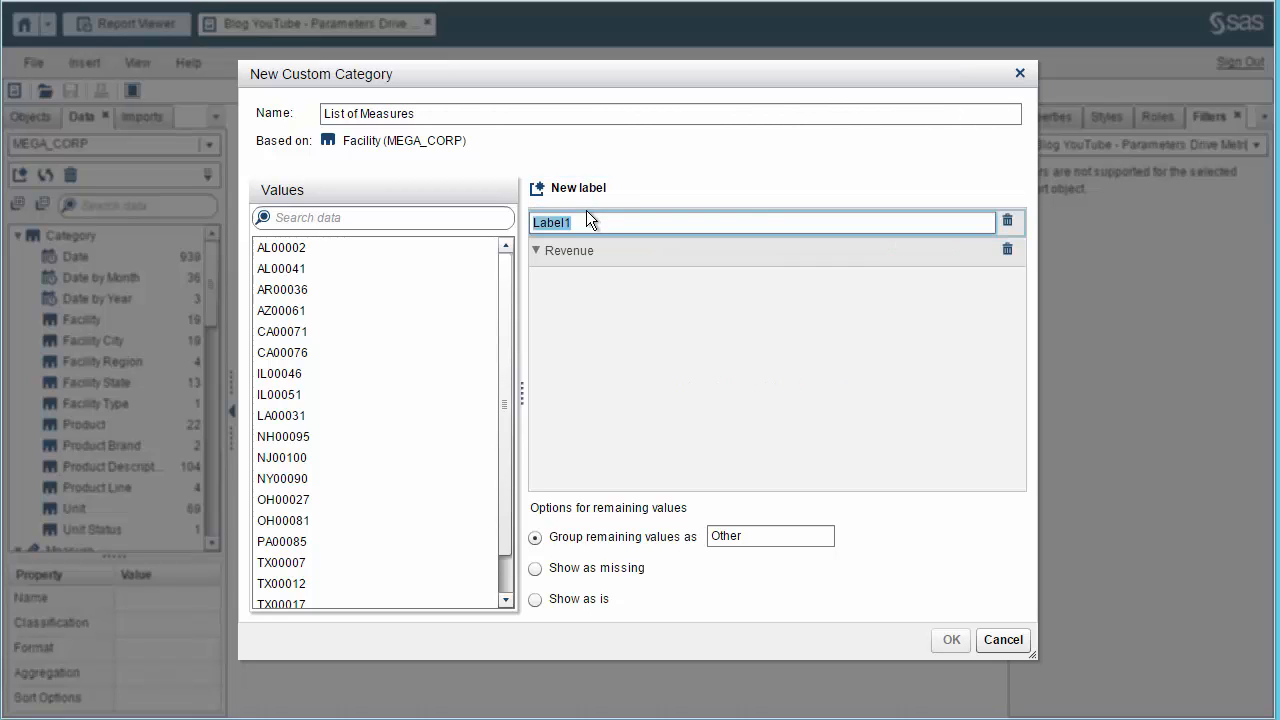
{"action": "type", "text": "Expense"}
{"action": "key", "text": "Return"}
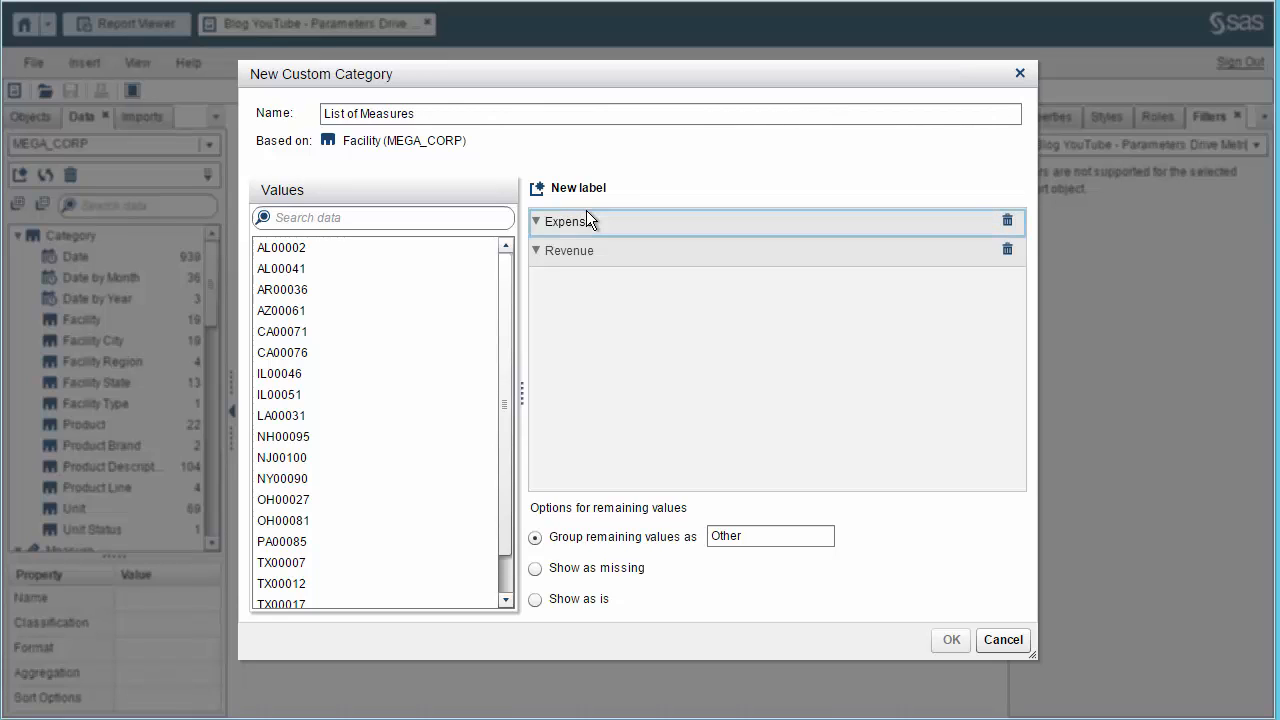
{"action": "left_click", "coordinate": [584, 193]}
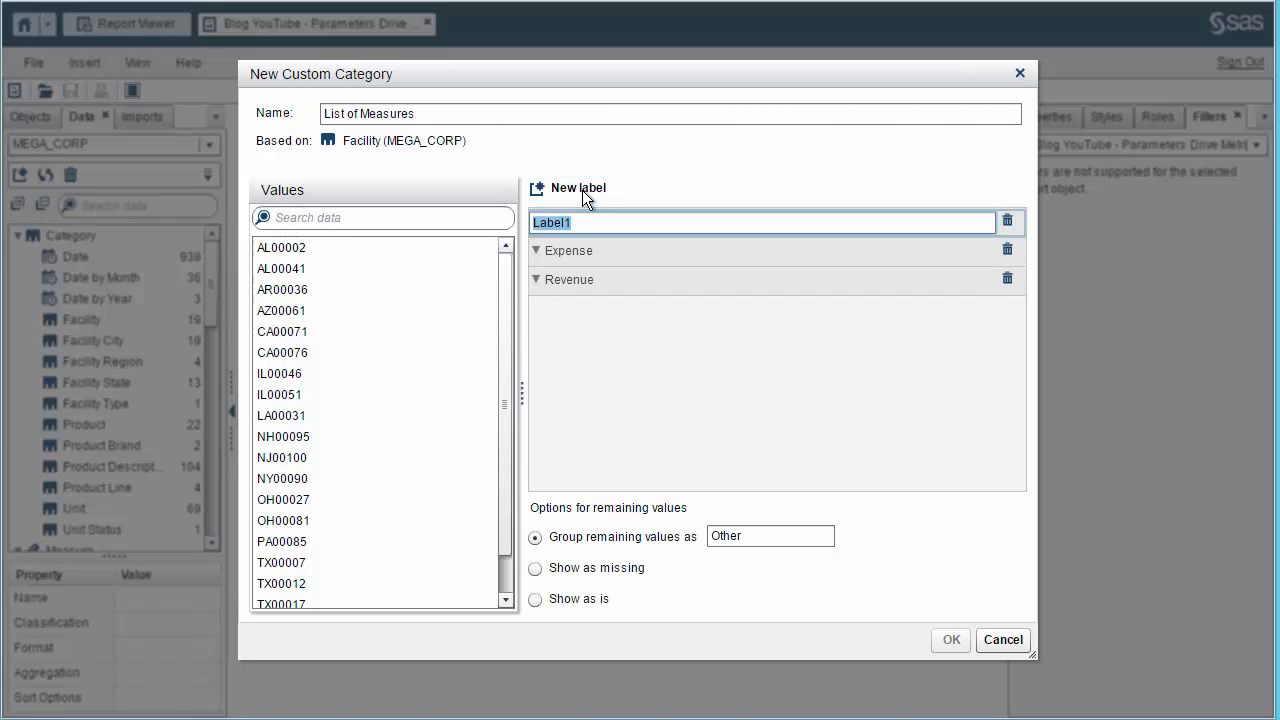
{"action": "type", "text": "Profit"}
{"action": "key", "text": "Return"}
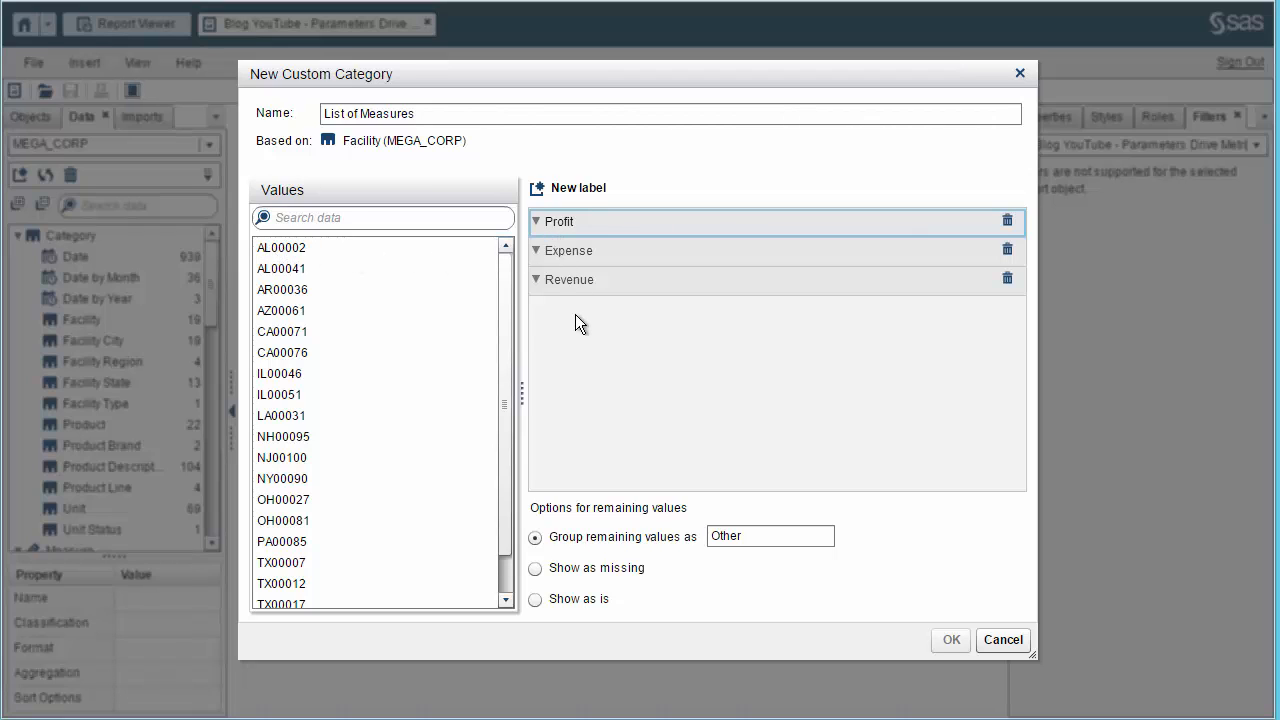
- Assign AL00002 to Profit, AL00041 to Expense and AR00036 to Revenue, and save the custom category
{"action": "left_click_drag", "start_coordinate": [278, 248], "coordinate": [630, 239]}
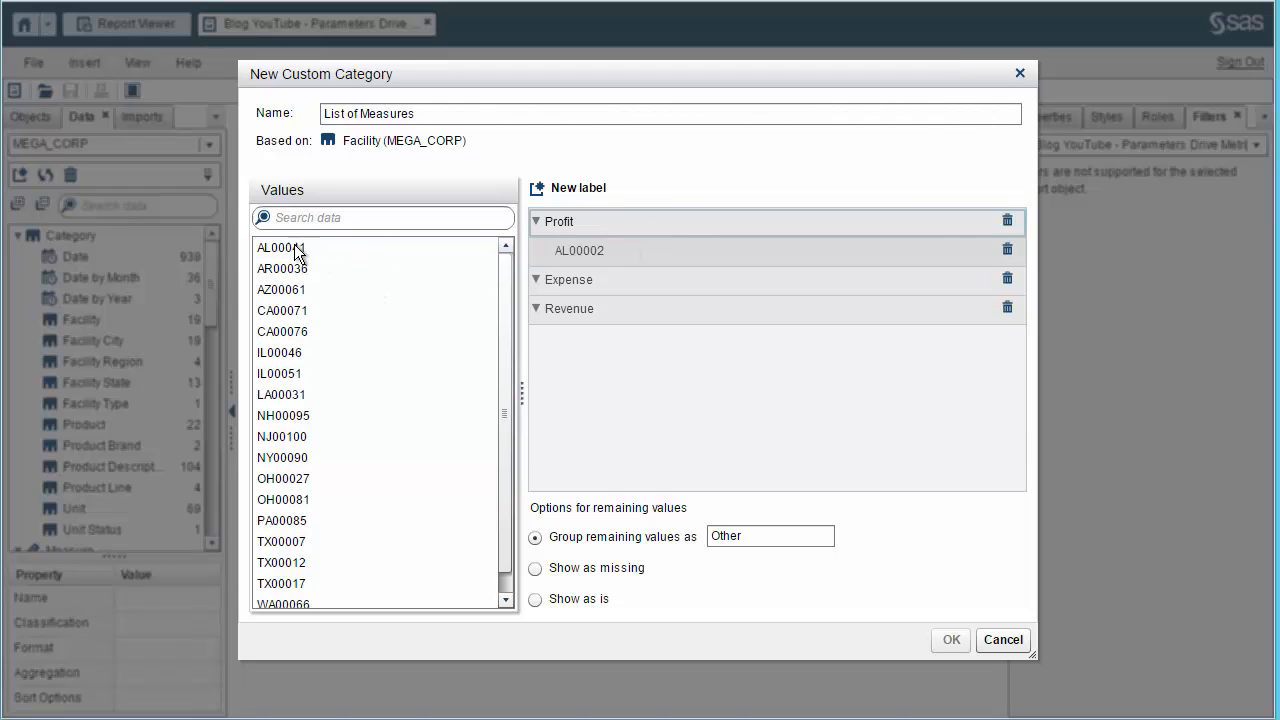
{"action": "left_click_drag", "start_coordinate": [296, 253], "coordinate": [689, 307]}
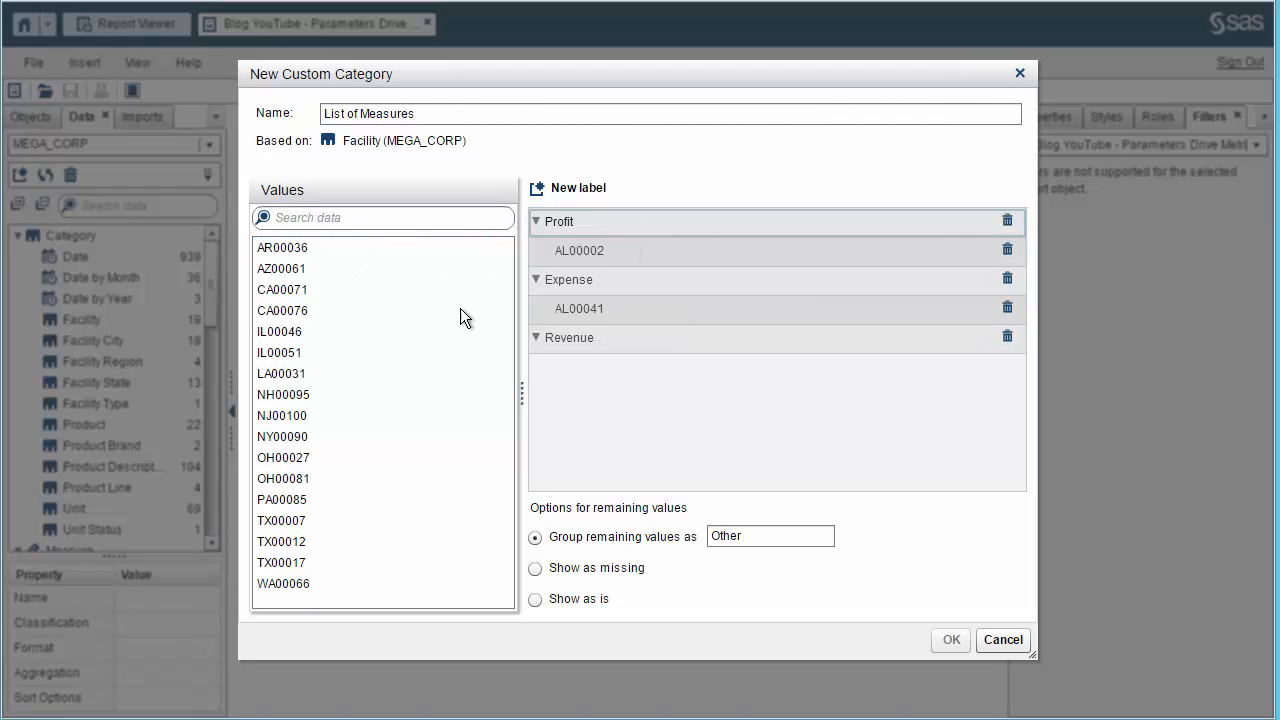
{"action": "left_click_drag", "start_coordinate": [297, 255], "coordinate": [613, 397]}
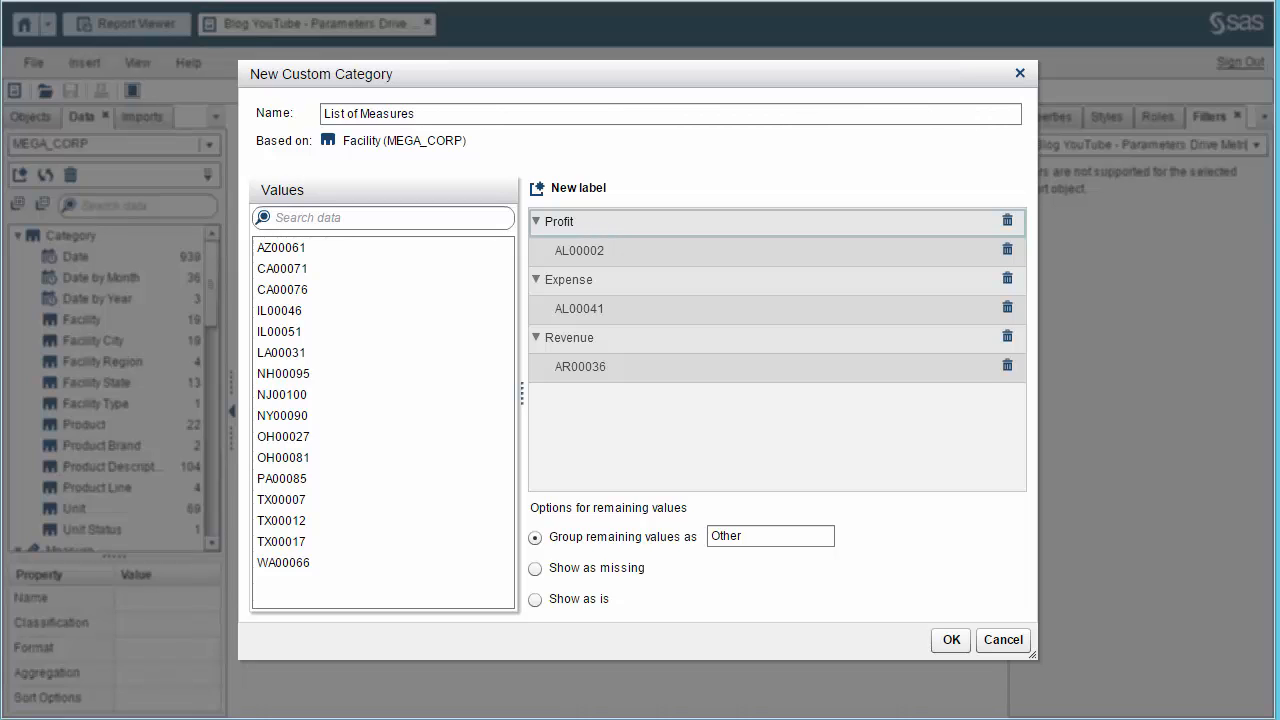
{"action": "left_click", "coordinate": [953, 643]}
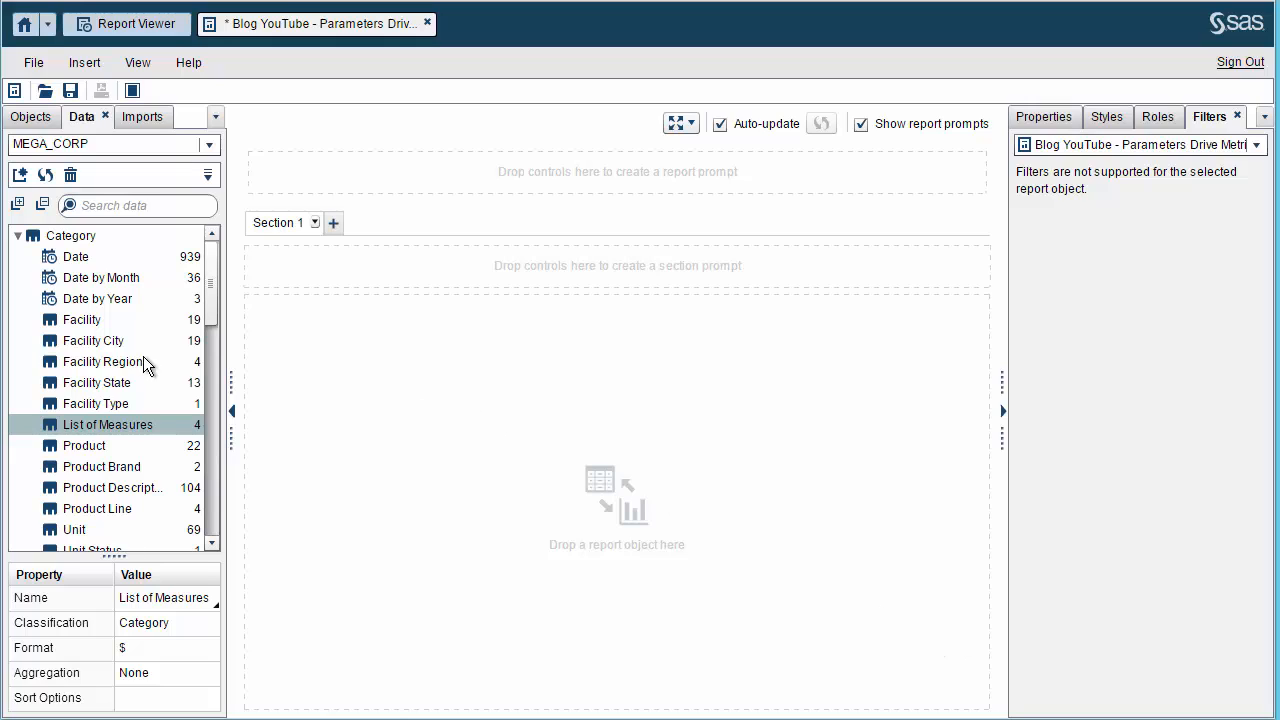
- Create a character parameter named SelectedMeasureParameter without a current value
{"action": "mouse_move", "coordinate": [79, 429]}
{"action": "left_click", "coordinate": [207, 175]}
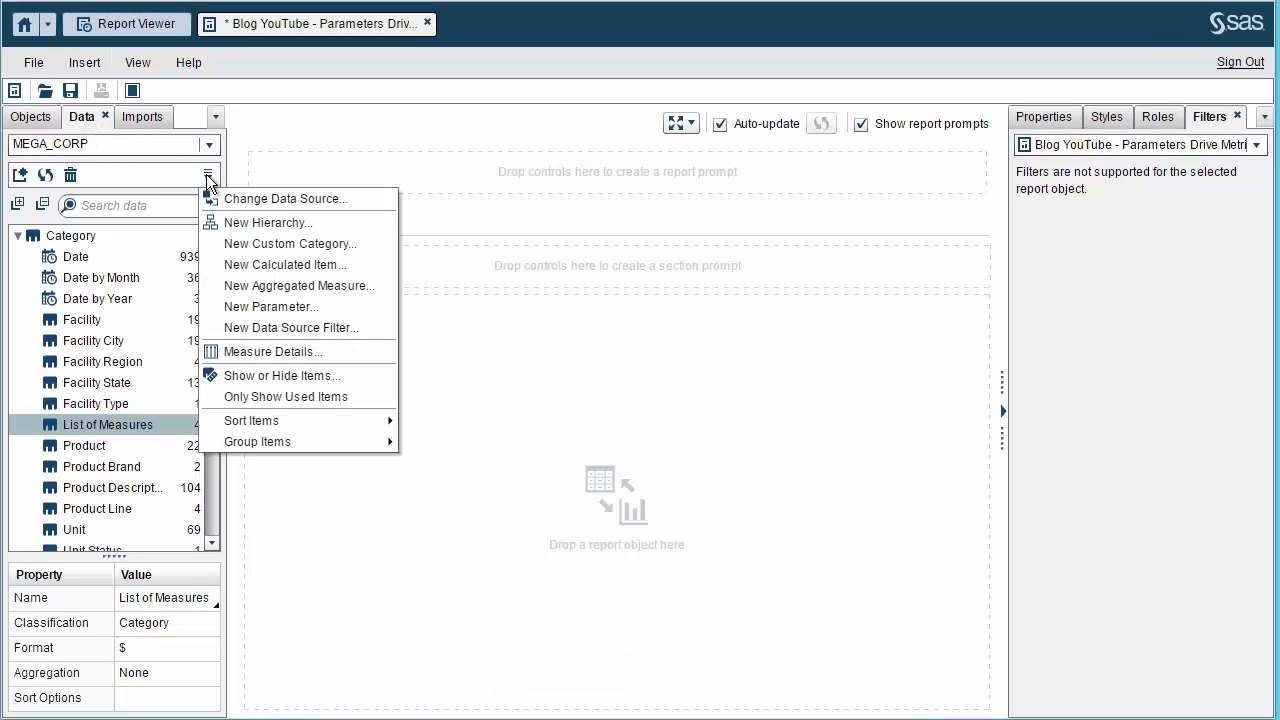
{"action": "left_click", "coordinate": [280, 306]}
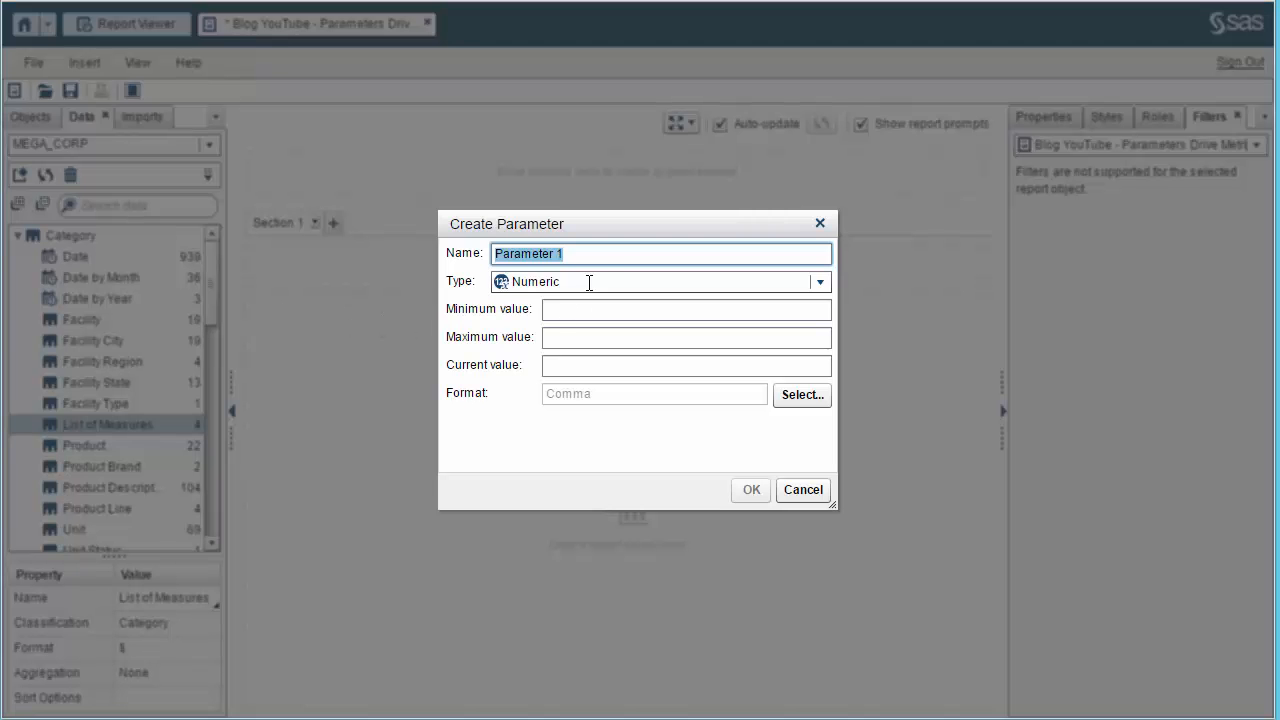
{"action": "left_click", "coordinate": [599, 254]}
{"action": "key", "text": "BackSpace"}
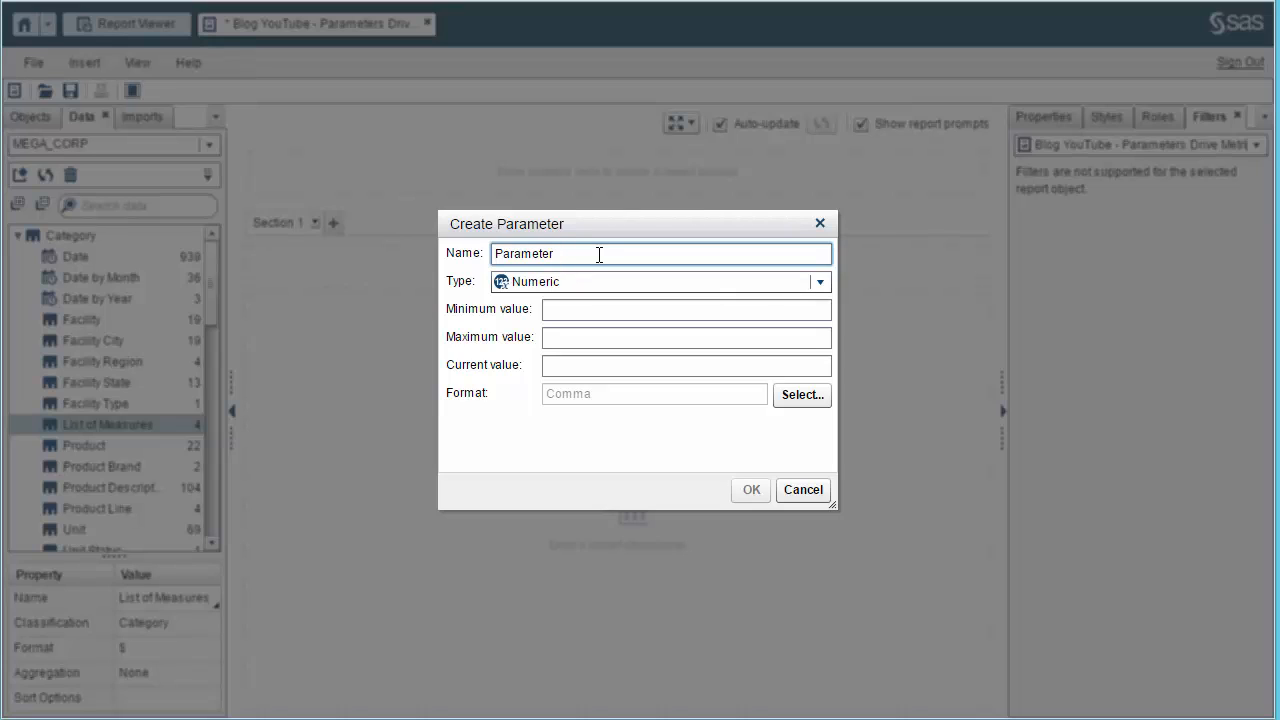
{"action": "type", "text": "SelectedMeasure"}
{"action": "left_click", "coordinate": [560, 282]}
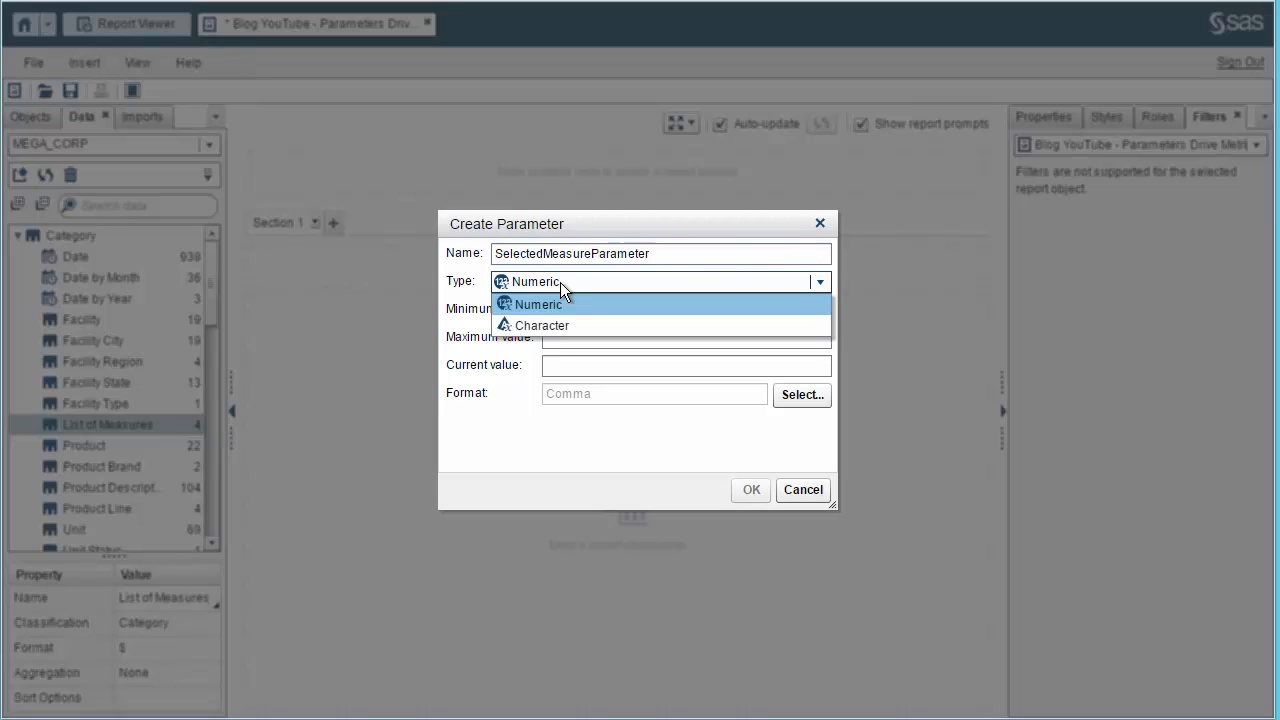
{"action": "left_click", "coordinate": [559, 325]}
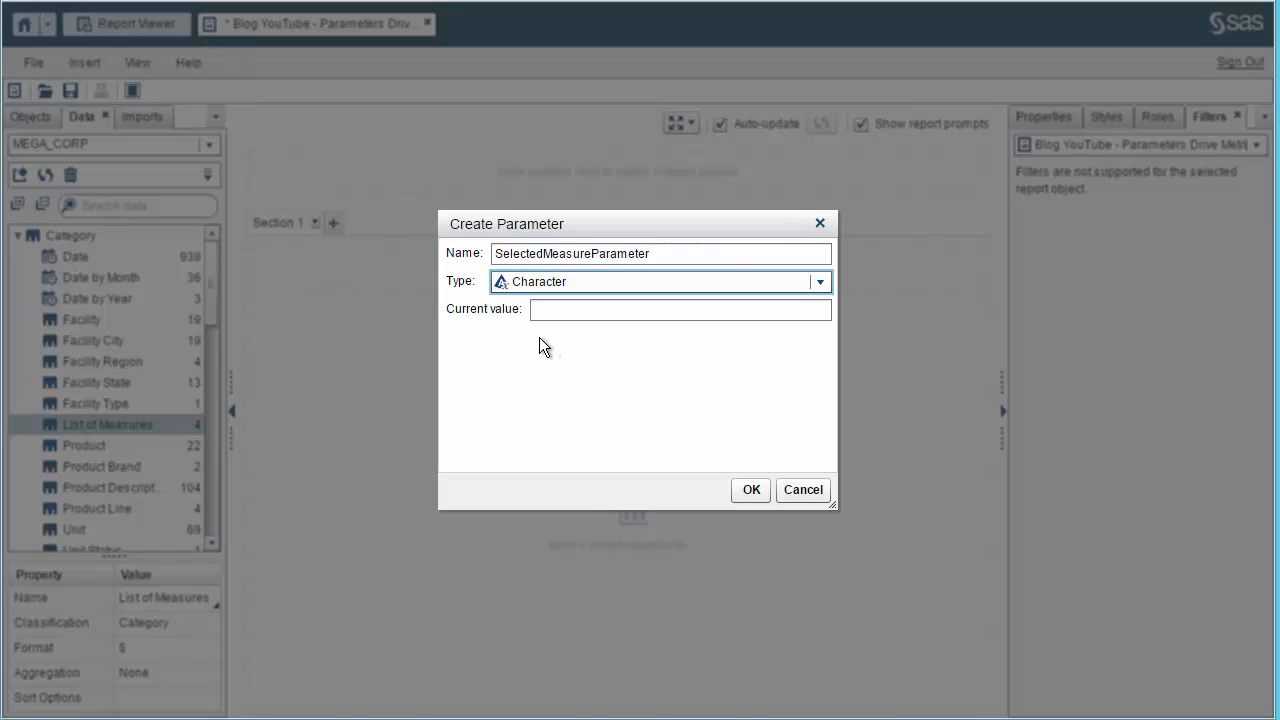
{"action": "left_click", "coordinate": [751, 490]}
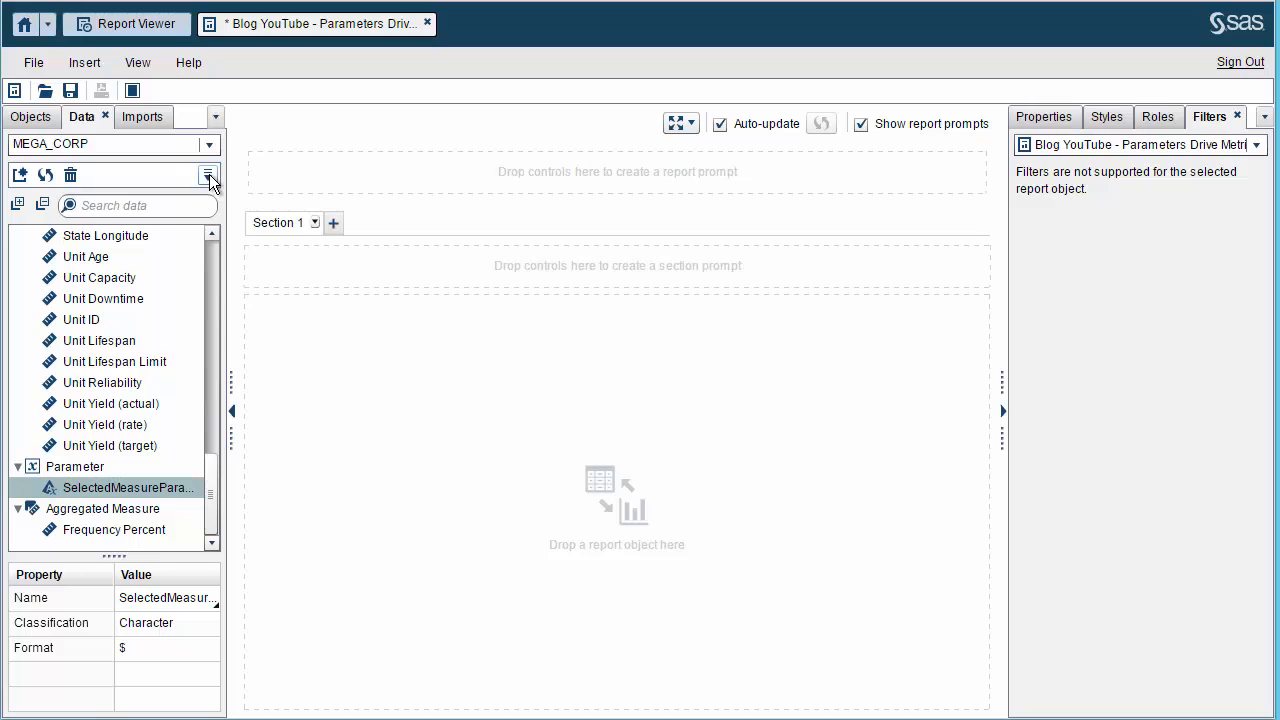
- Start a numeric calculated item named "Measure" with an IF...ELSE operator nested in the ELSE branch of another IF...ELSE
{"action": "left_click", "coordinate": [209, 174]}
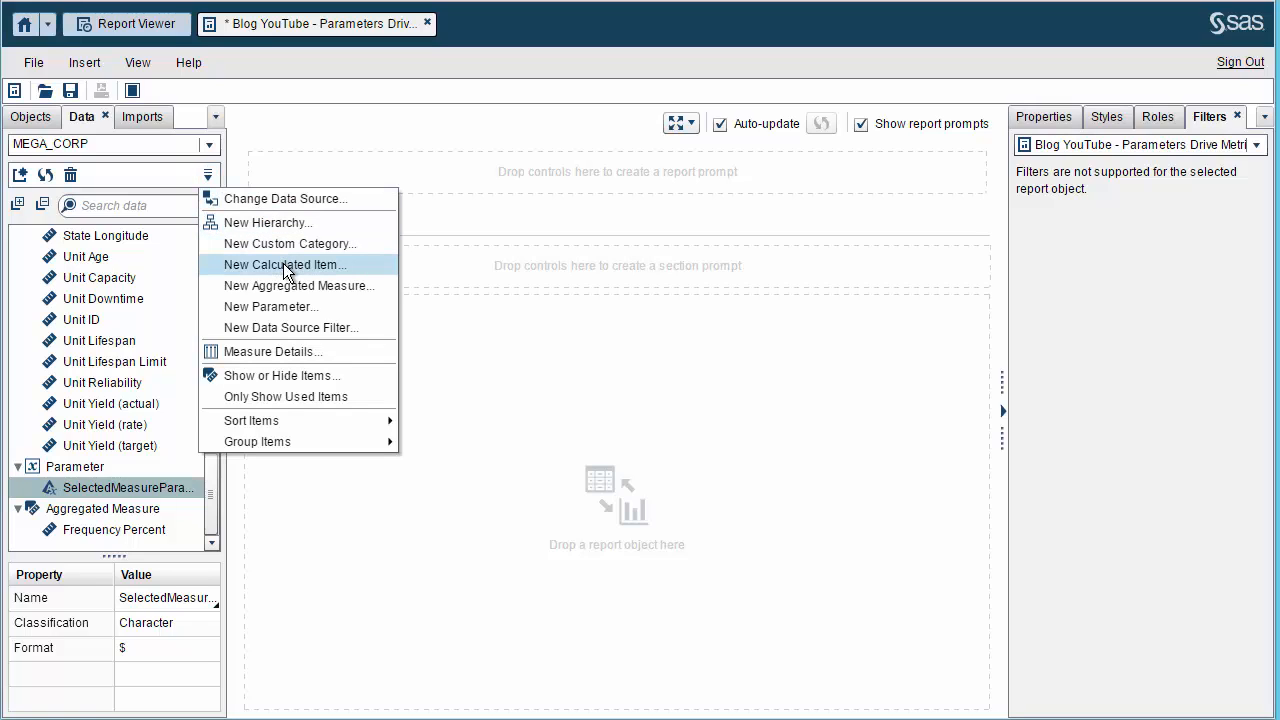
{"action": "left_click", "coordinate": [249, 265]}
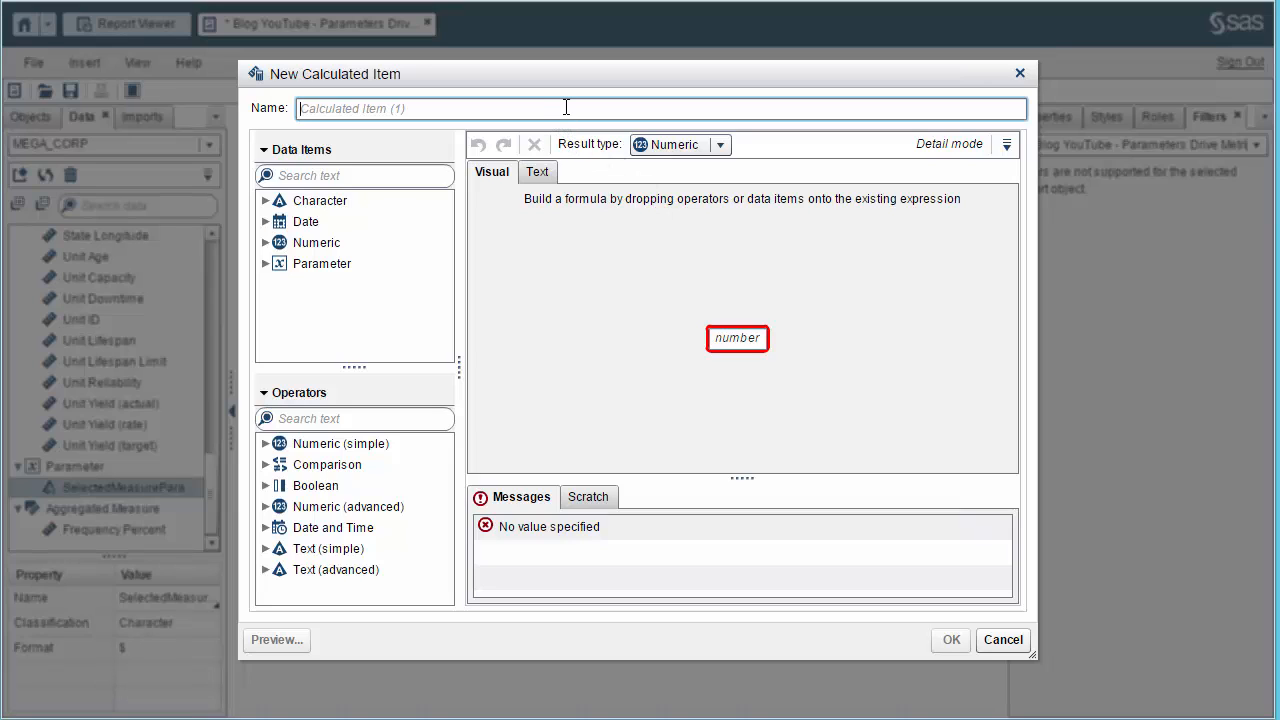
{"action": "type", "text": "Measure"}
{"action": "left_click", "coordinate": [265, 485]}
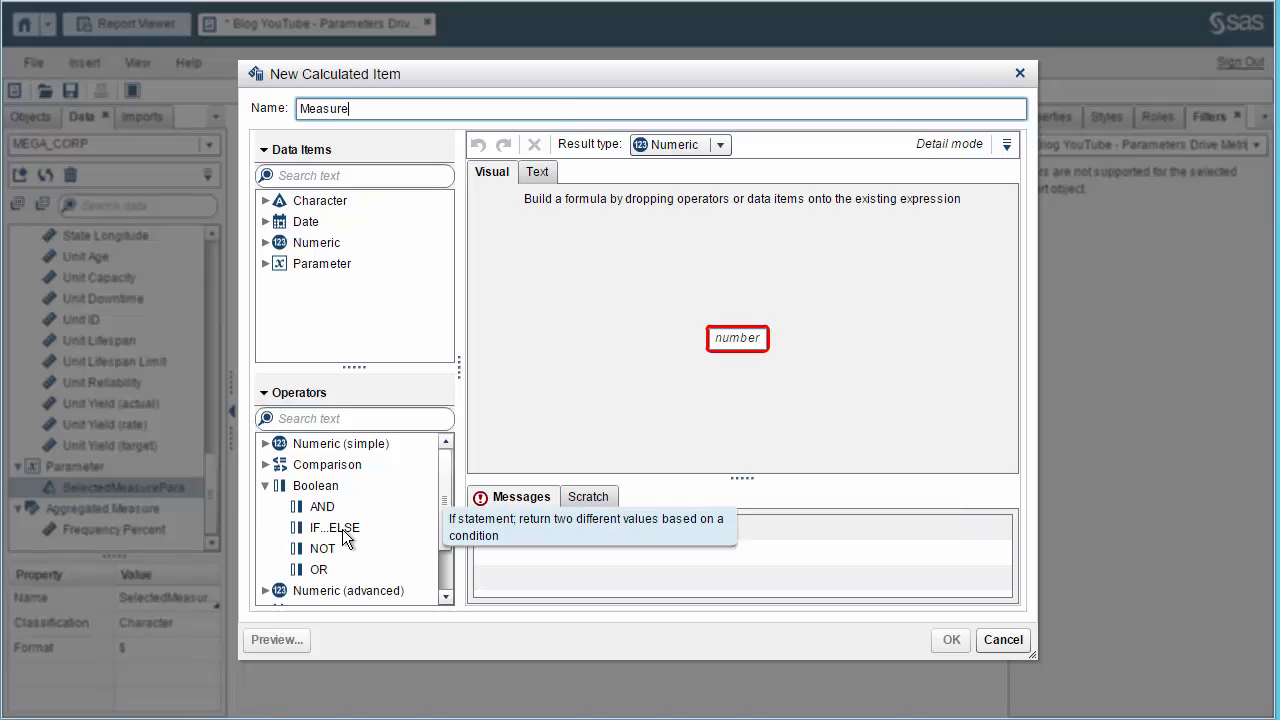
{"action": "left_click_drag", "start_coordinate": [345, 537], "coordinate": [732, 342]}
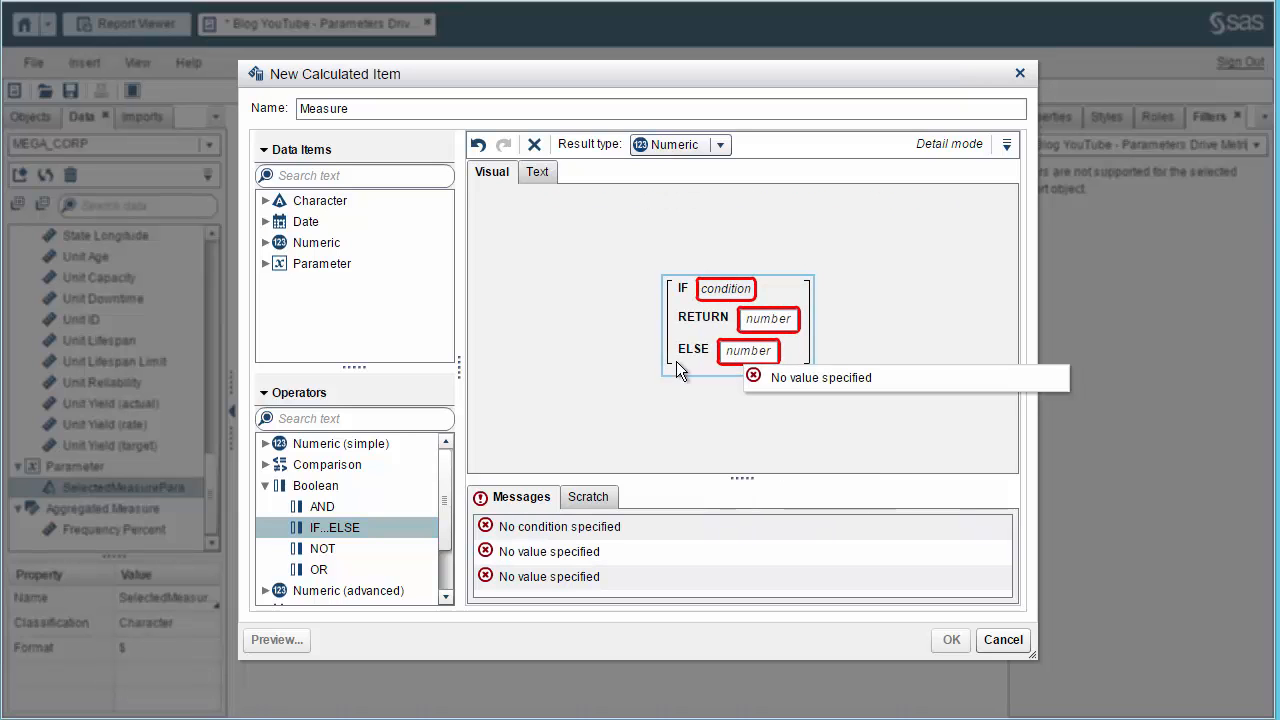
{"action": "left_click_drag", "start_coordinate": [335, 530], "coordinate": [751, 353]}
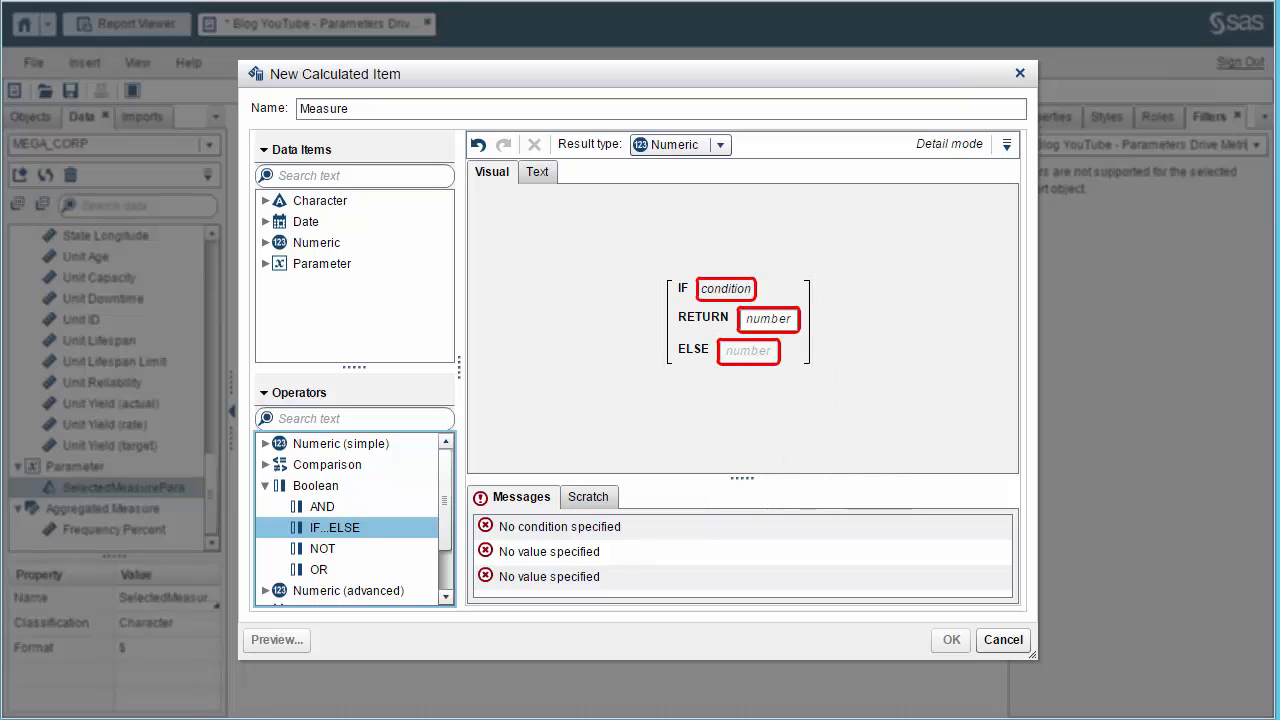
- Insert the x = y comparison operator as the condition of both the outer and the nested IF
{"action": "left_click", "coordinate": [266, 485]}
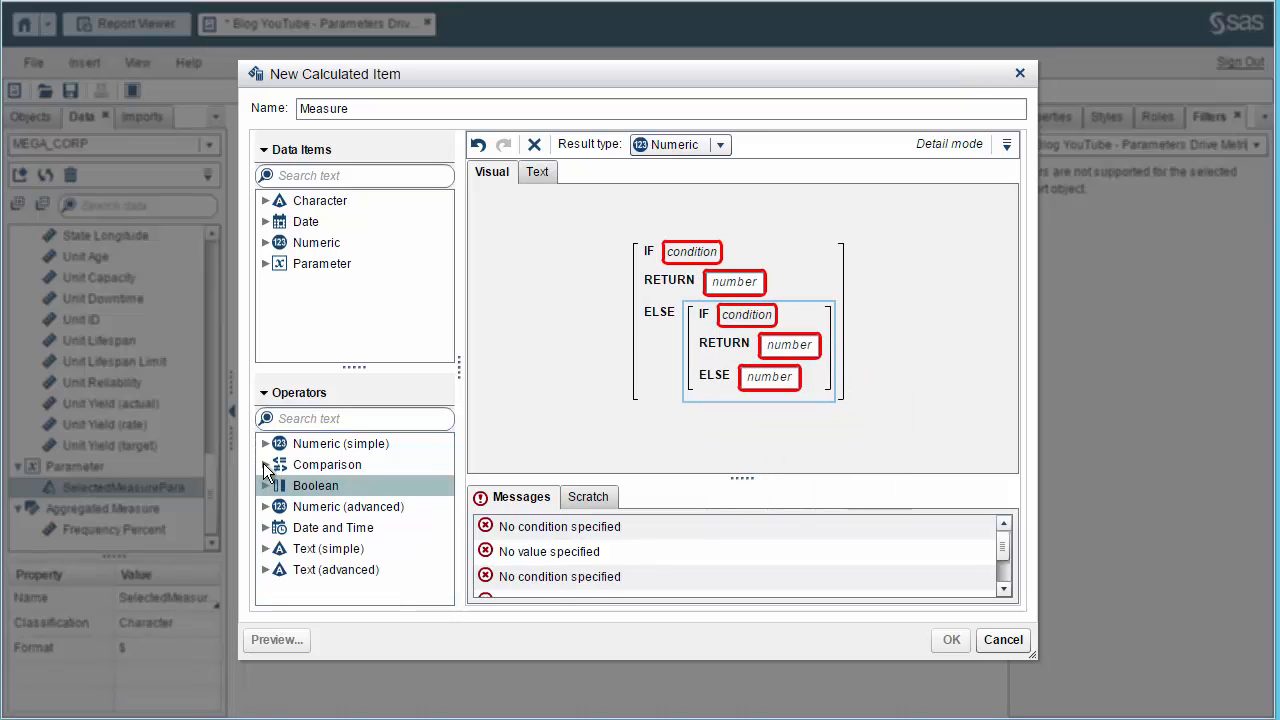
{"action": "left_click", "coordinate": [266, 464]}
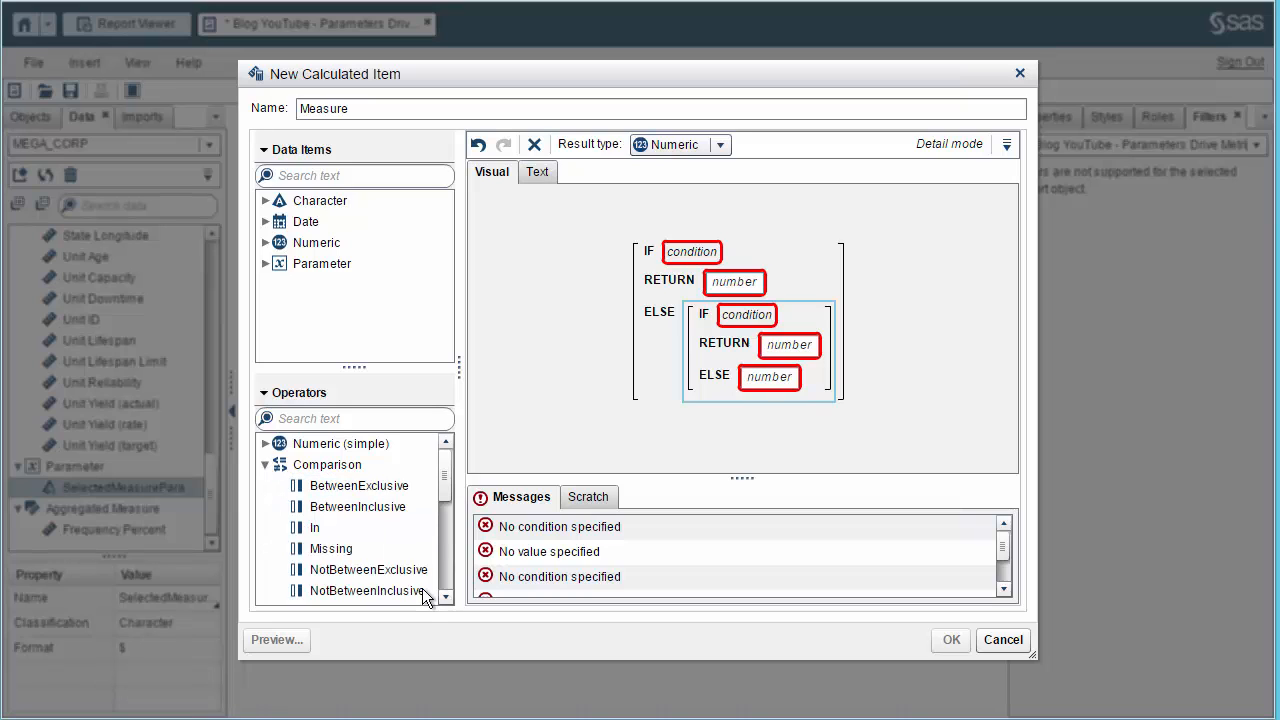
{"action": "scroll", "coordinate": [445, 590], "scroll_direction": "down", "scroll_amount": 3}
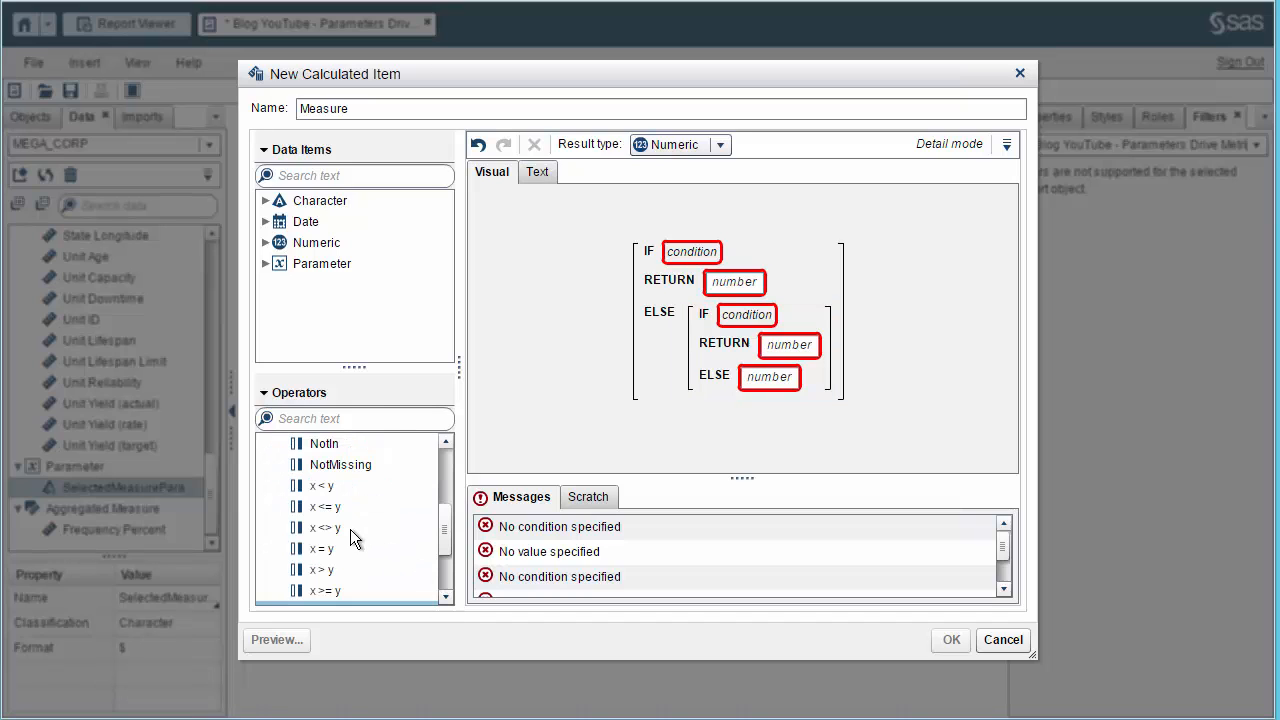
{"action": "left_click", "coordinate": [327, 556]}
{"action": "left_click_drag", "start_coordinate": [327, 556], "coordinate": [676, 260]}
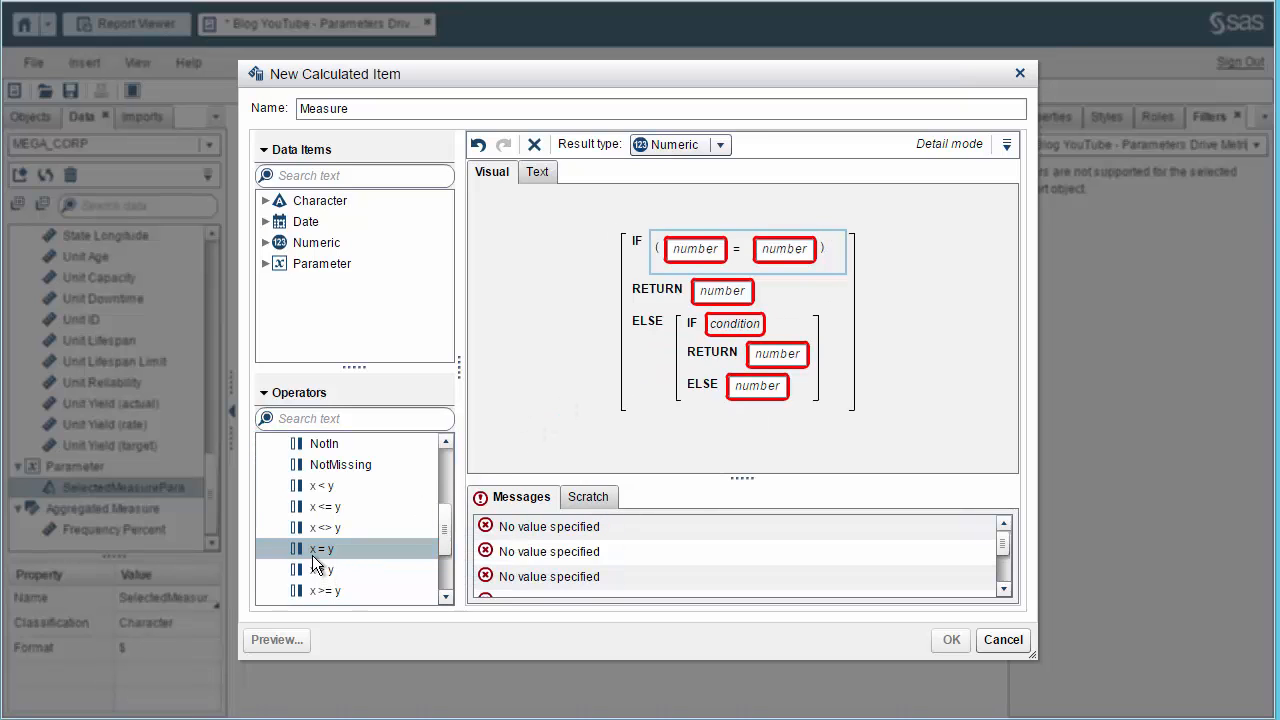
{"action": "mouse_move", "coordinate": [311, 550]}
{"action": "left_mouse_down"}
{"action": "mouse_move", "coordinate": [601, 419]}
{"action": "mouse_move", "coordinate": [755, 367]}
{"action": "mouse_move", "coordinate": [735, 328]}
{"action": "left_mouse_up"}
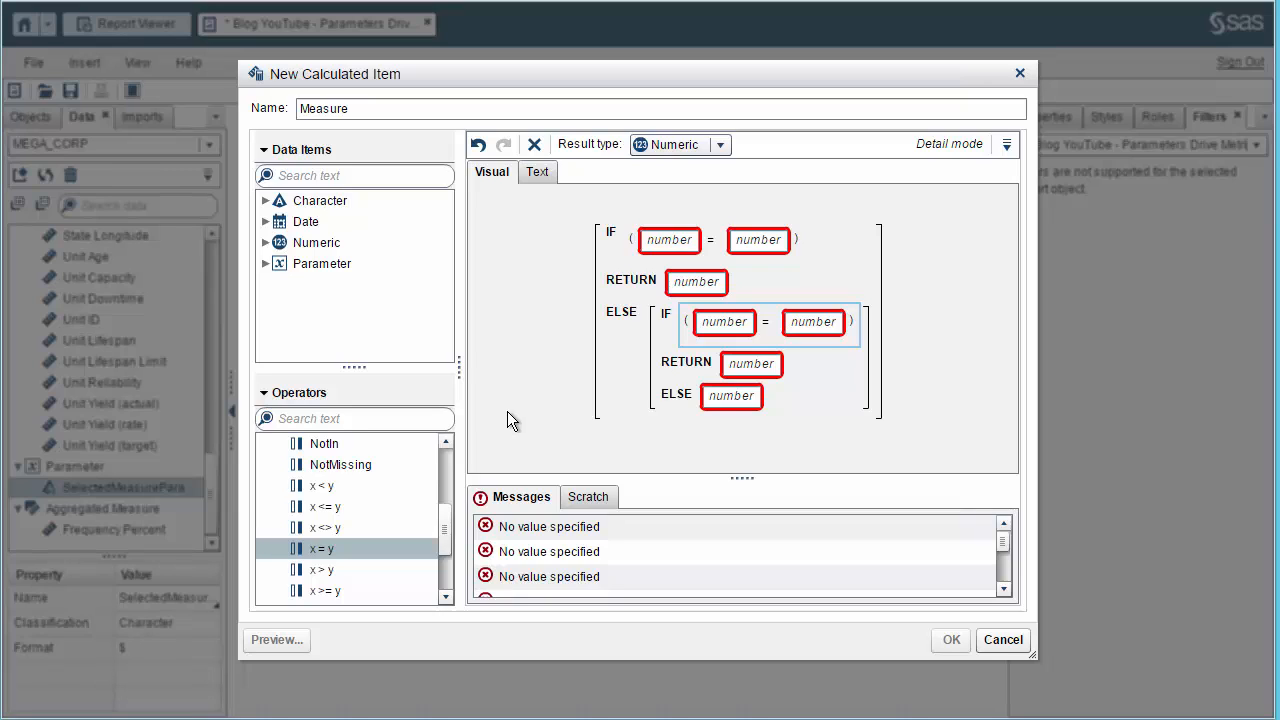
- Make the outer IF test whether SelectedMeasureParameter equals "Expense" and return the Expenses data item
{"action": "left_click", "coordinate": [263, 265]}
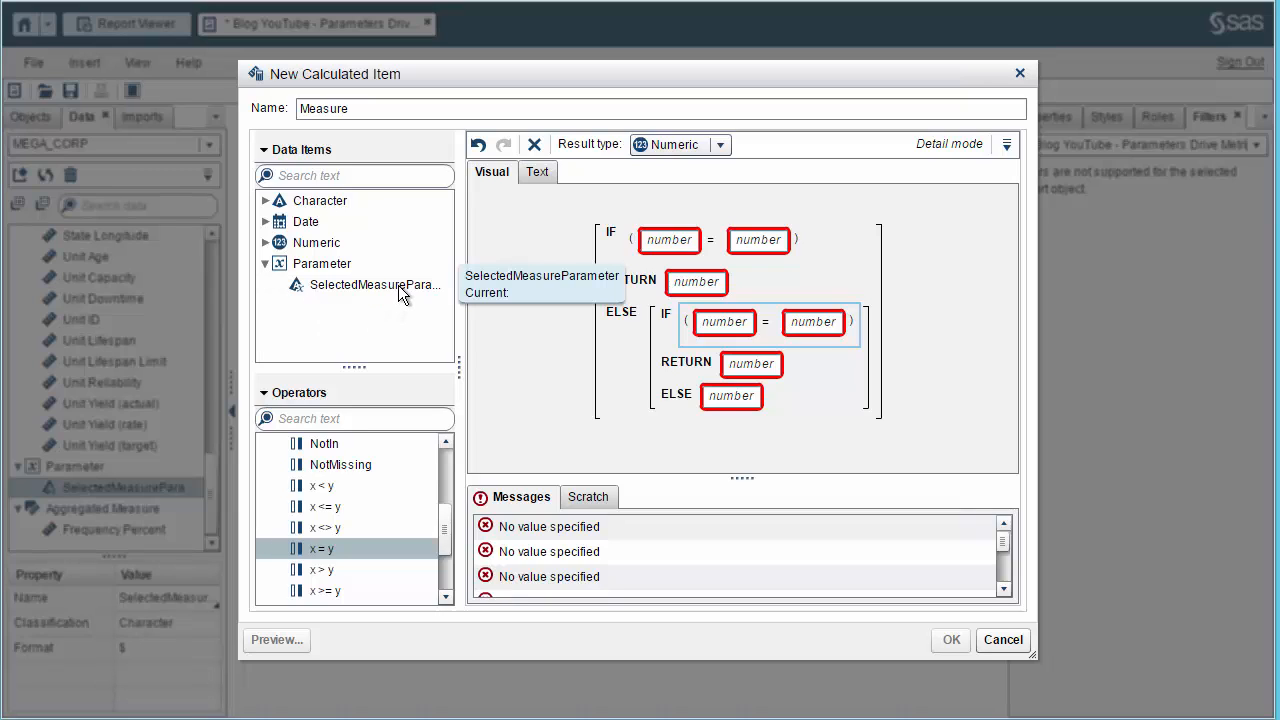
{"action": "left_click_drag", "start_coordinate": [395, 290], "coordinate": [675, 241]}
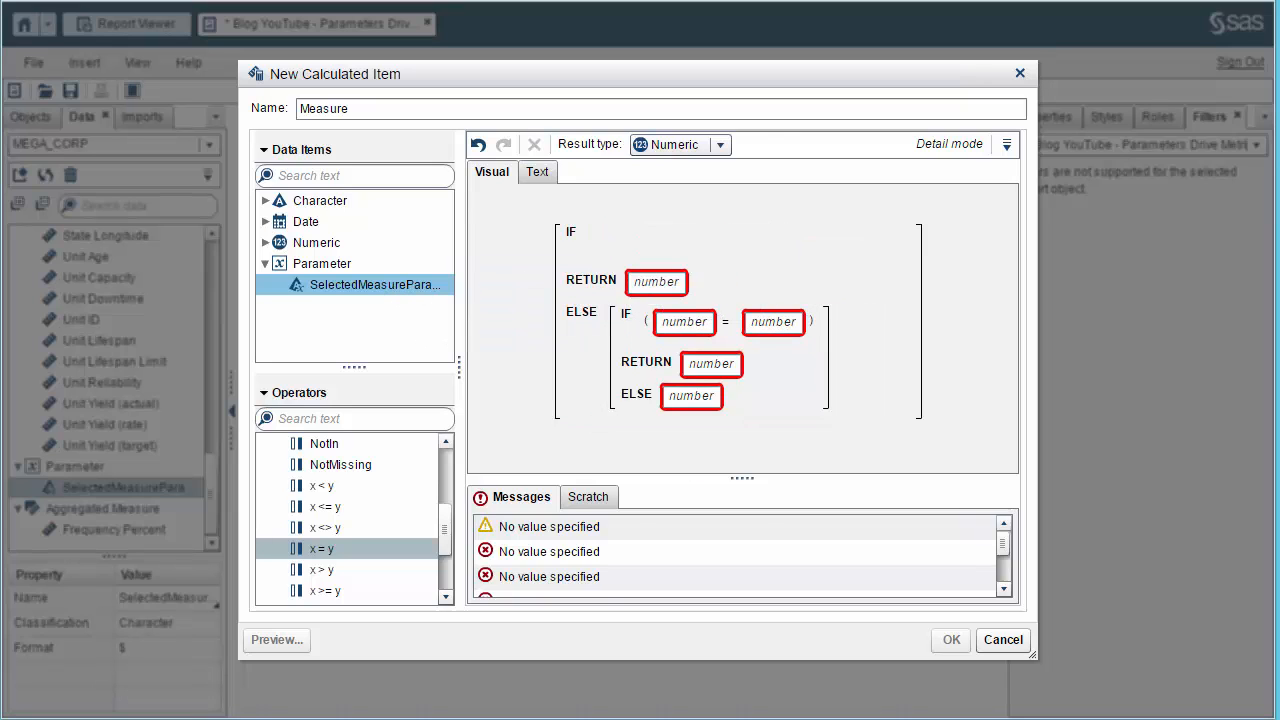
{"action": "left_click", "coordinate": [812, 239]}
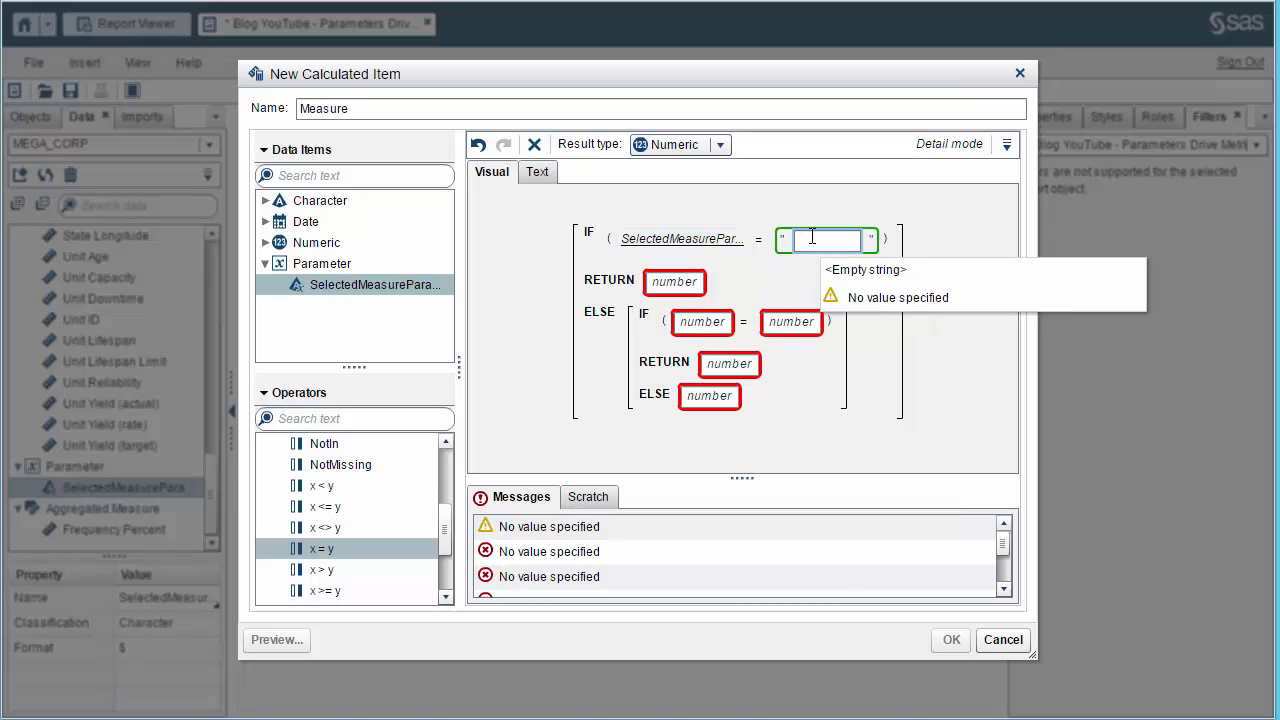
{"action": "type", "text": "Expense"}
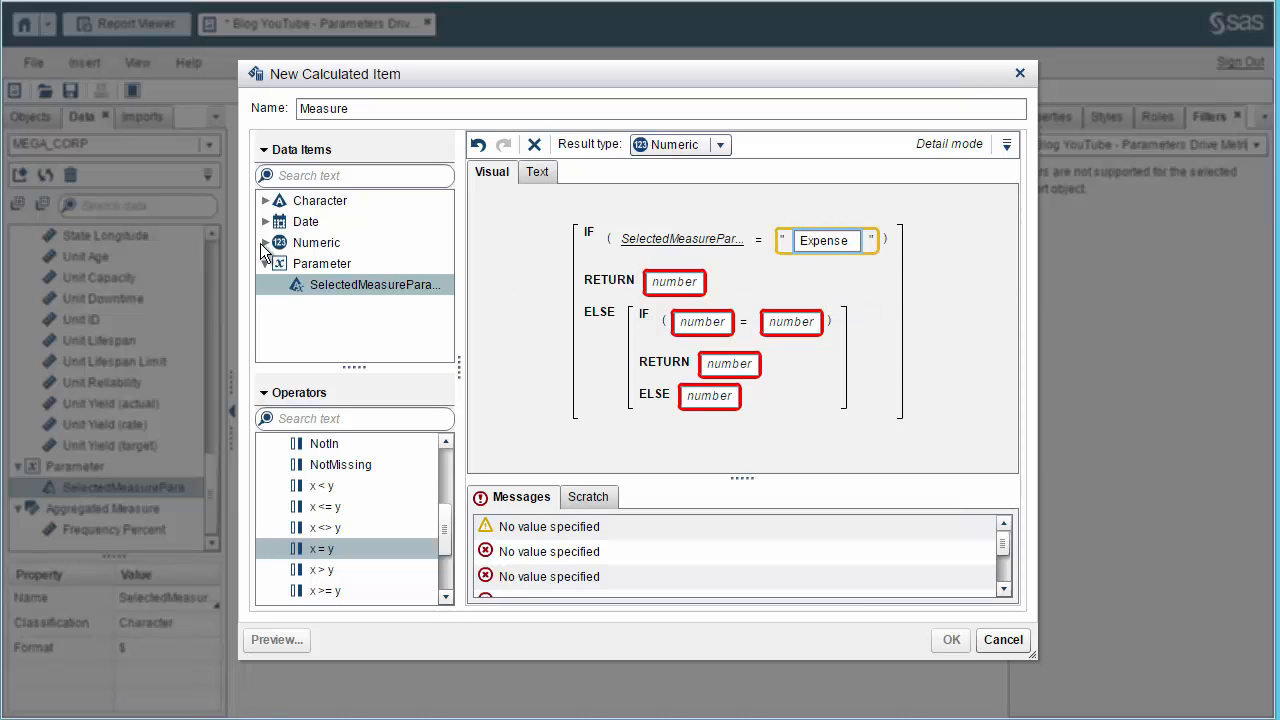
{"action": "left_click", "coordinate": [264, 243]}
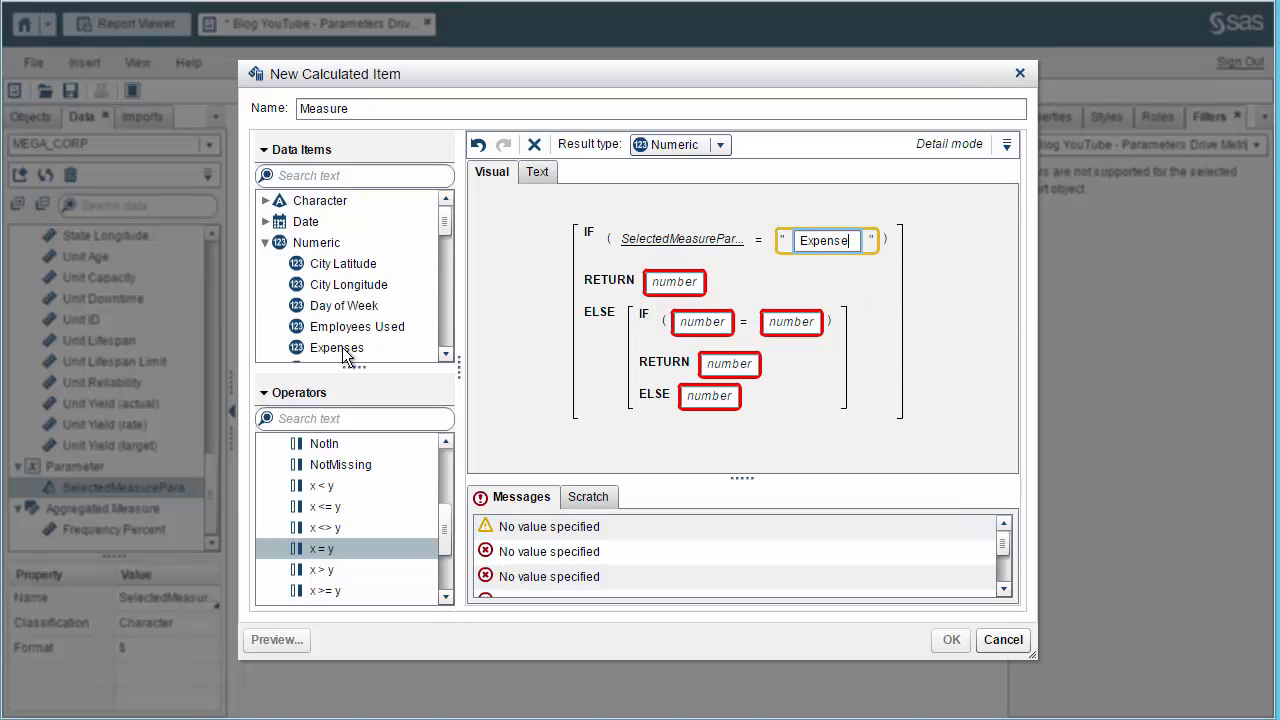
{"action": "left_click_drag", "start_coordinate": [343, 357], "coordinate": [680, 283]}
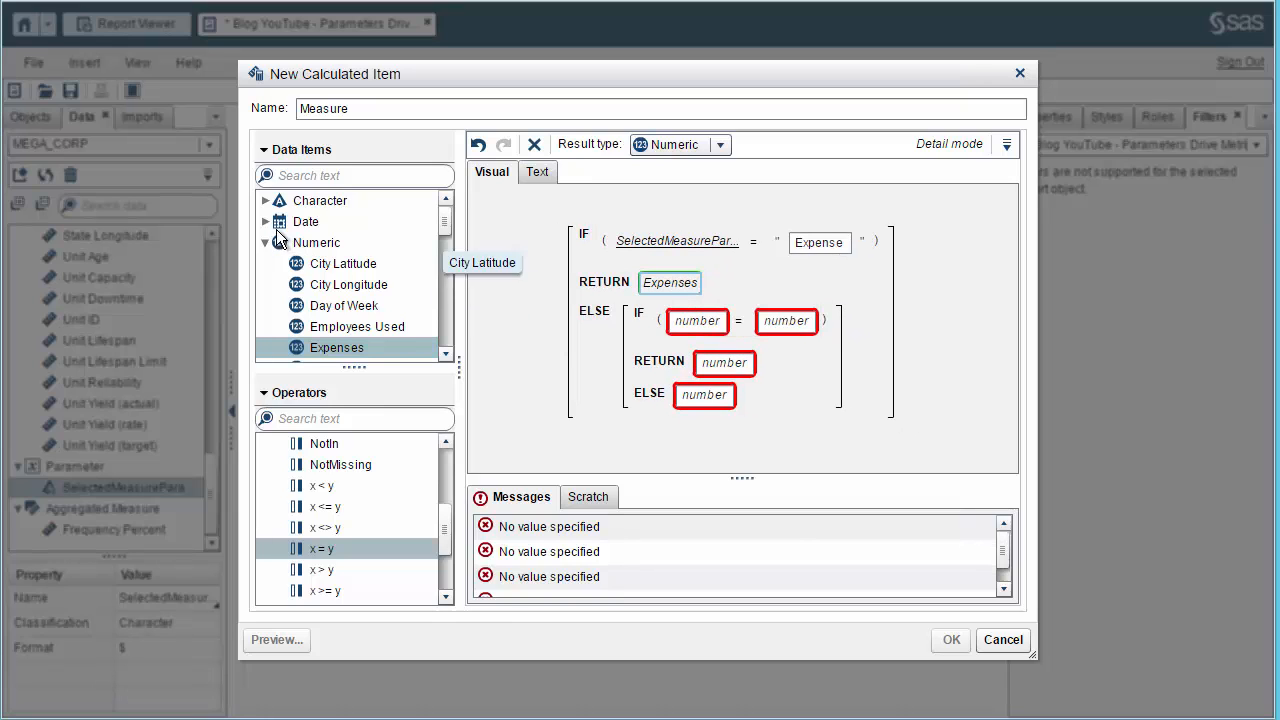
{"action": "left_click", "coordinate": [265, 242]}
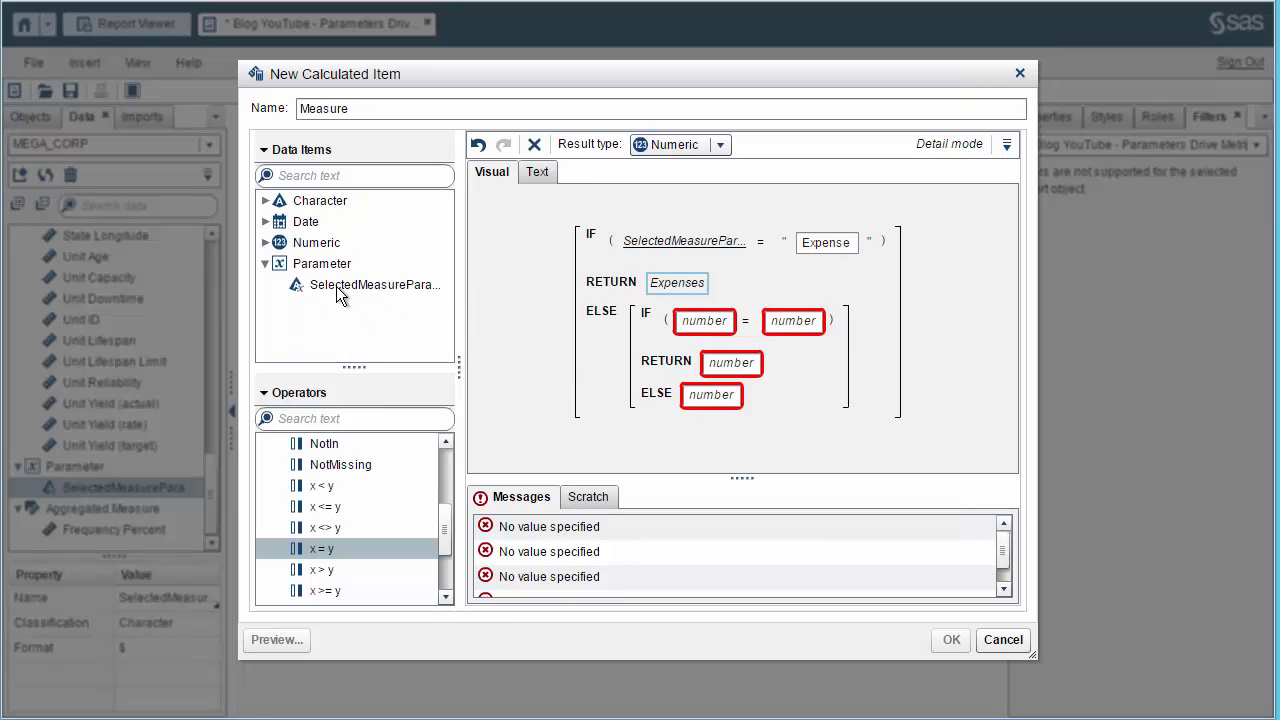
- Make the nested IF test whether SelectedMeasureParameter equals "Profit" and return the Profit data item
{"action": "left_click_drag", "start_coordinate": [336, 286], "coordinate": [710, 322]}
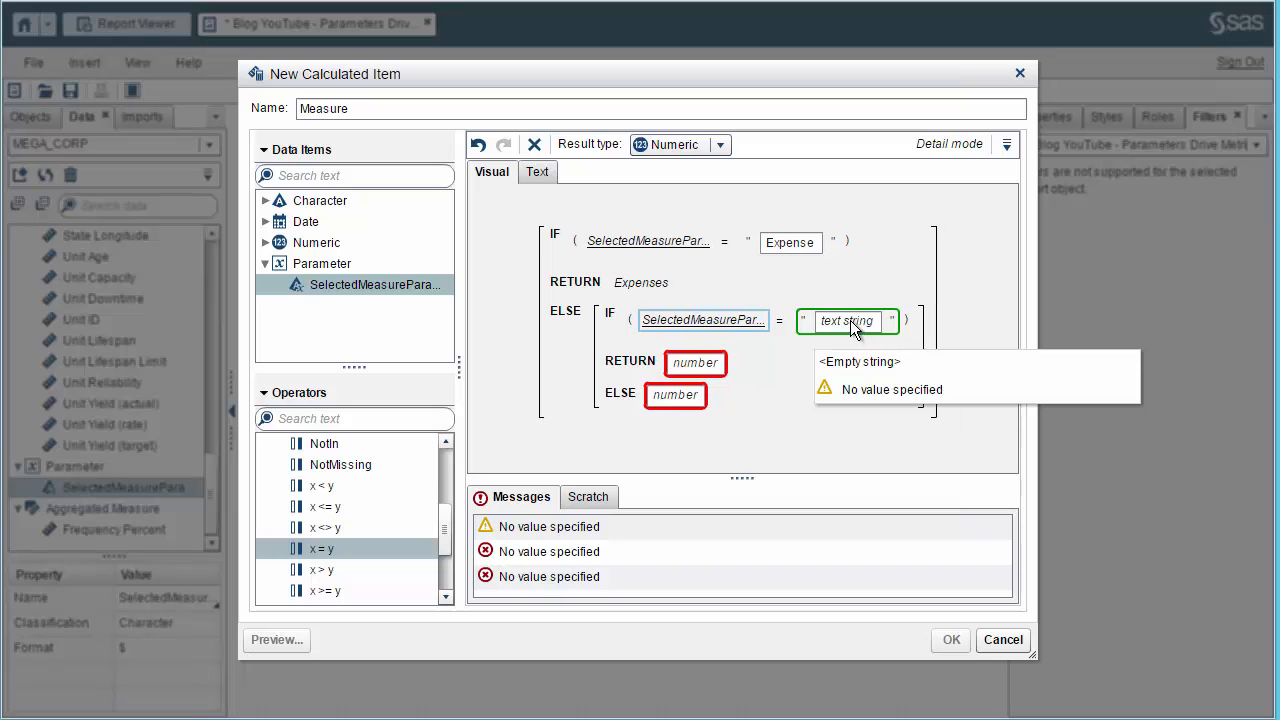
{"action": "left_click", "coordinate": [850, 322]}
{"action": "type", "text": "Profit"}
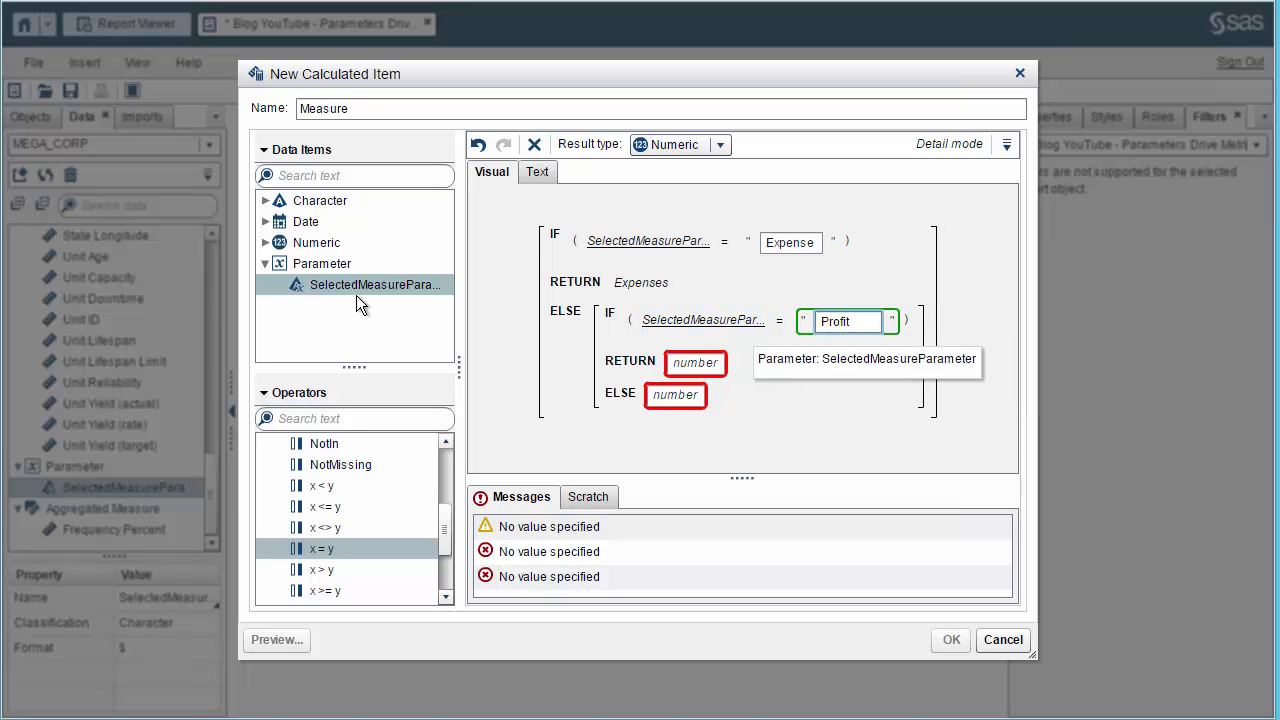
{"action": "left_click", "coordinate": [265, 243]}
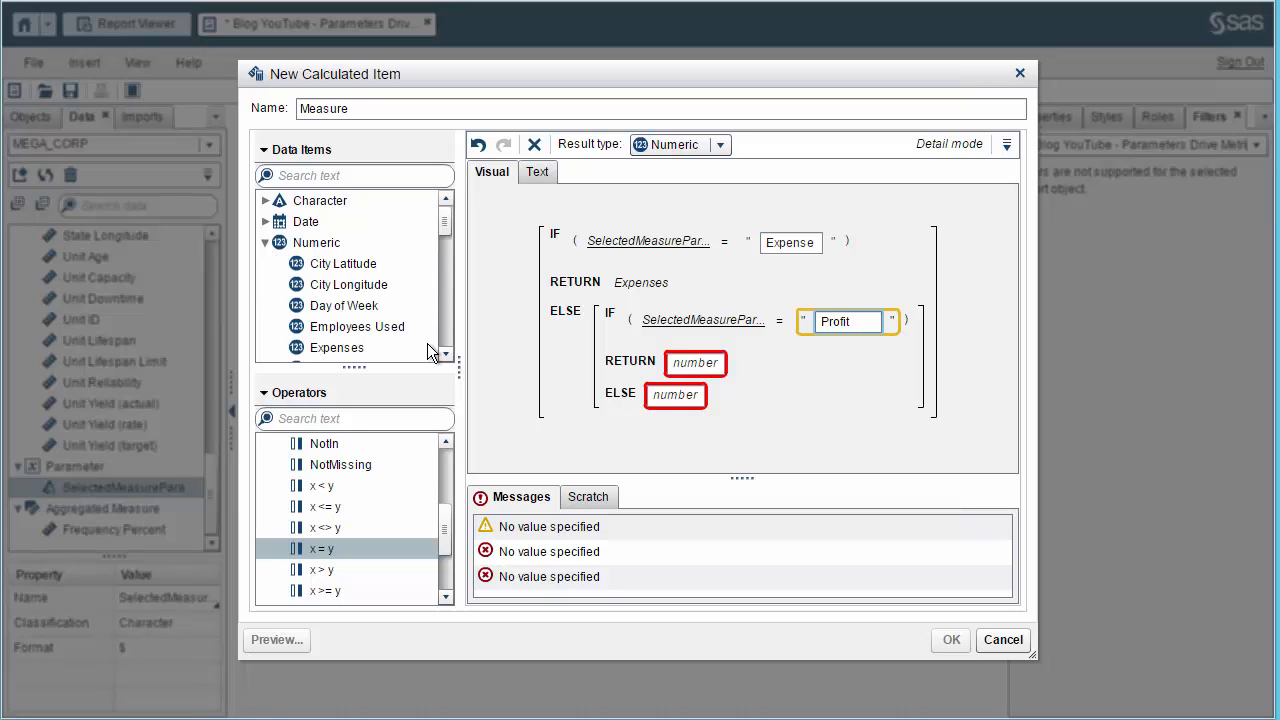
{"action": "scroll", "coordinate": [451, 345], "scroll_direction": "down", "scroll_amount": 3}
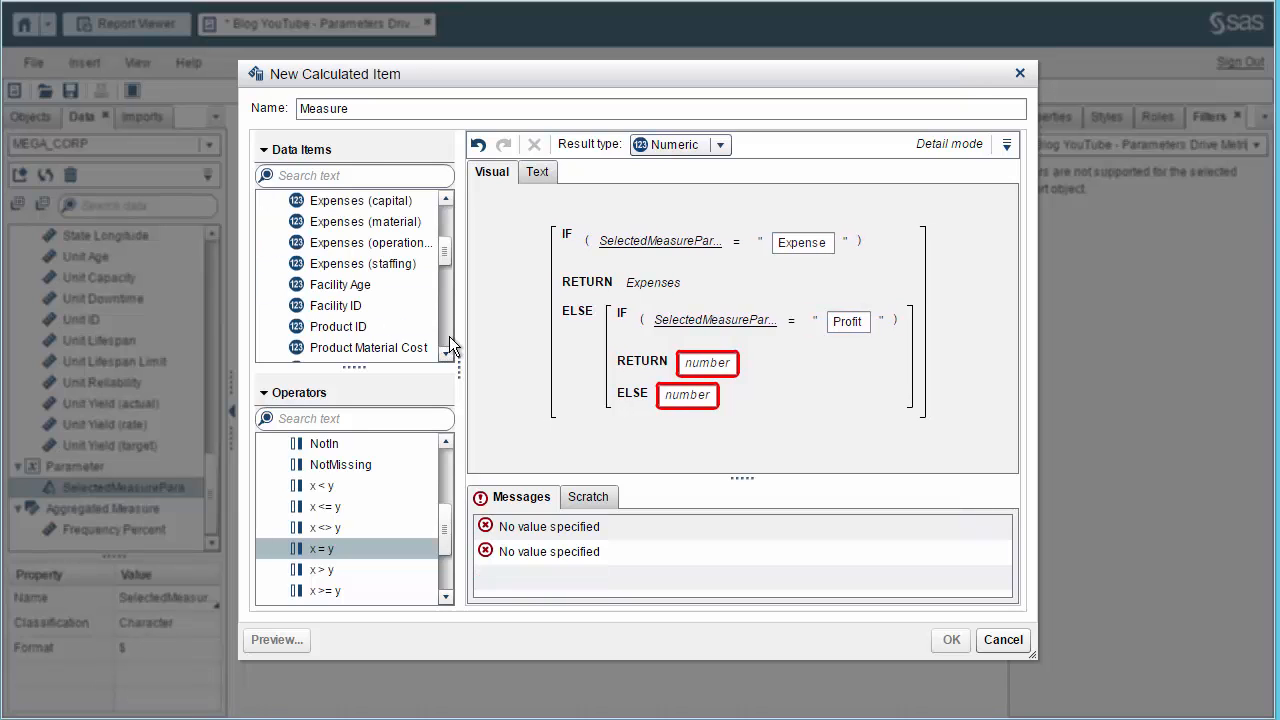
{"action": "scroll", "coordinate": [449, 337], "scroll_direction": "down", "scroll_amount": 3}
{"action": "left_click", "coordinate": [323, 264]}
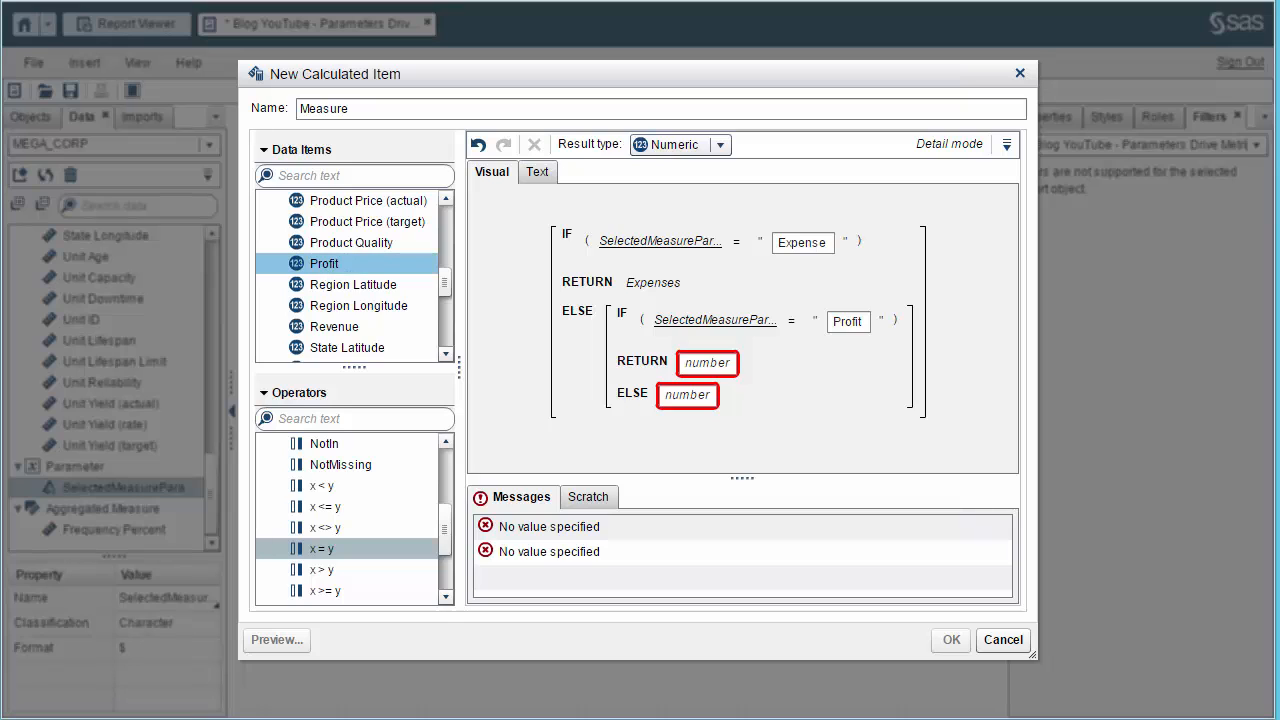
{"action": "left_click_drag", "start_coordinate": [323, 264], "coordinate": [704, 361]}
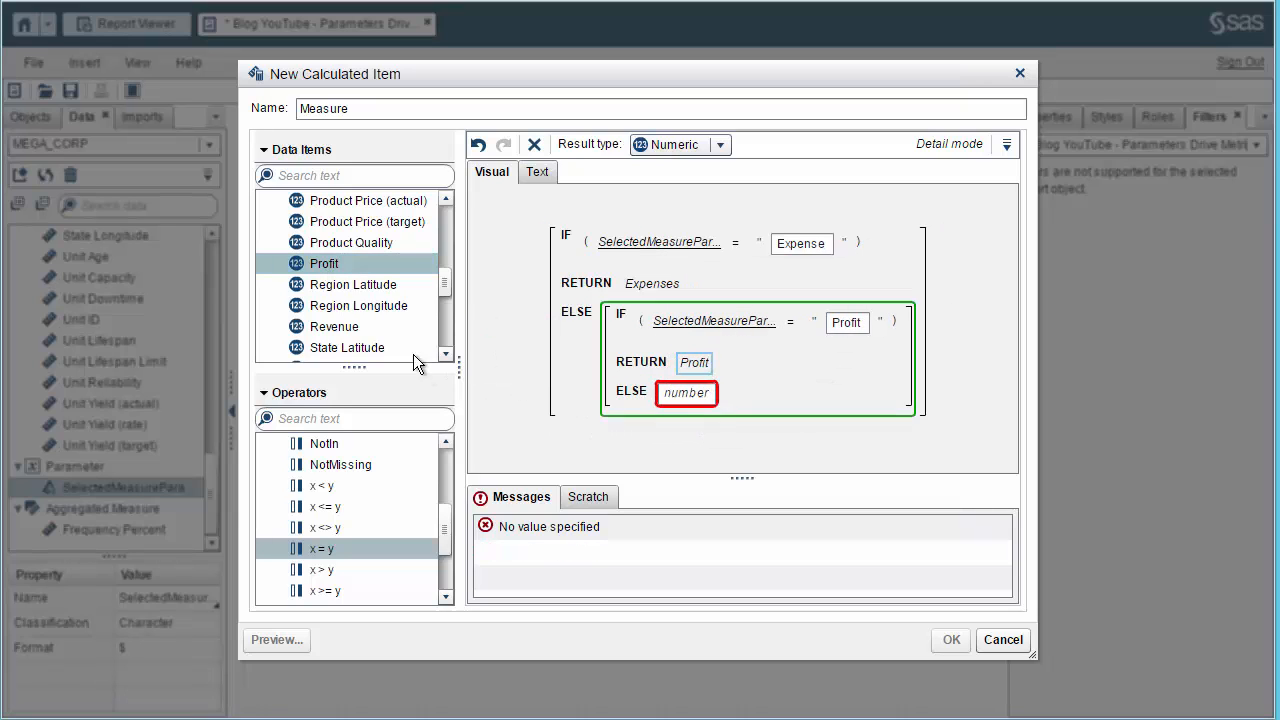
- Return the Revenue data item in the nested ELSE branch and save the calculated item
{"action": "left_click", "coordinate": [330, 328]}
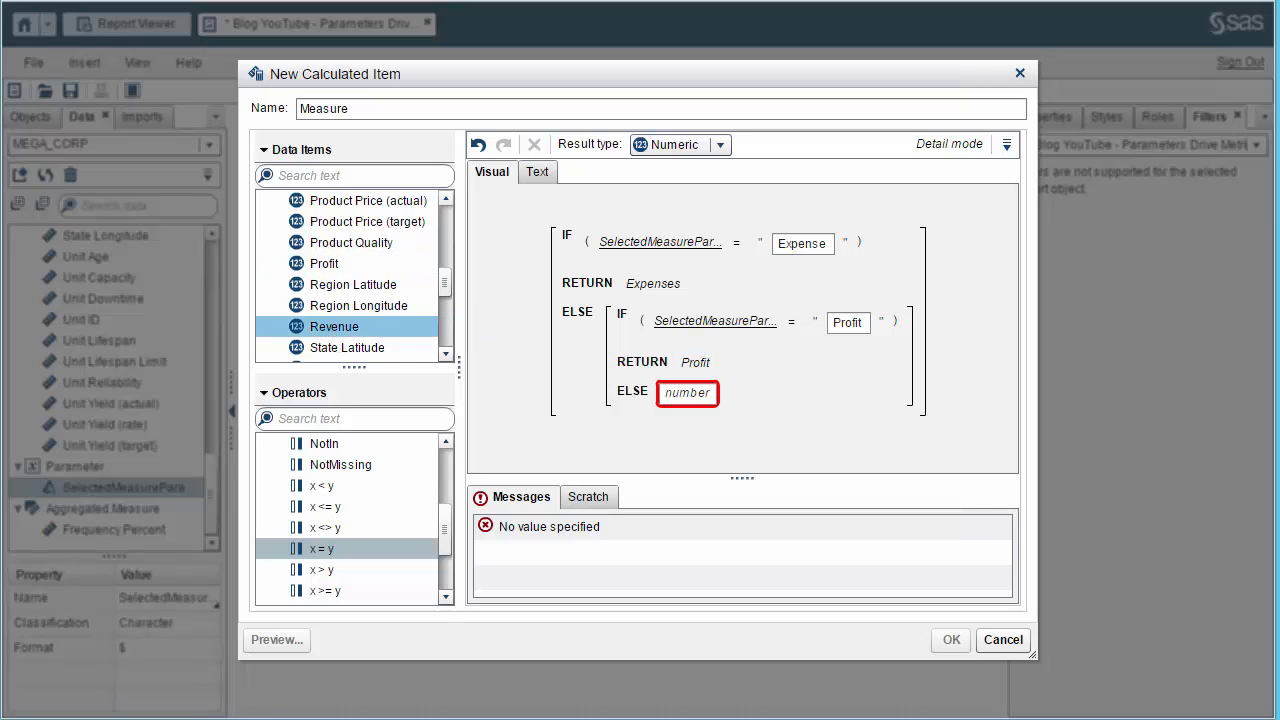
{"action": "left_click_drag", "start_coordinate": [330, 328], "coordinate": [697, 393]}
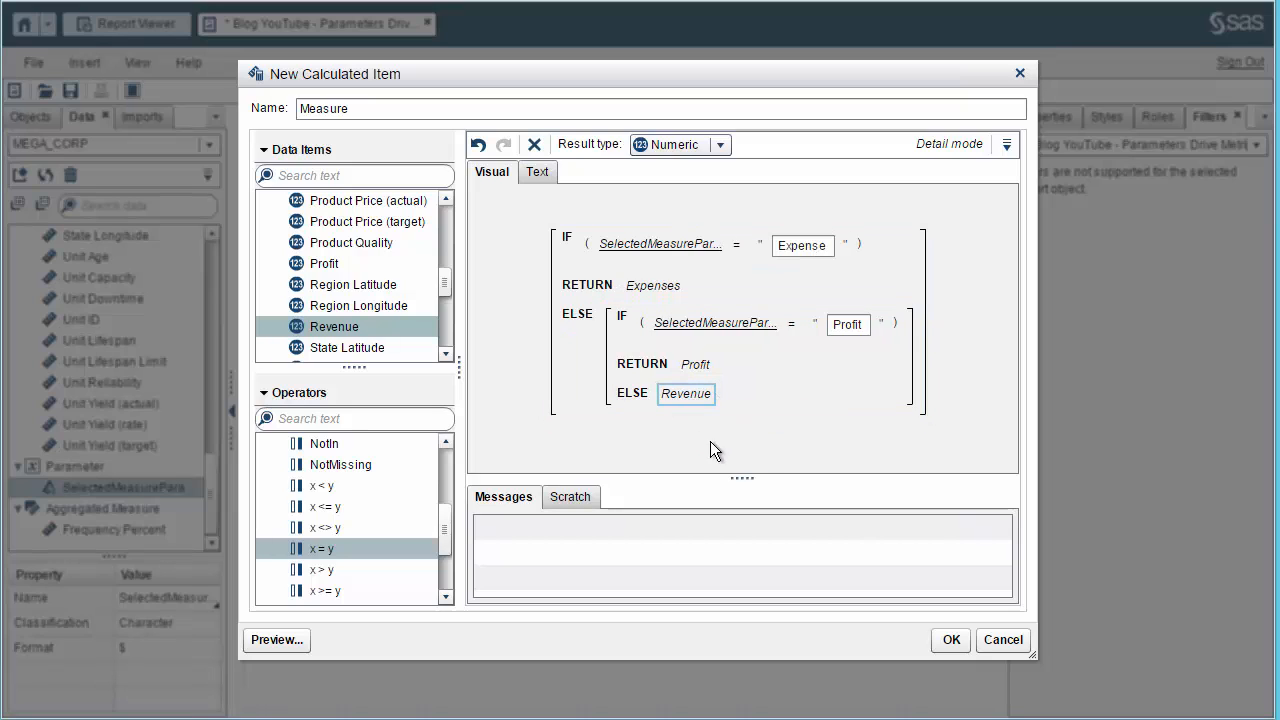
{"action": "left_click", "coordinate": [946, 643]}
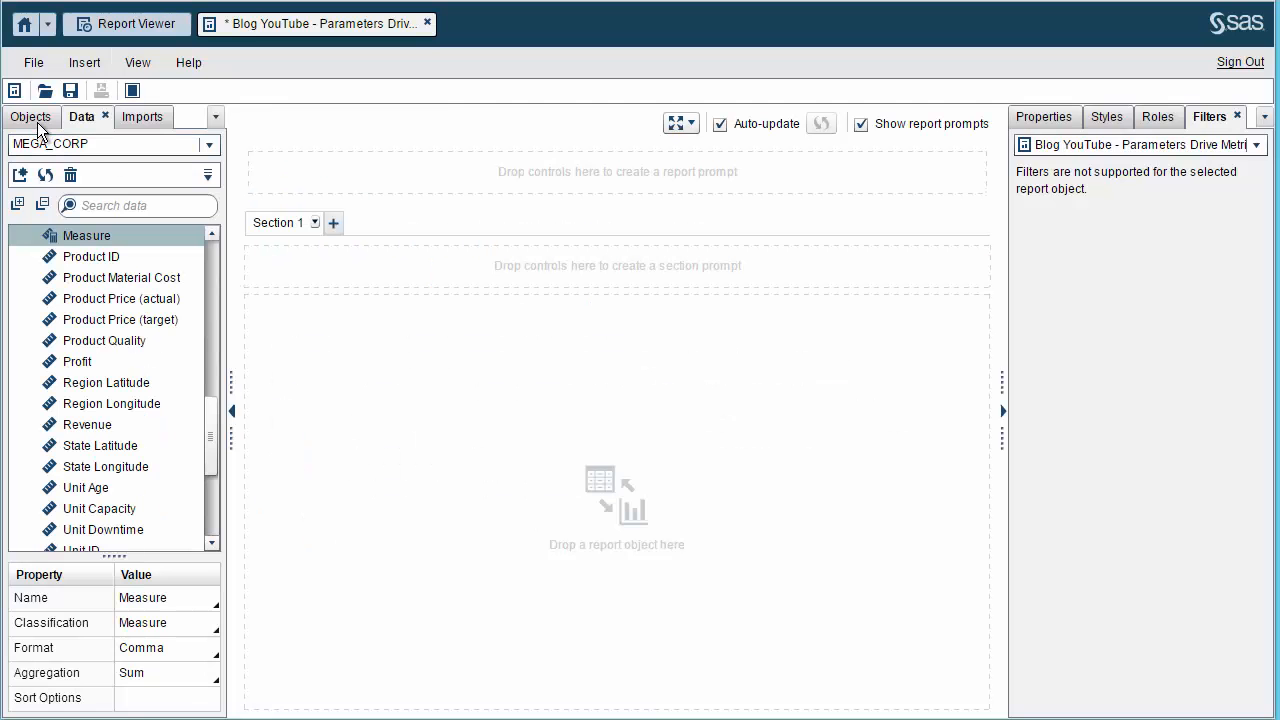
- Add a drop-down list control as a section prompt with Date by Year as its category and no frequency
{"action": "left_click", "coordinate": [32, 116]}
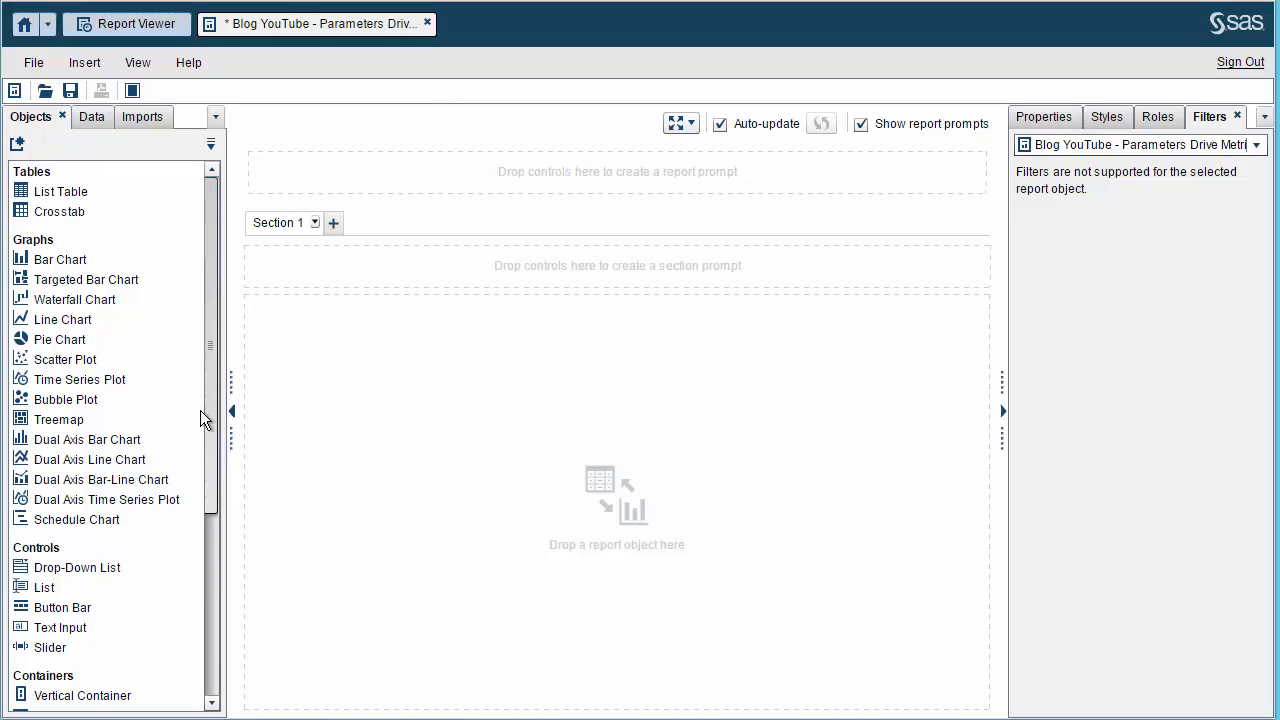
{"action": "left_click_drag", "start_coordinate": [77, 575], "coordinate": [791, 277]}
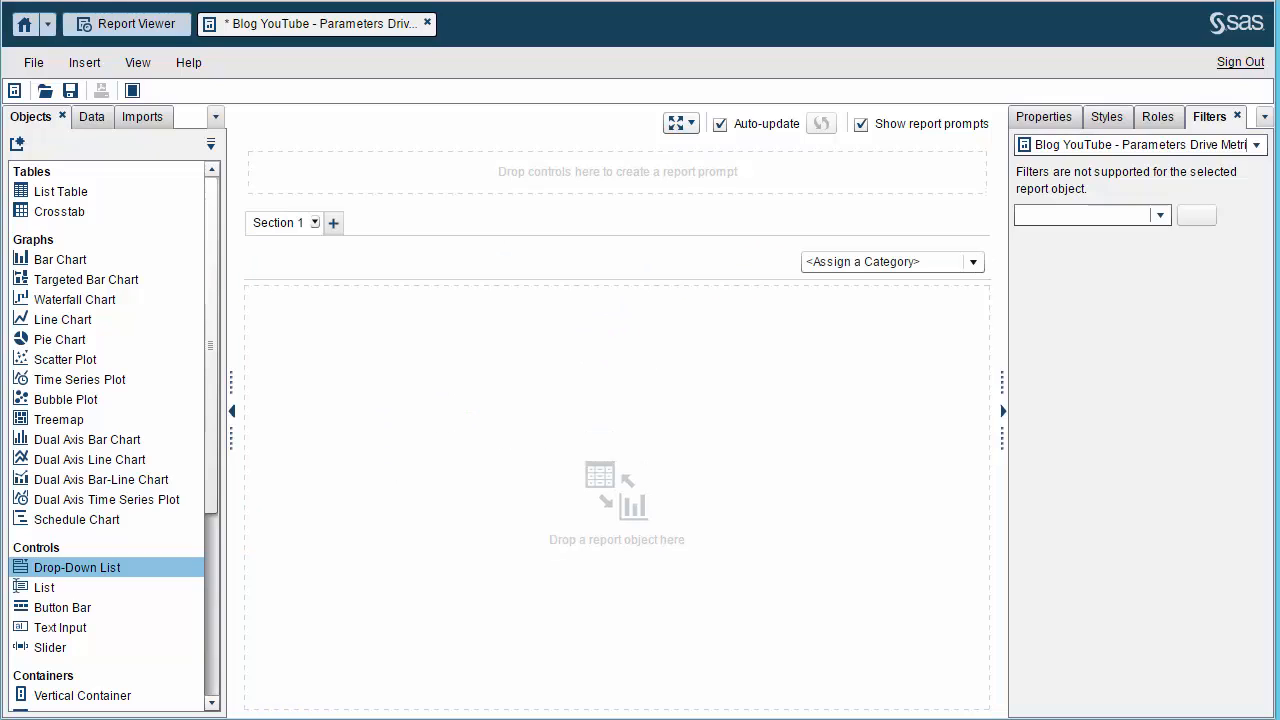
{"action": "left_click", "coordinate": [1157, 118]}
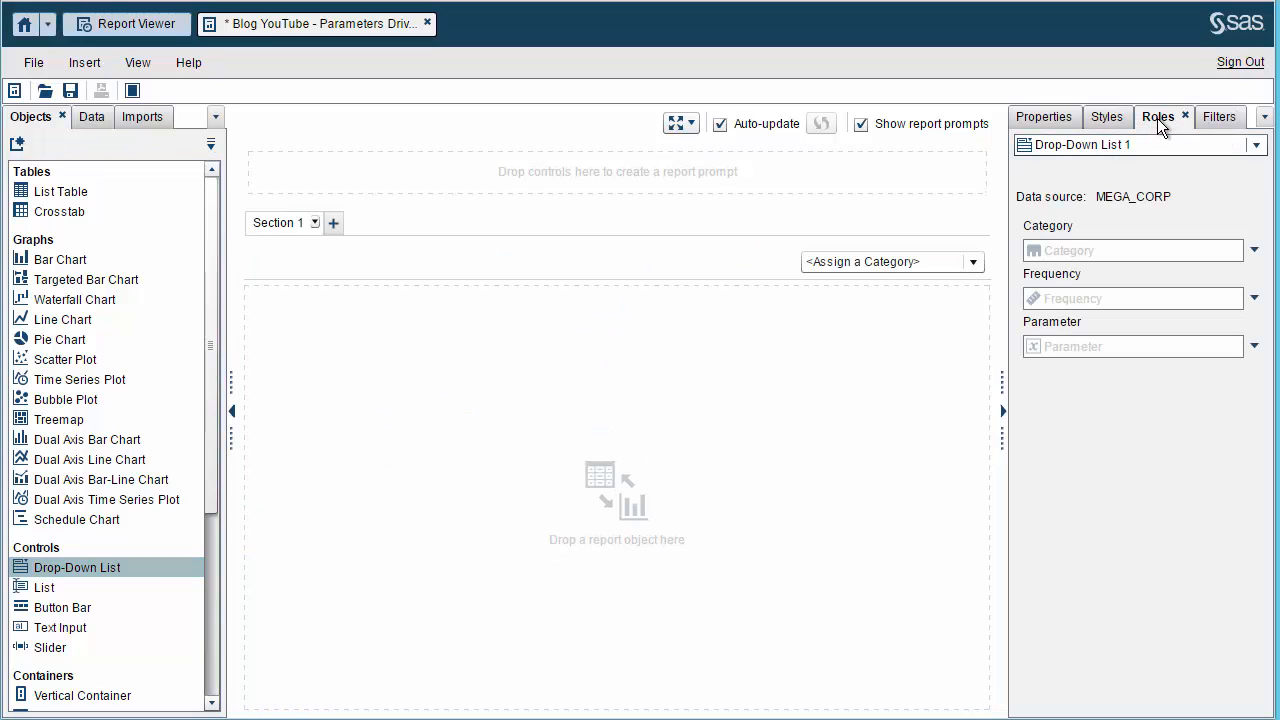
{"action": "left_click", "coordinate": [1255, 251]}
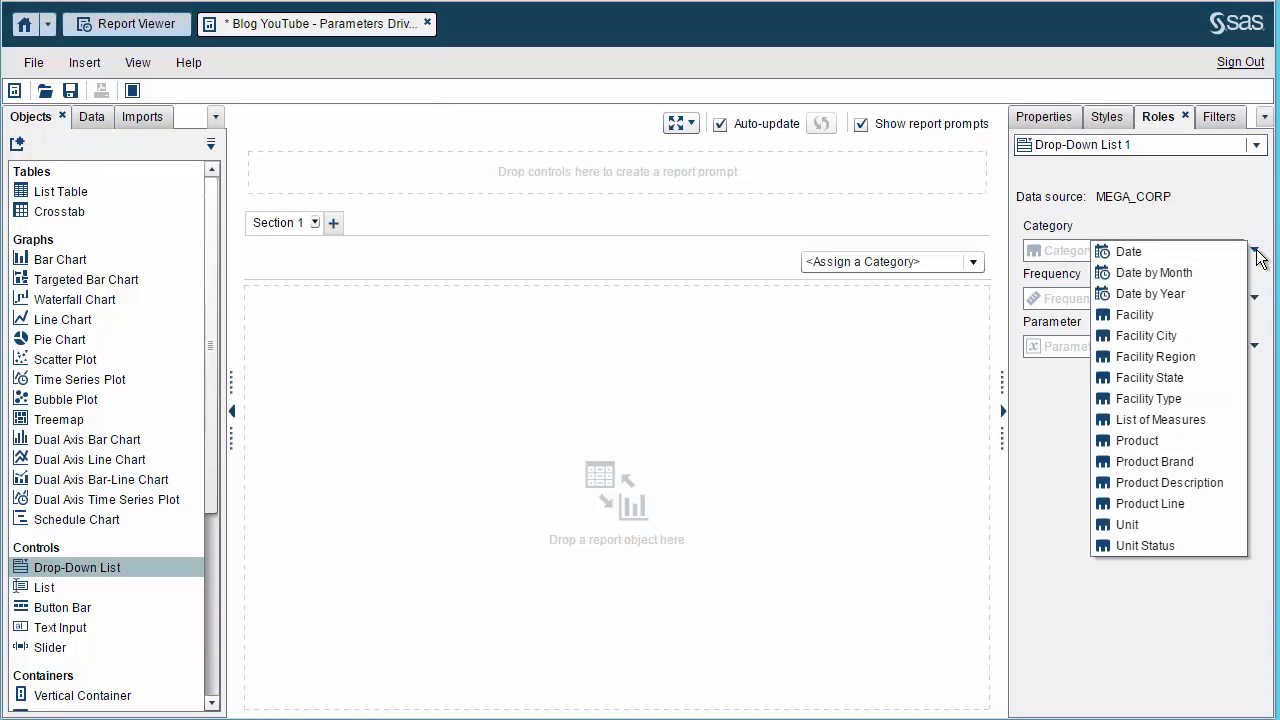
{"action": "left_click", "coordinate": [1162, 294]}
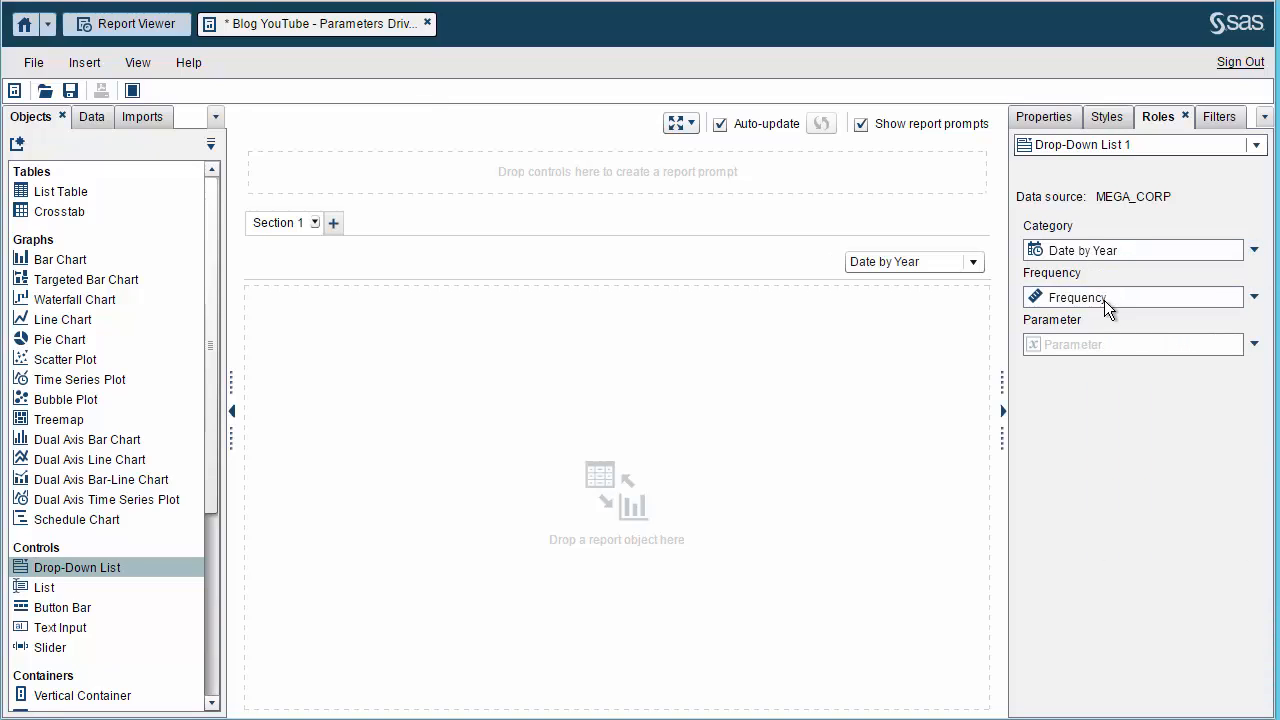
{"action": "right_click", "coordinate": [1140, 298]}
{"action": "left_click", "coordinate": [1142, 306]}
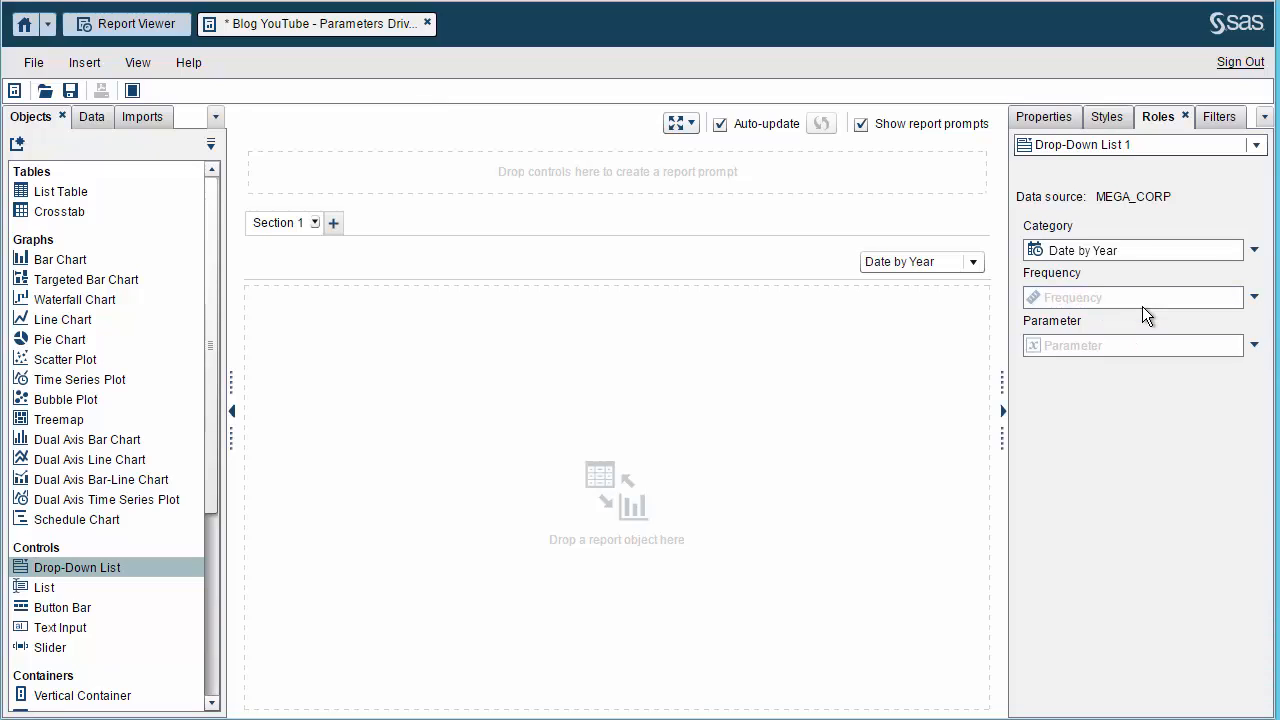
- Sort the Date by Year drop-down list in descending order and select 2011 in it
{"action": "right_click", "coordinate": [900, 263]}
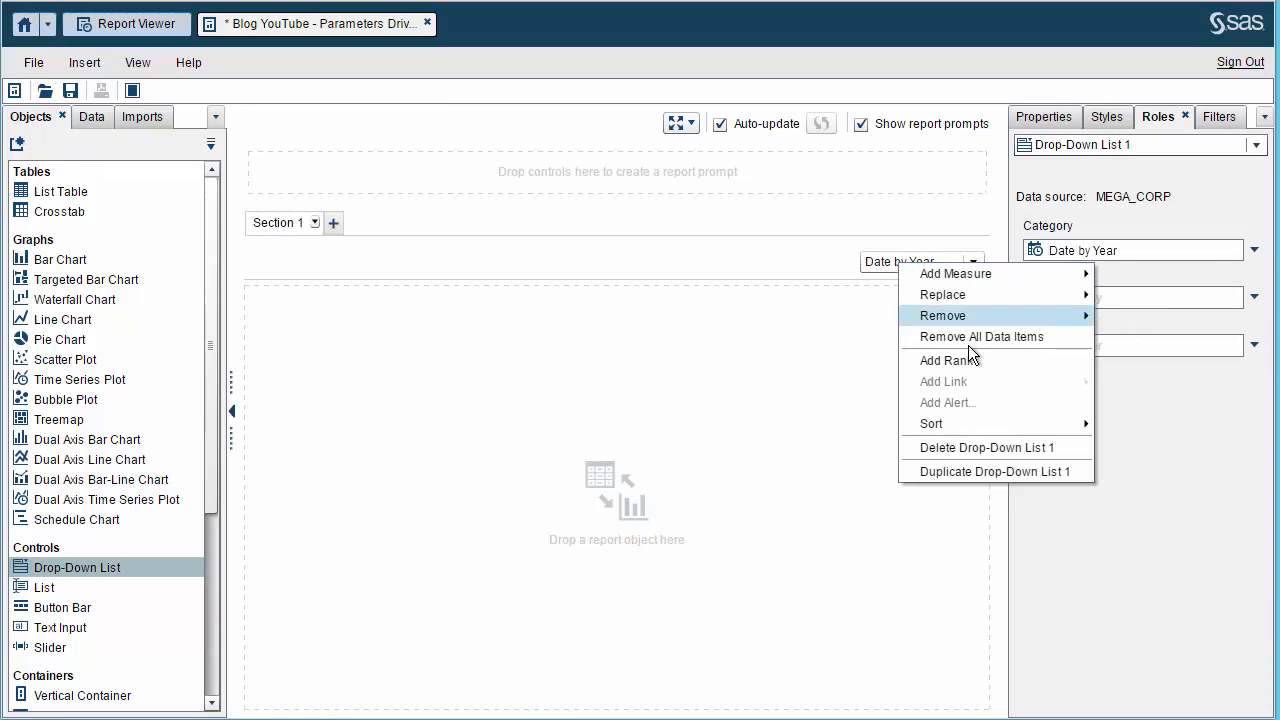
{"action": "mouse_move", "coordinate": [964, 421]}
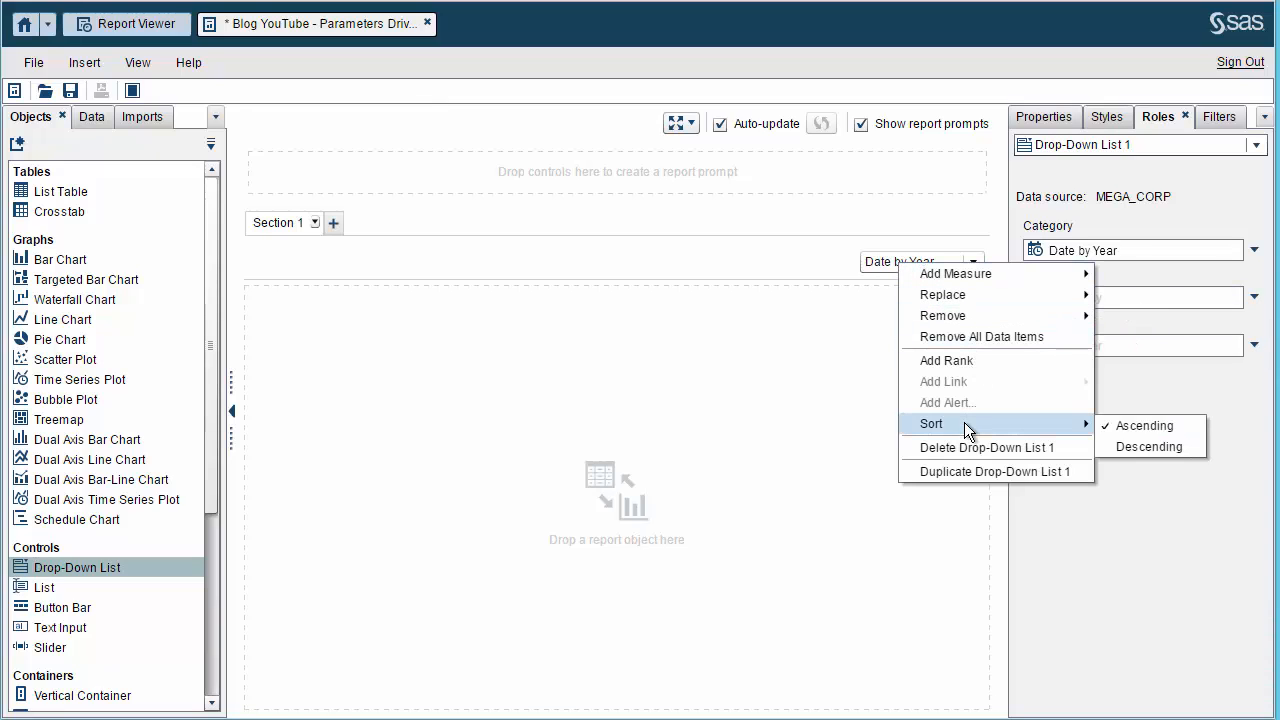
{"action": "left_click", "coordinate": [1149, 447]}
{"action": "left_click", "coordinate": [973, 263]}
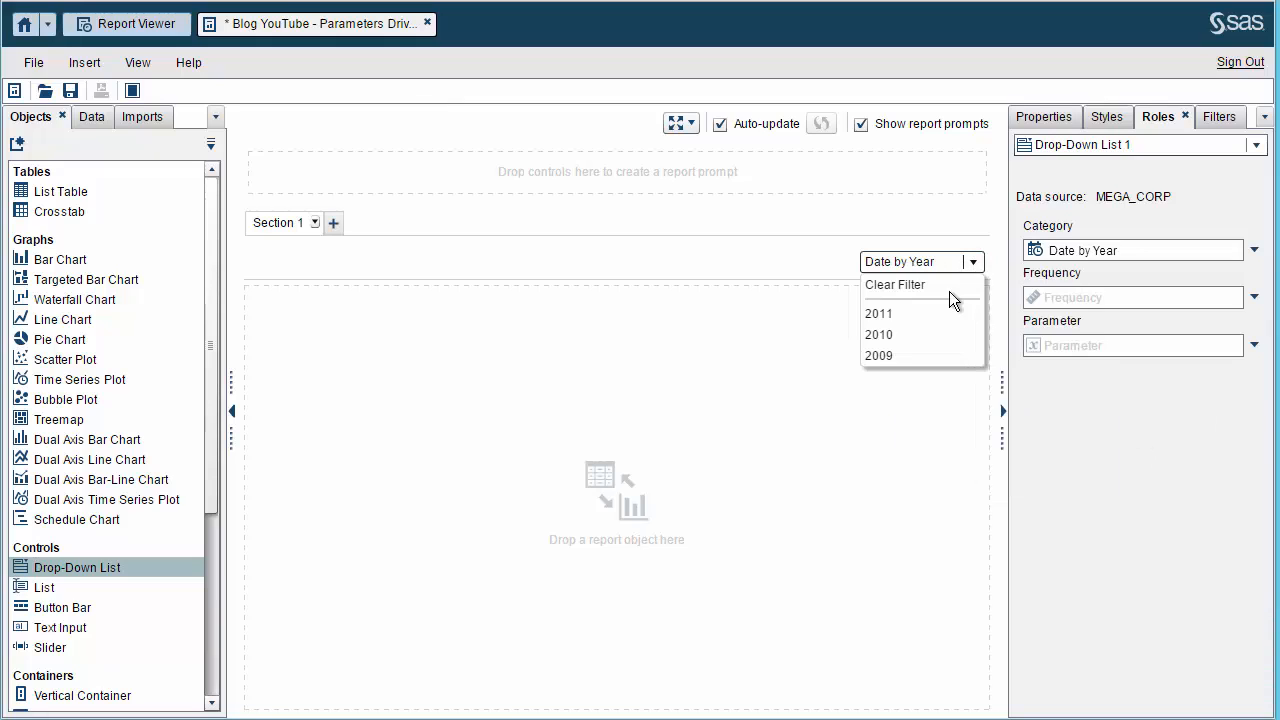
{"action": "left_click", "coordinate": [883, 314]}
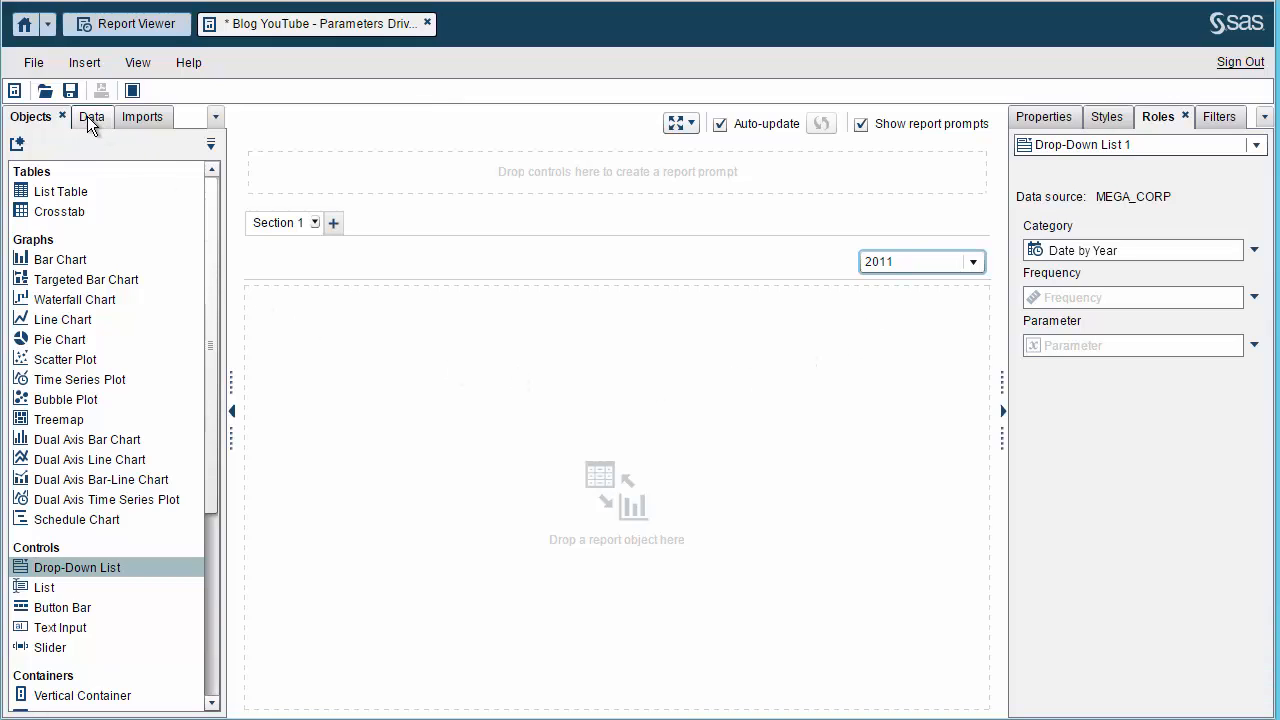
- Add a button bar to the report body and assign List of Measures as its category
{"action": "left_click", "coordinate": [58, 612]}
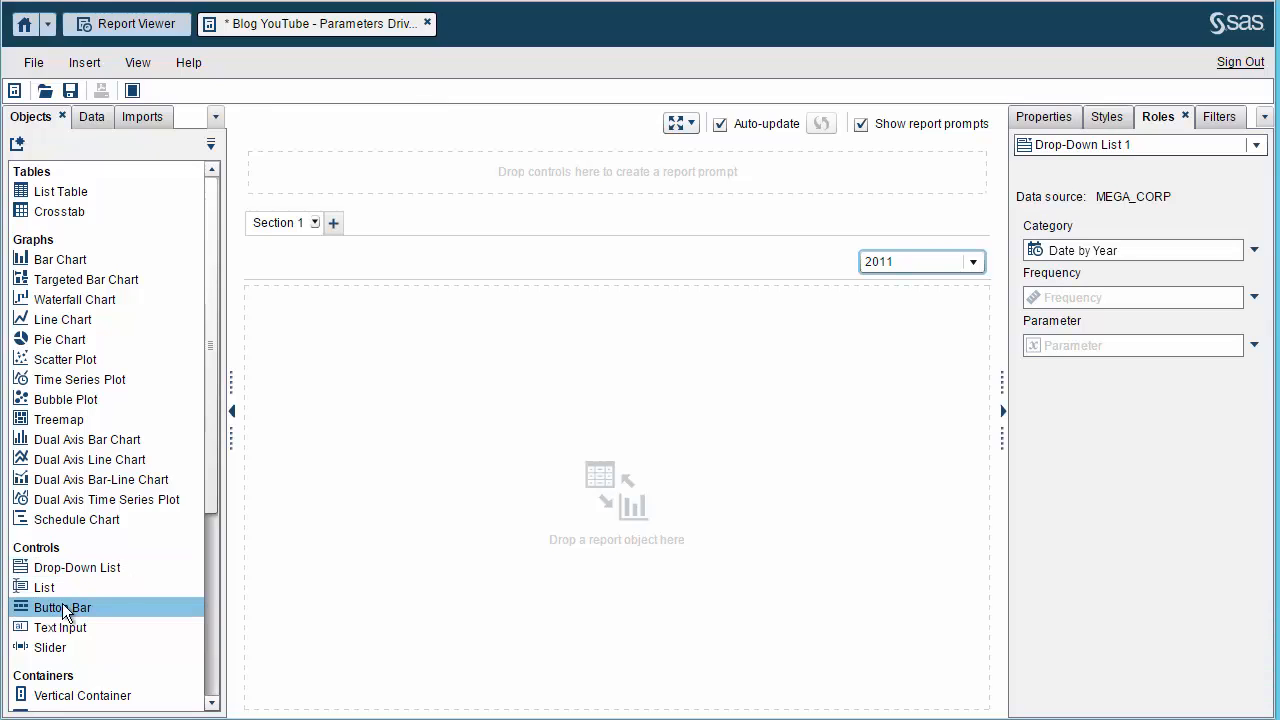
{"action": "left_click_drag", "start_coordinate": [63, 612], "coordinate": [594, 406]}
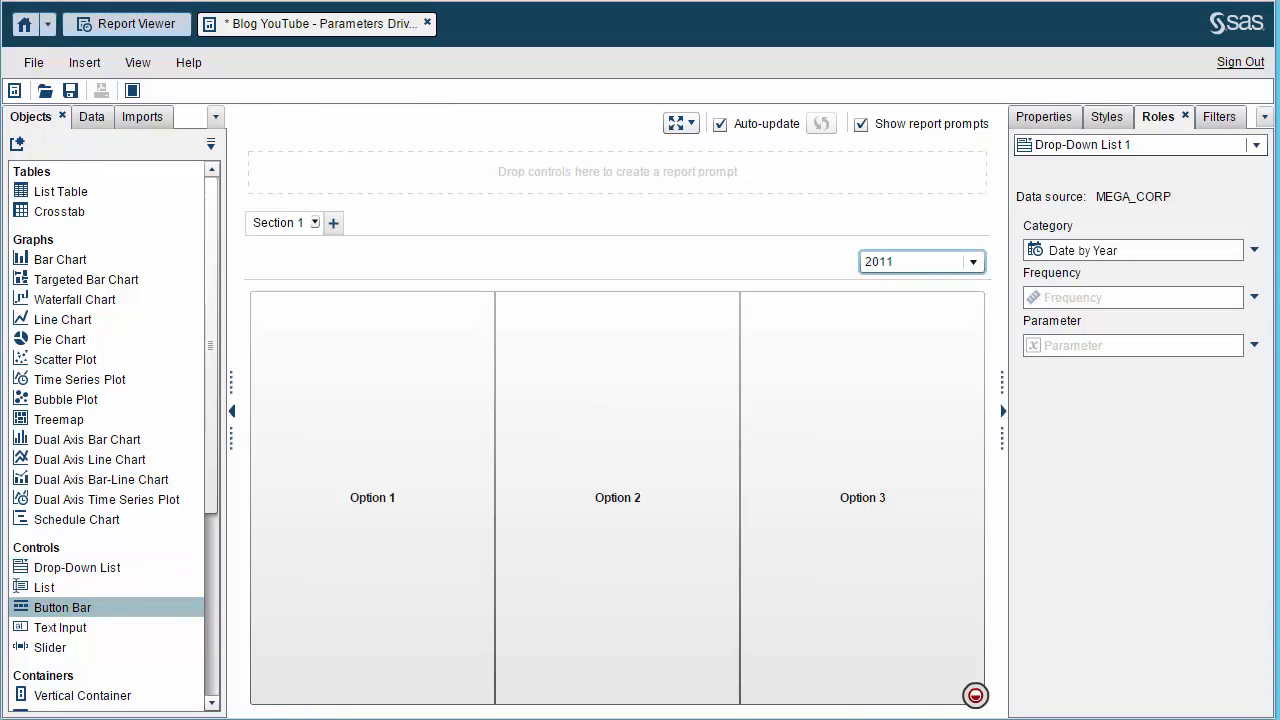
{"action": "left_click", "coordinate": [1254, 251]}
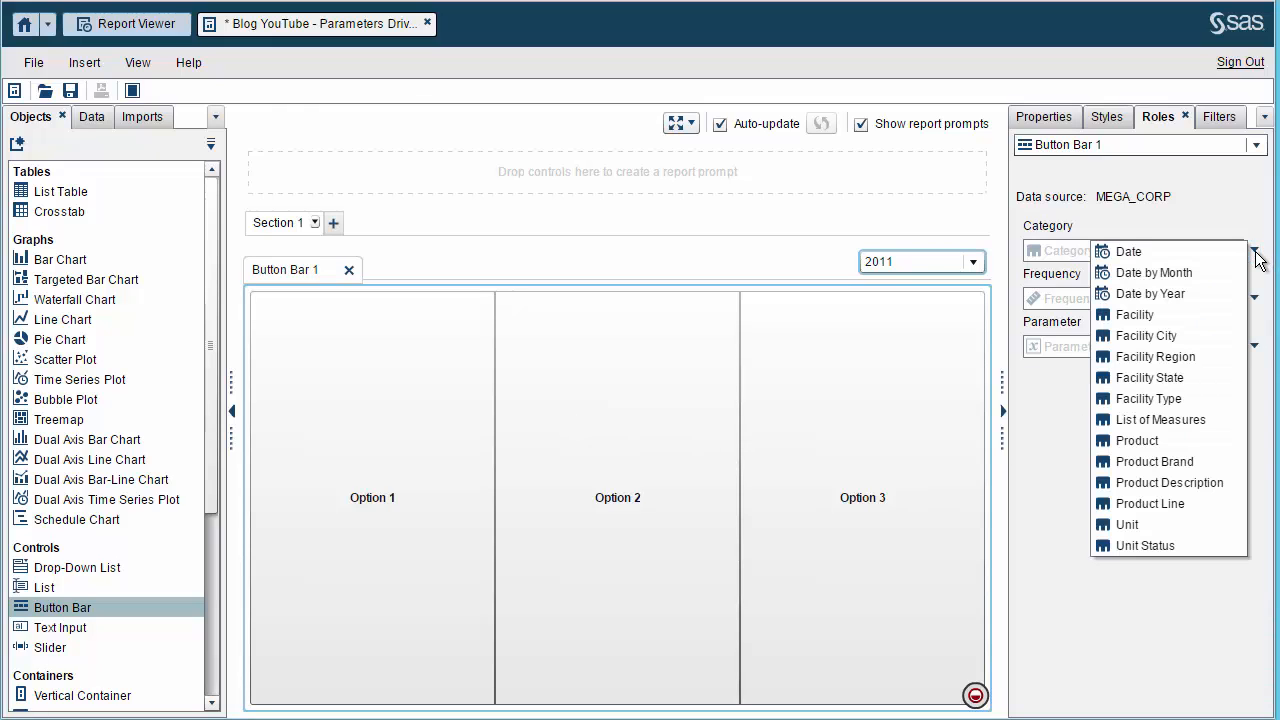
{"action": "left_click", "coordinate": [1178, 421]}
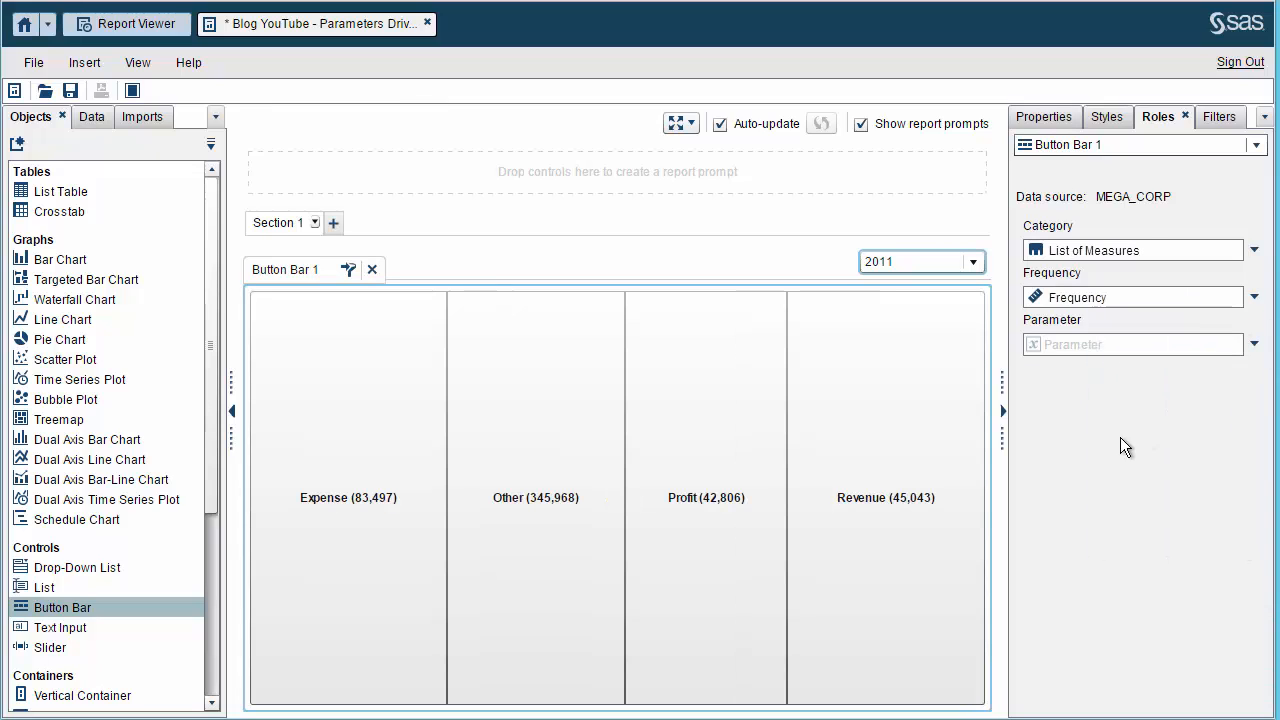
- Remove the frequency from the button bar and assign SelectedMeasureParameter as its parameter
{"action": "left_click", "coordinate": [1084, 299]}
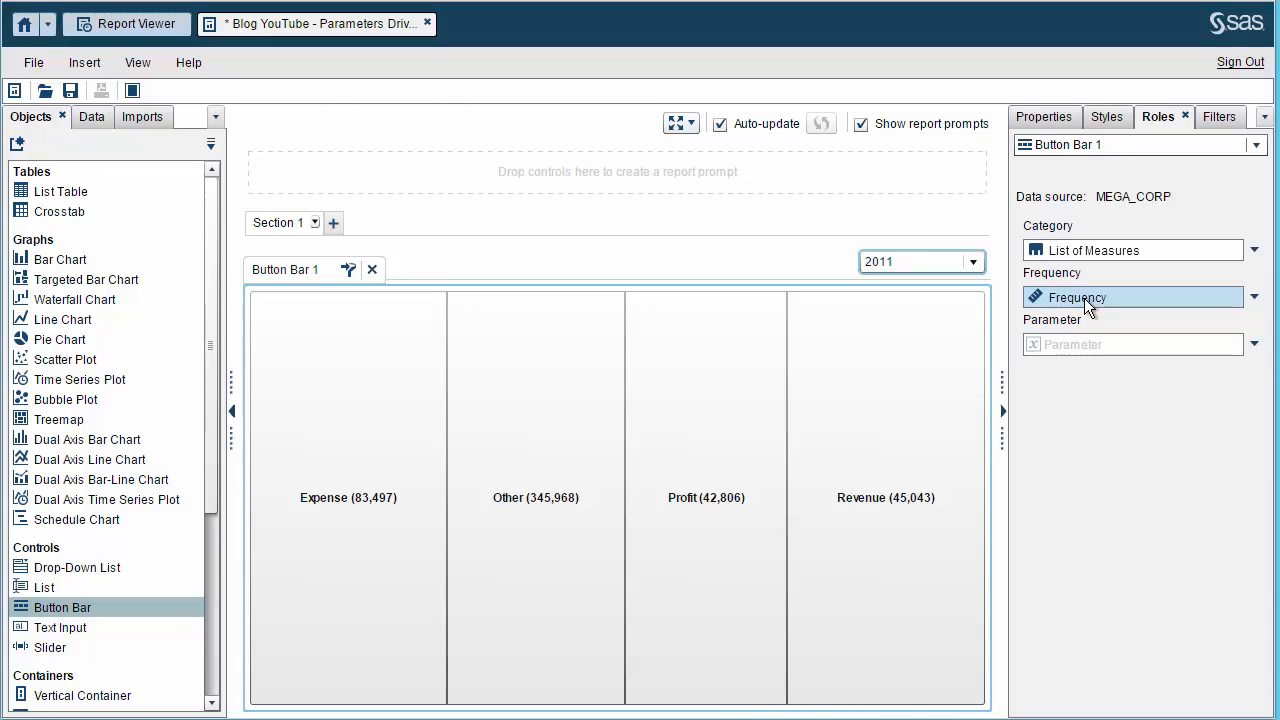
{"action": "right_click", "coordinate": [1084, 298]}
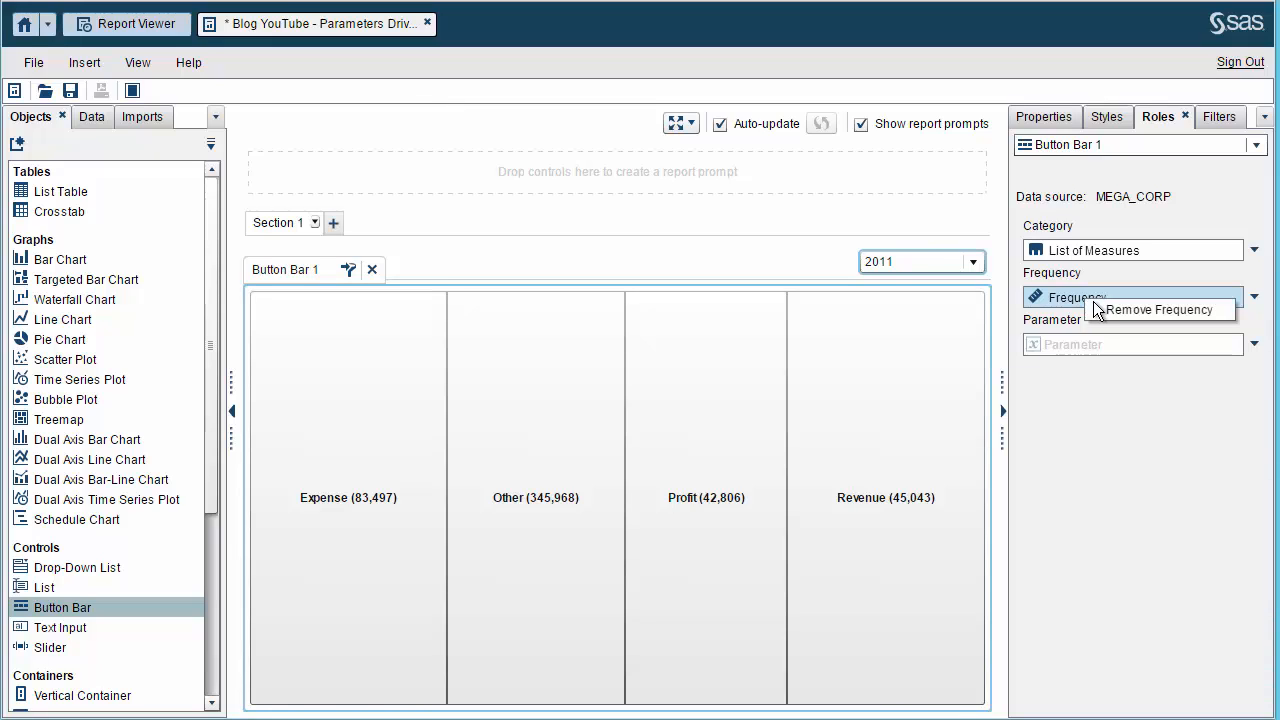
{"action": "left_click", "coordinate": [1114, 309]}
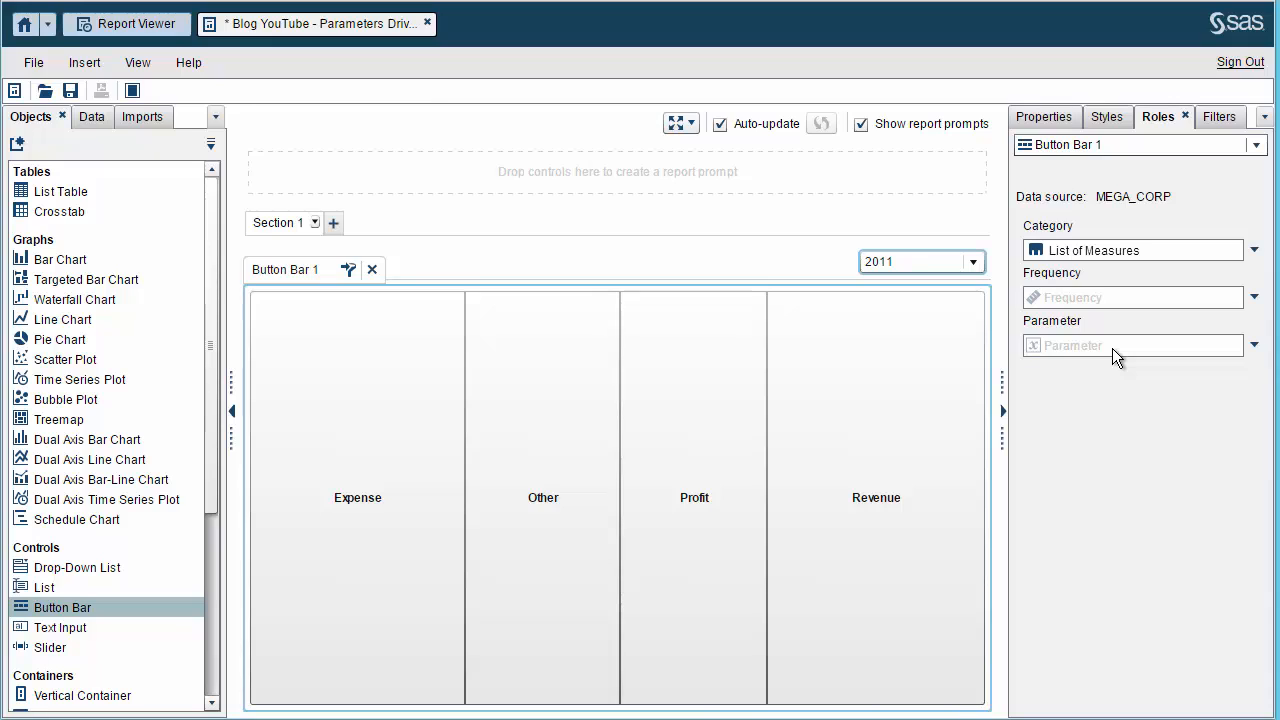
{"action": "left_click", "coordinate": [1254, 346]}
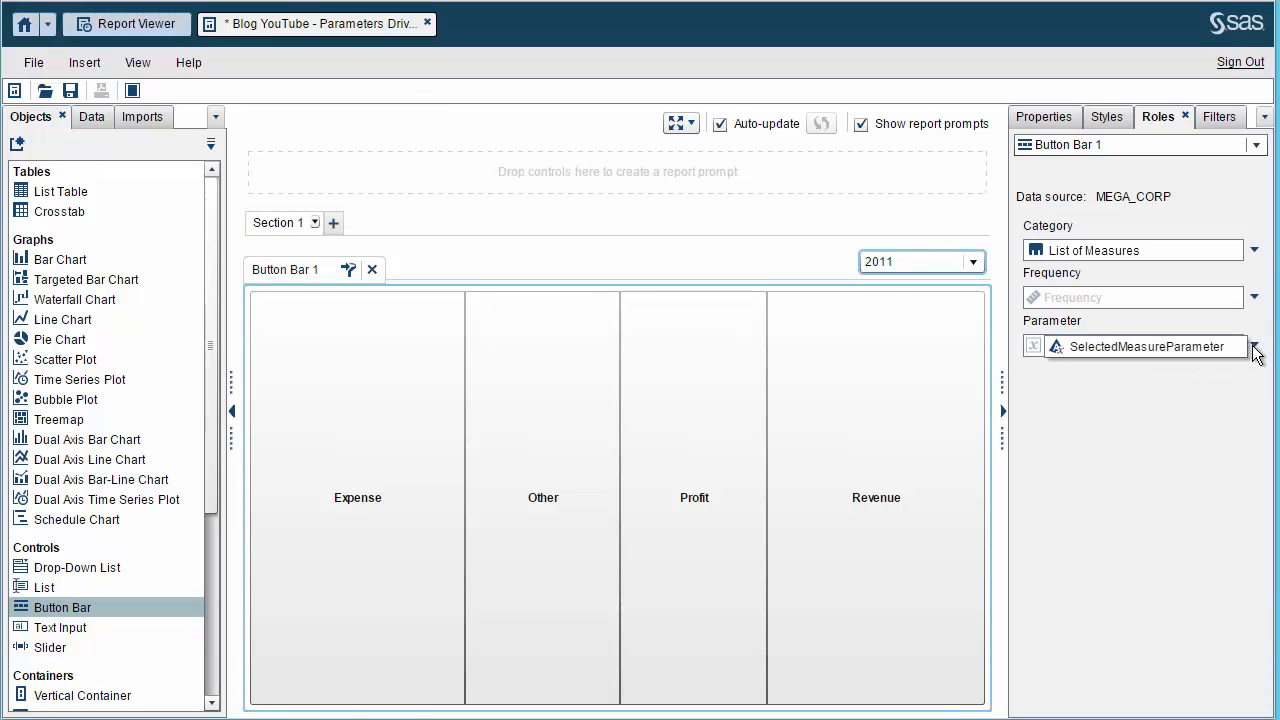
{"action": "left_click", "coordinate": [1148, 349]}
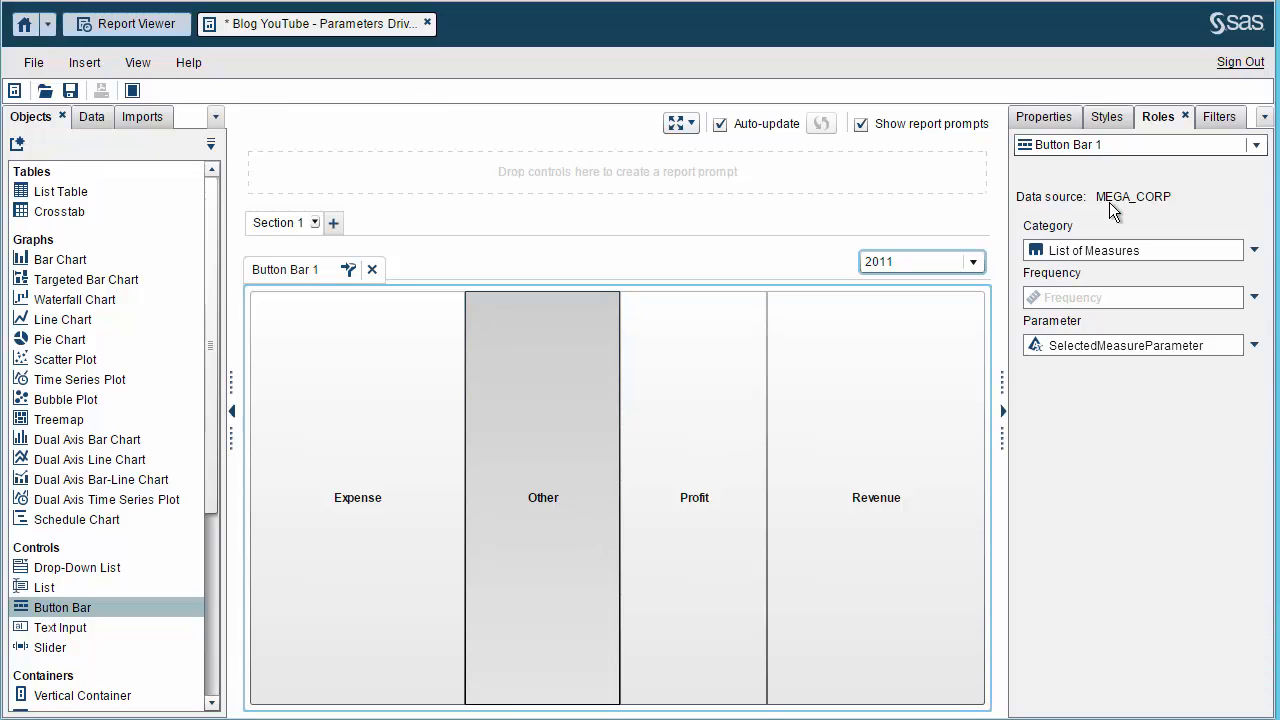
- Add a List of Measures filter to the button bar that excludes the value Other
{"action": "left_click", "coordinate": [1218, 117]}
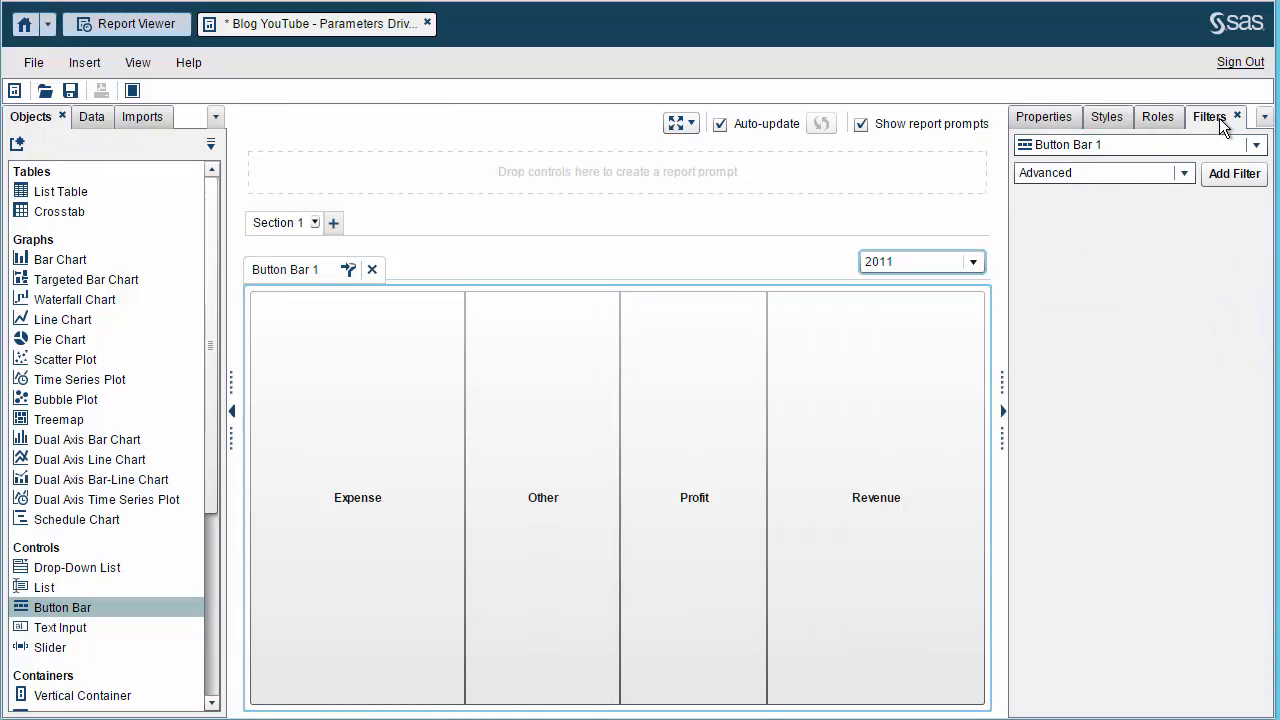
{"action": "left_click", "coordinate": [1183, 173]}
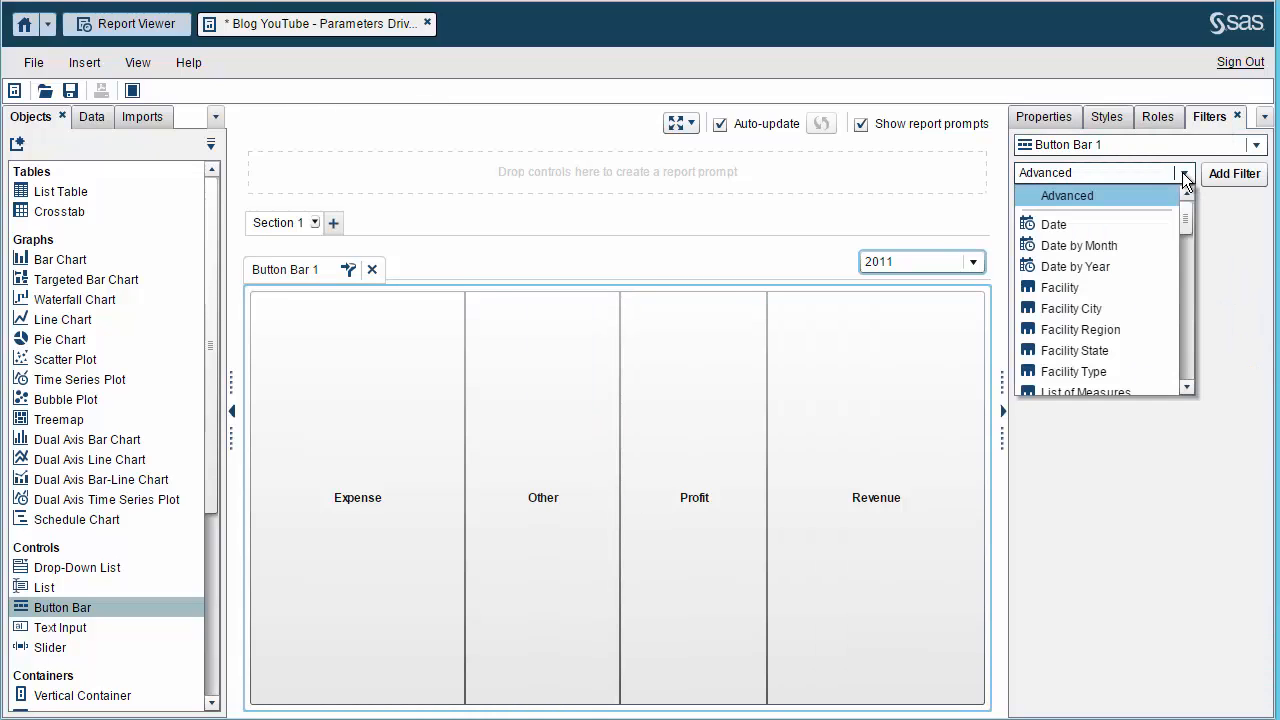
{"action": "left_click", "coordinate": [1186, 387]}
{"action": "left_click", "coordinate": [1108, 371]}
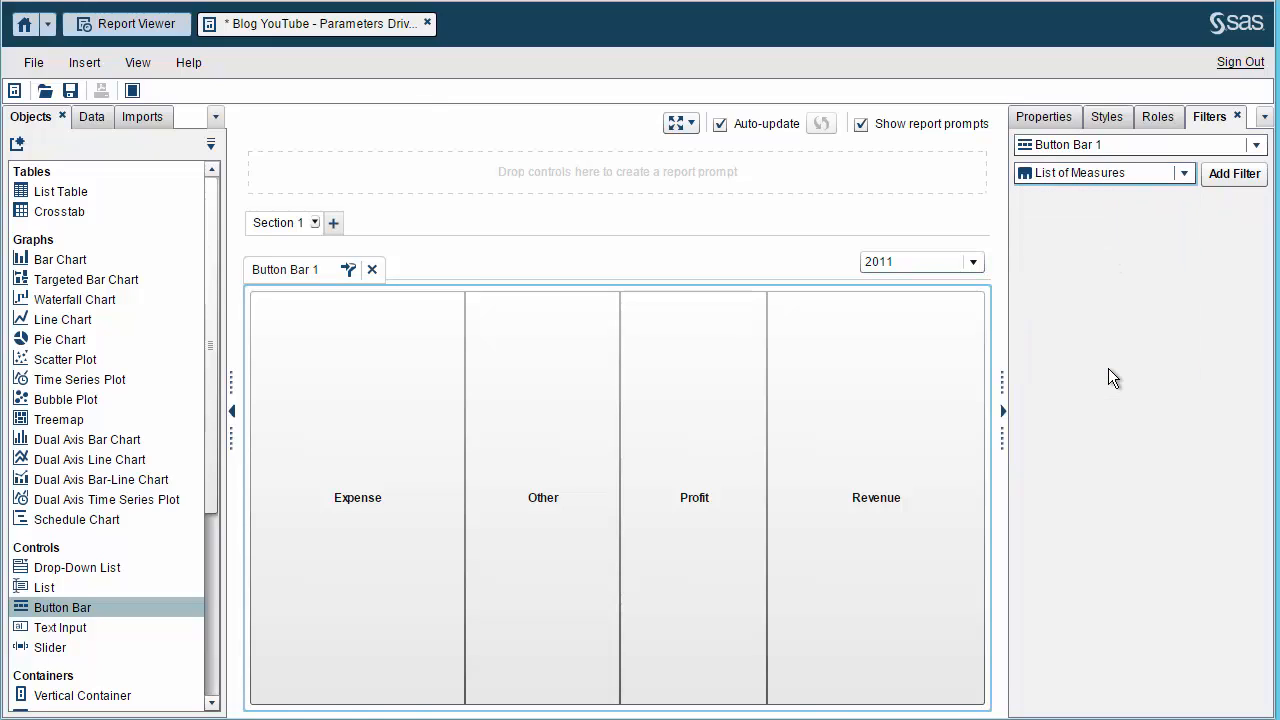
{"action": "left_click", "coordinate": [1226, 173]}
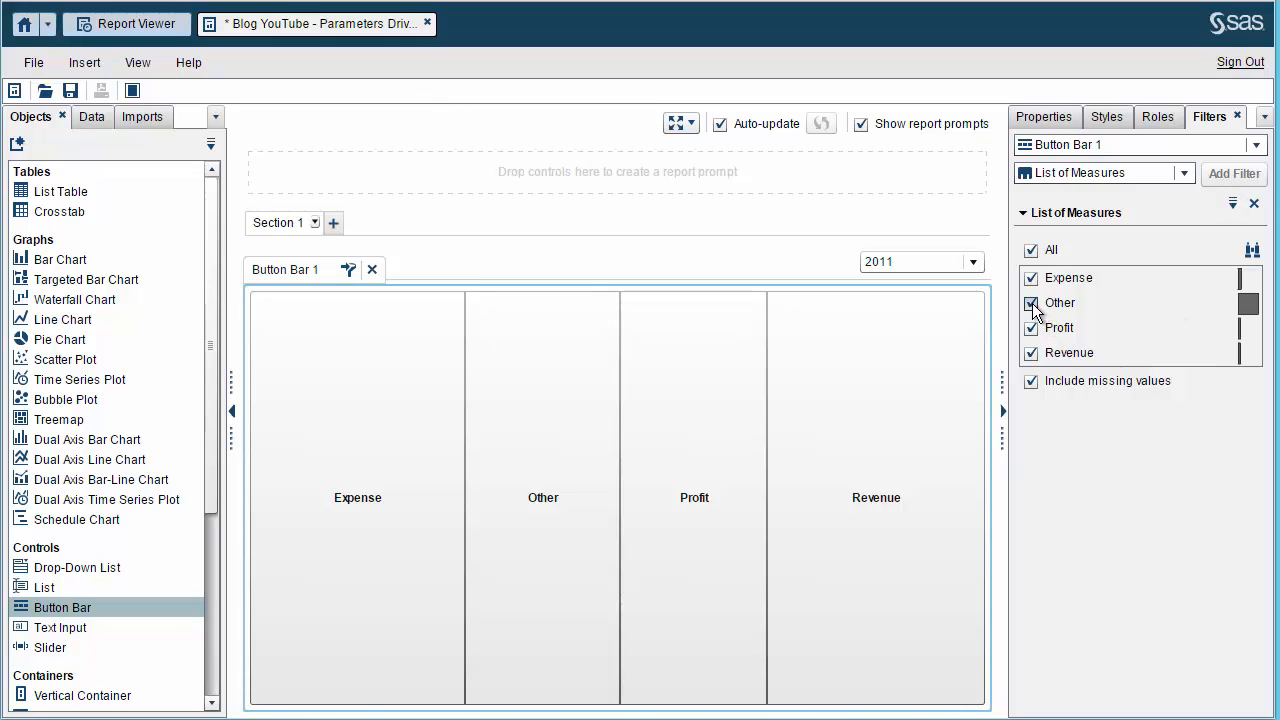
{"action": "left_click", "coordinate": [1032, 304]}
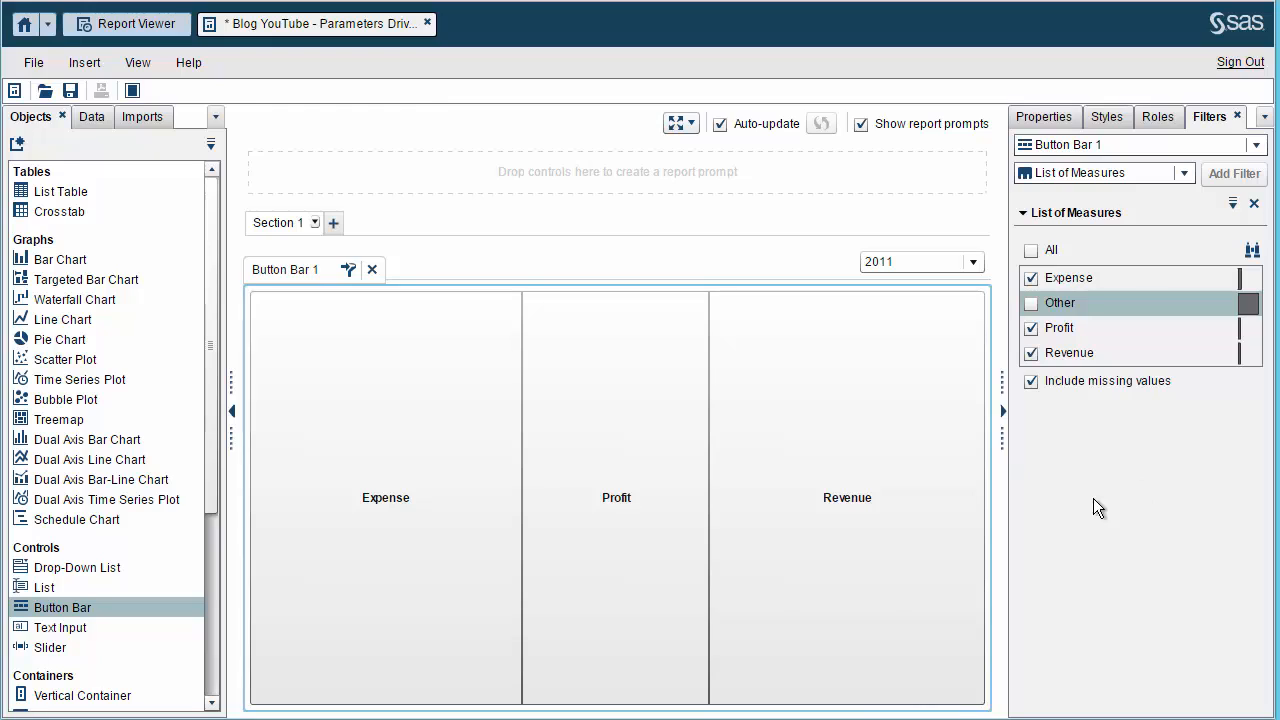
{"action": "left_click", "coordinate": [418, 549]}
{"action": "left_click", "coordinate": [560, 582]}
{"action": "left_click", "coordinate": [855, 562]}
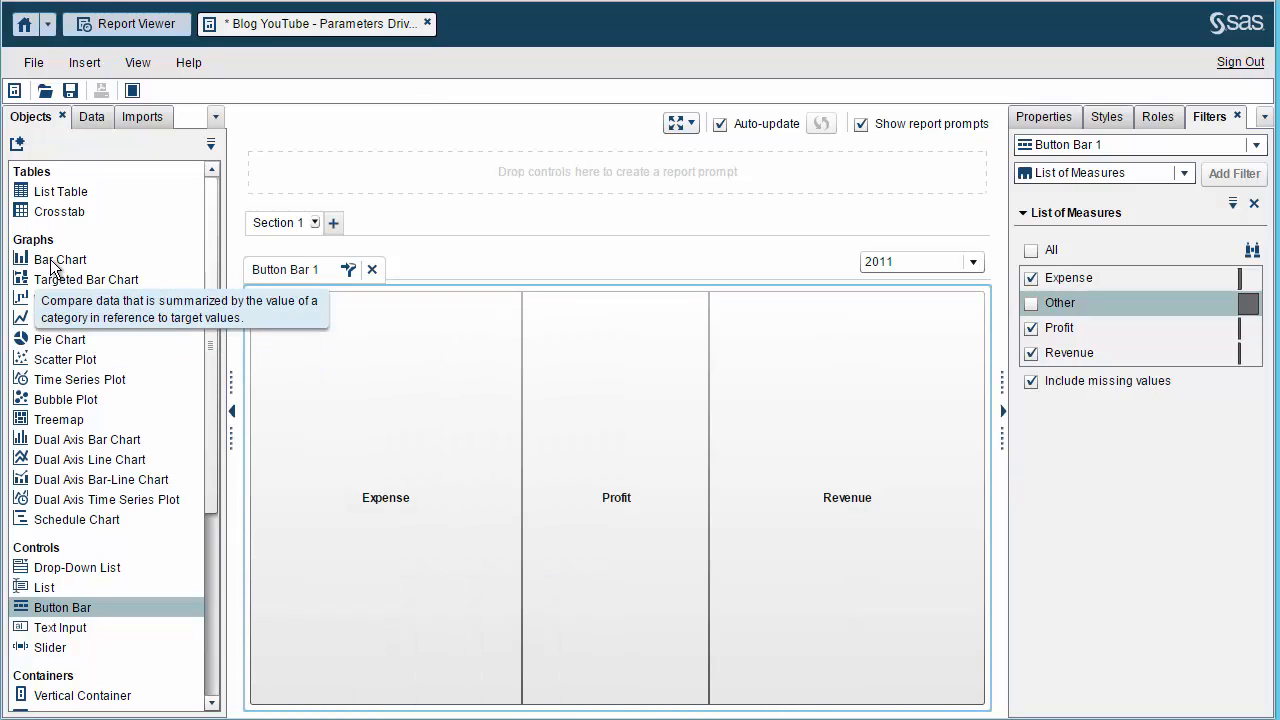
- Add a bar chart to the report body below the button bar
{"action": "left_click_drag", "start_coordinate": [53, 262], "coordinate": [394, 659]}
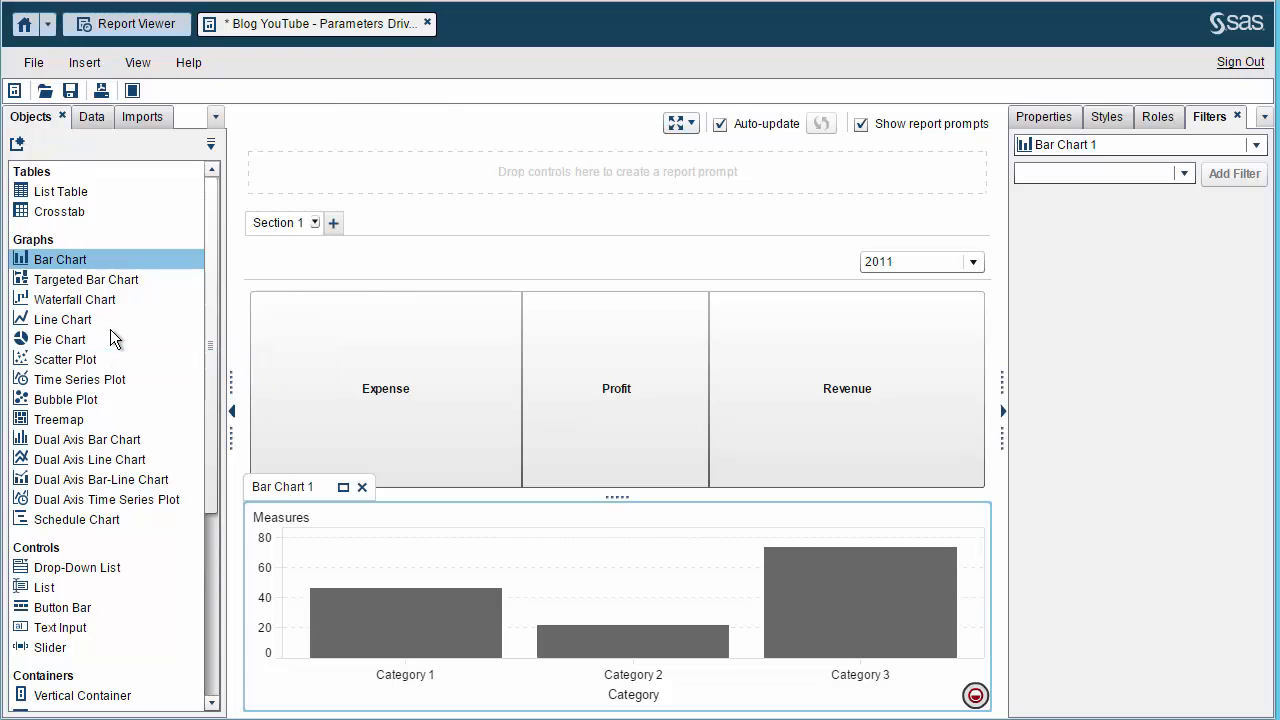
- Add a crosstab beside the bar chart and a line chart spanning the report body below both
{"action": "left_click", "coordinate": [58, 214]}
{"action": "left_click_drag", "start_coordinate": [58, 211], "coordinate": [777, 613]}
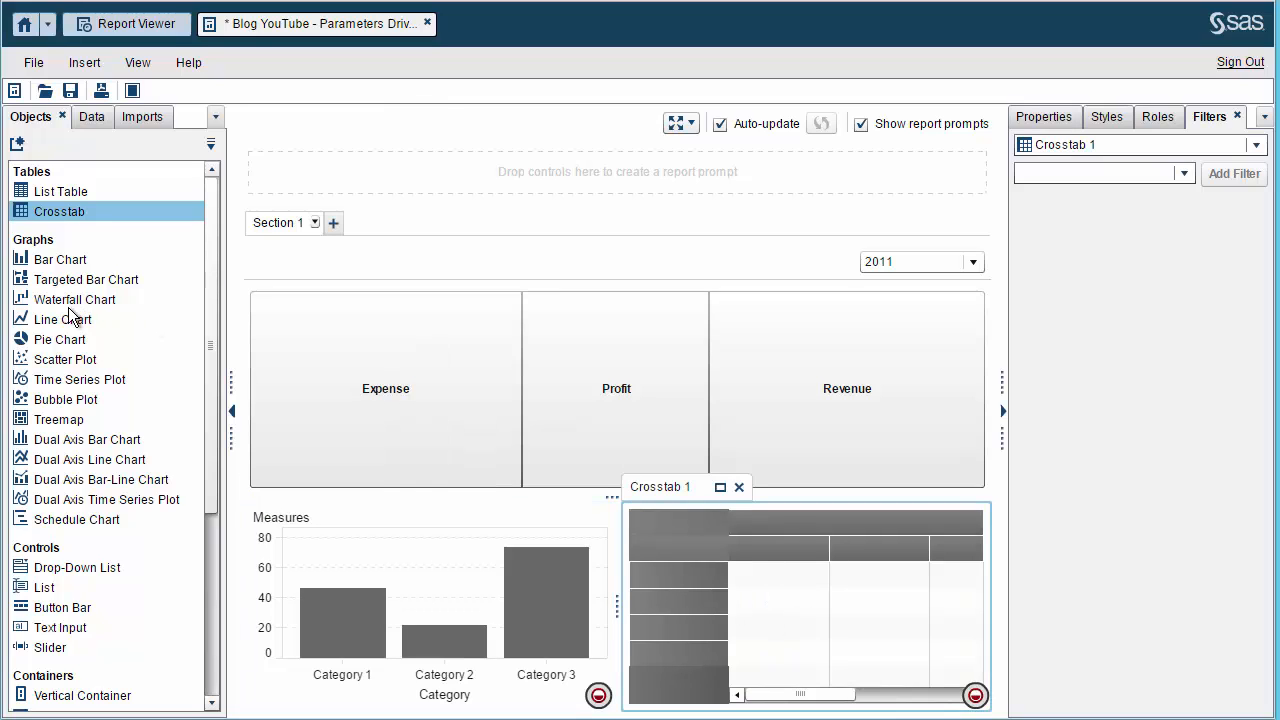
{"action": "left_click_drag", "start_coordinate": [66, 325], "coordinate": [654, 709]}
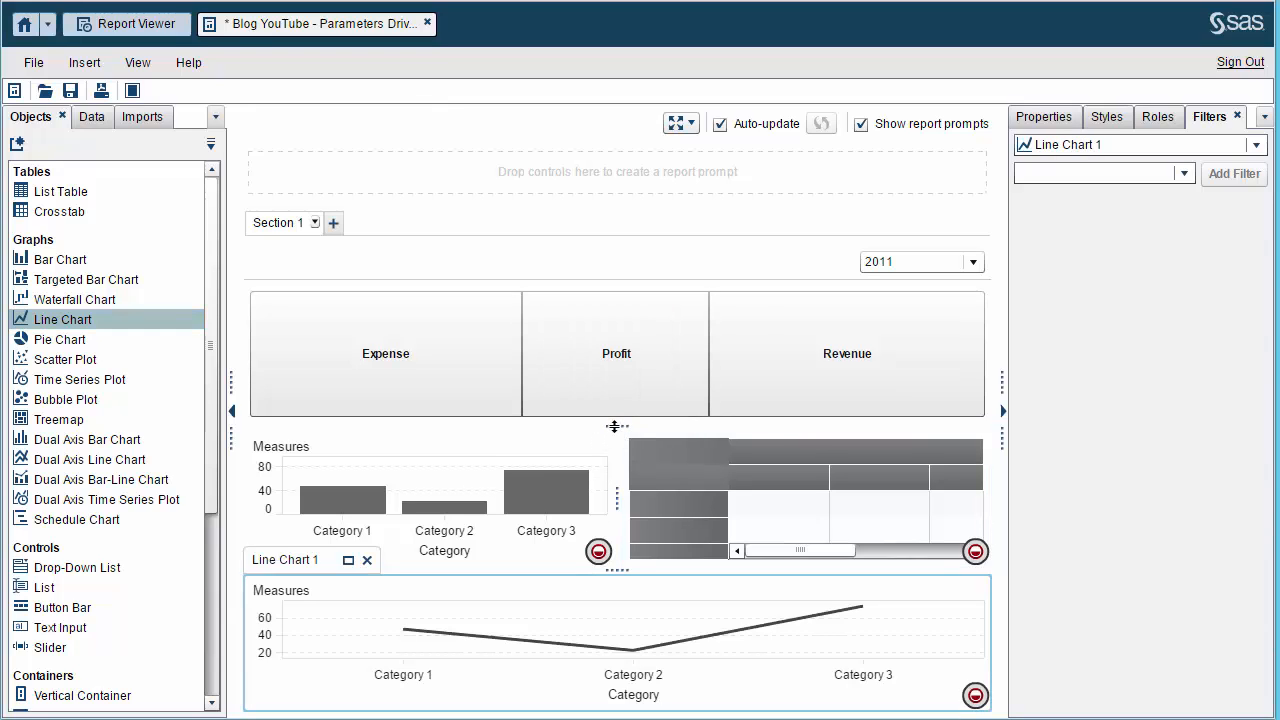
- Shrink the button bar to a thin row and enlarge the line chart's share of the report body
{"action": "left_click_drag", "start_coordinate": [614, 425], "coordinate": [627, 337]}
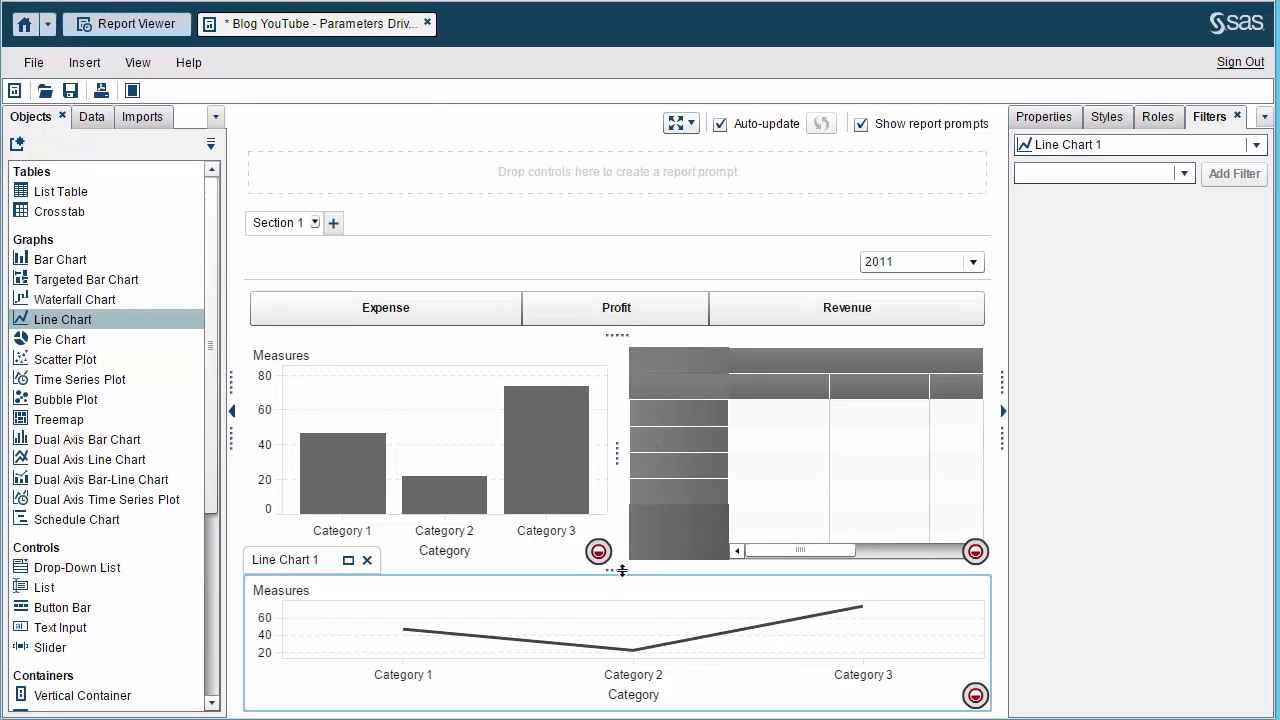
{"action": "left_click_drag", "start_coordinate": [622, 571], "coordinate": [622, 545]}
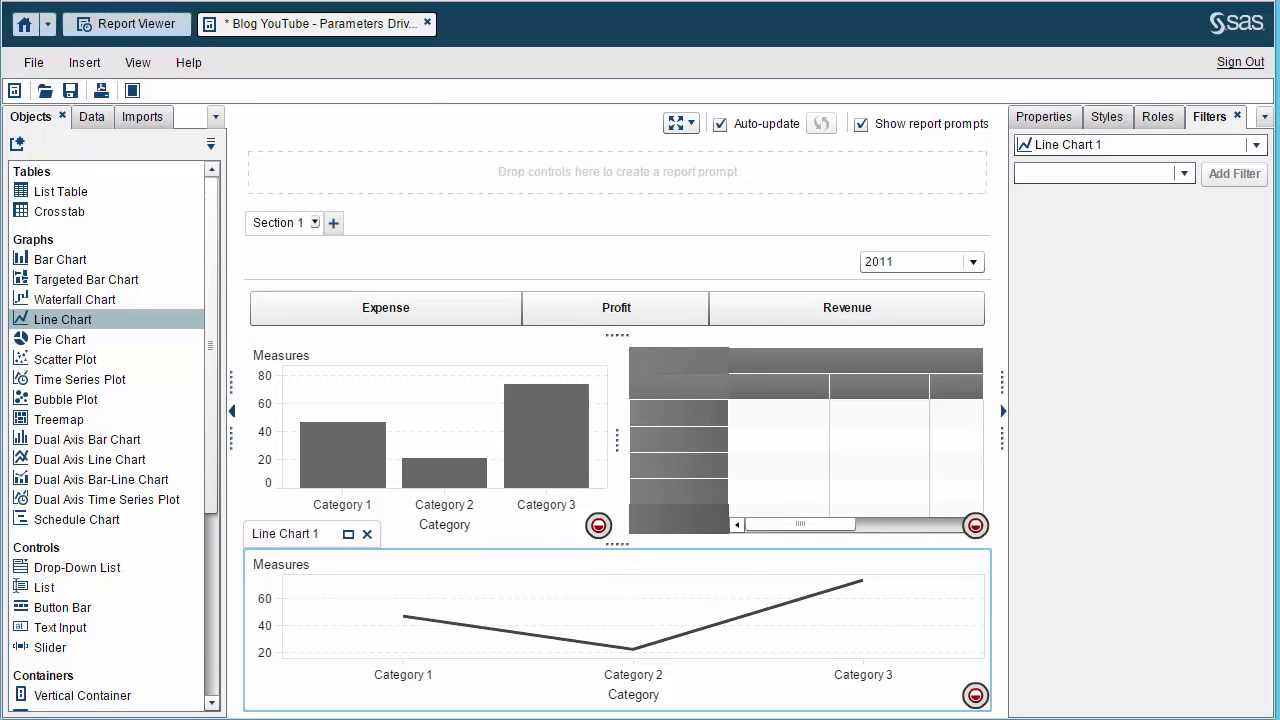
- Assign Product Line as the bar chart's category and replace its Frequency measure with Measure
{"action": "left_click", "coordinate": [404, 382]}
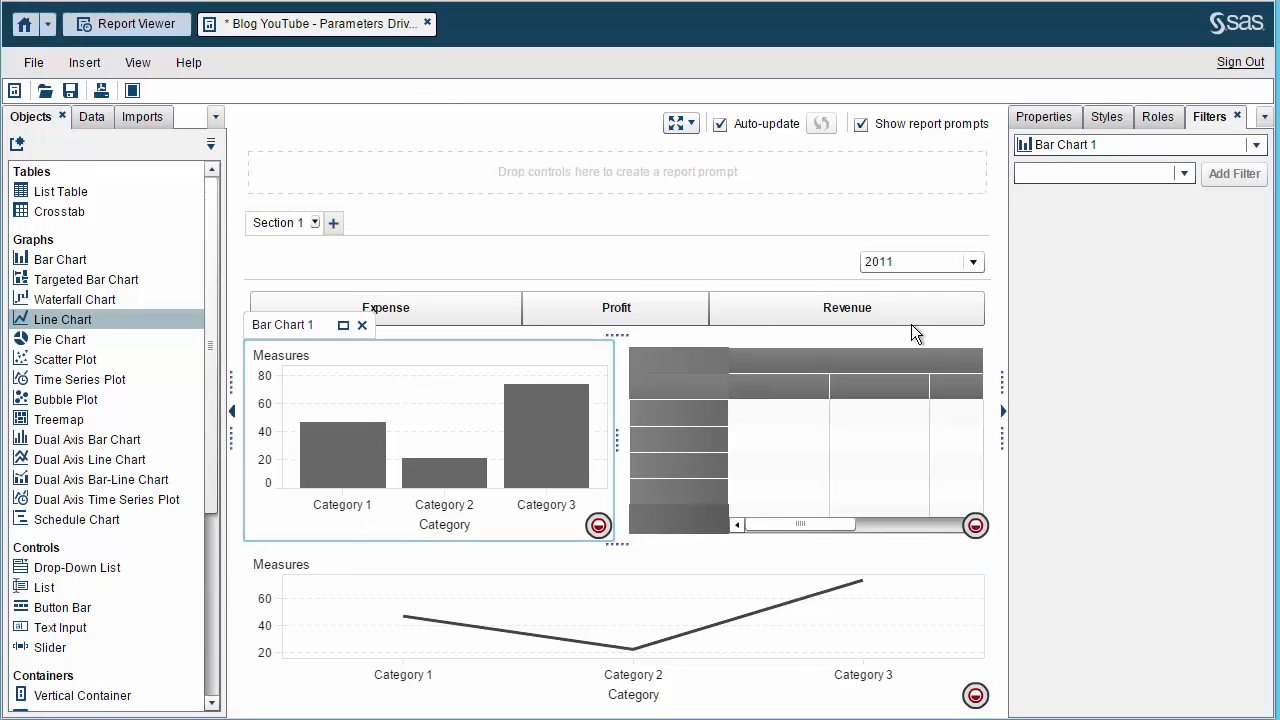
{"action": "left_click", "coordinate": [1155, 119]}
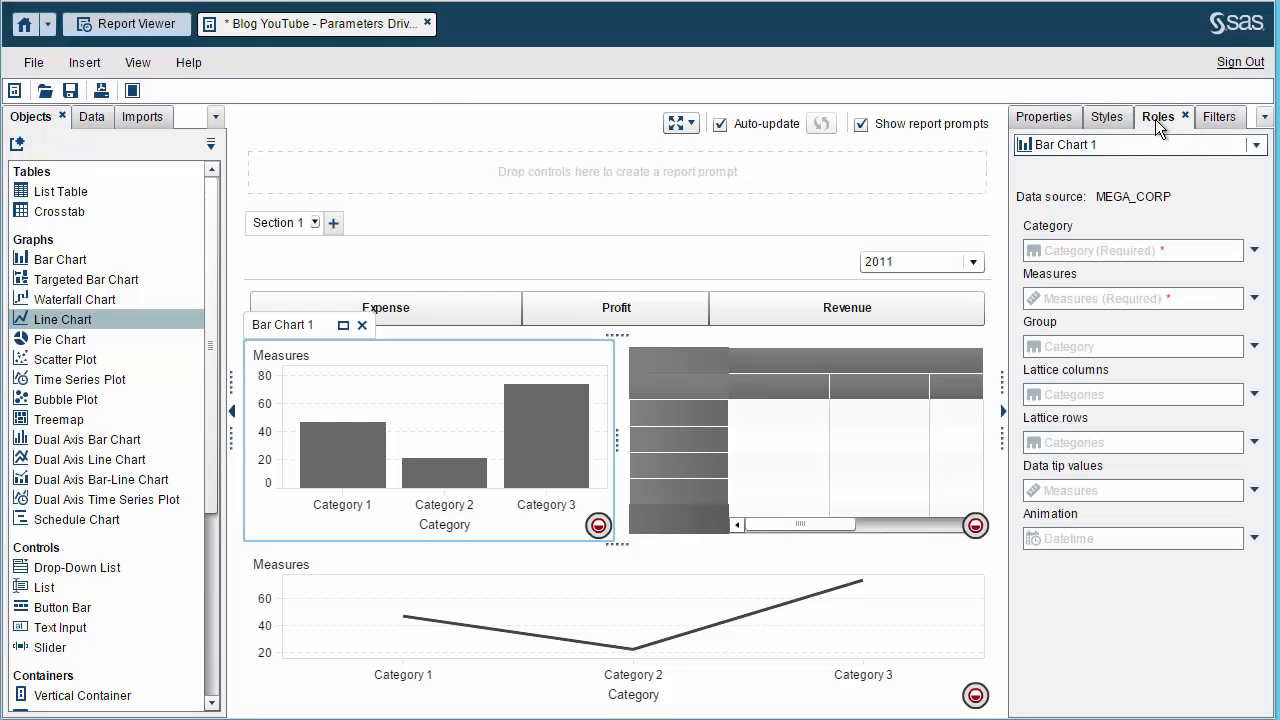
{"action": "left_click", "coordinate": [1254, 252]}
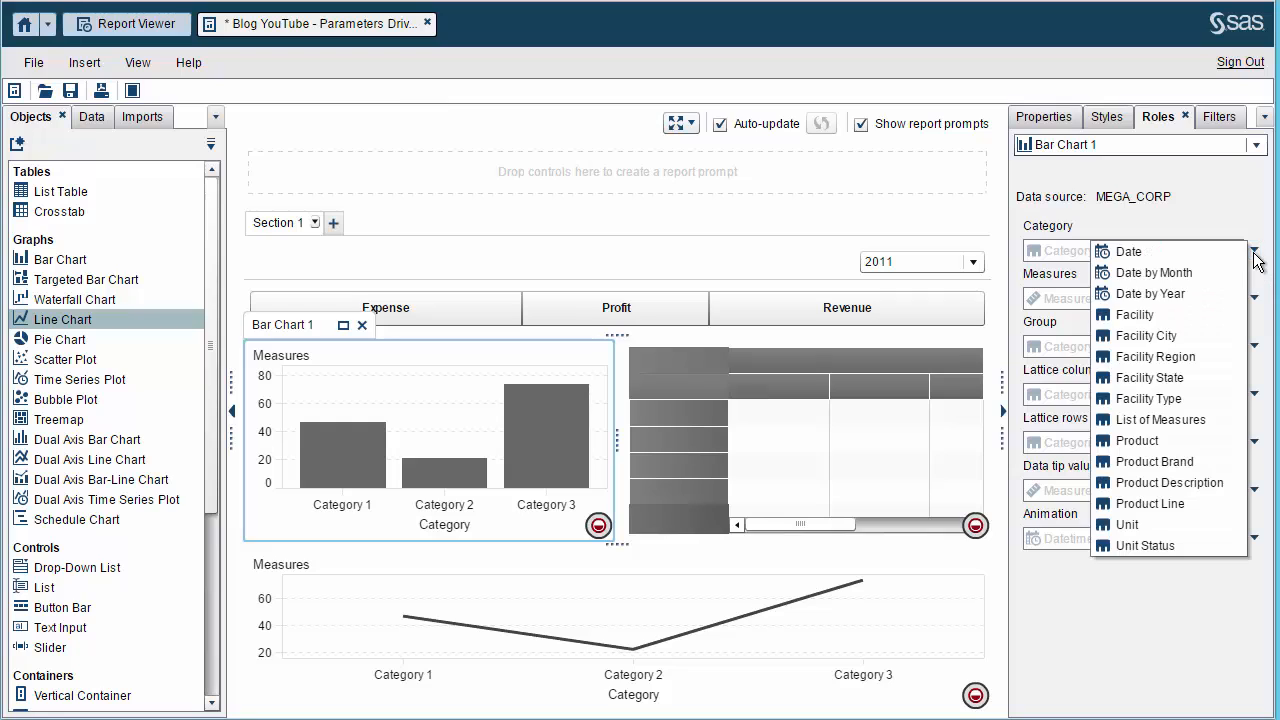
{"action": "left_click", "coordinate": [1150, 505]}
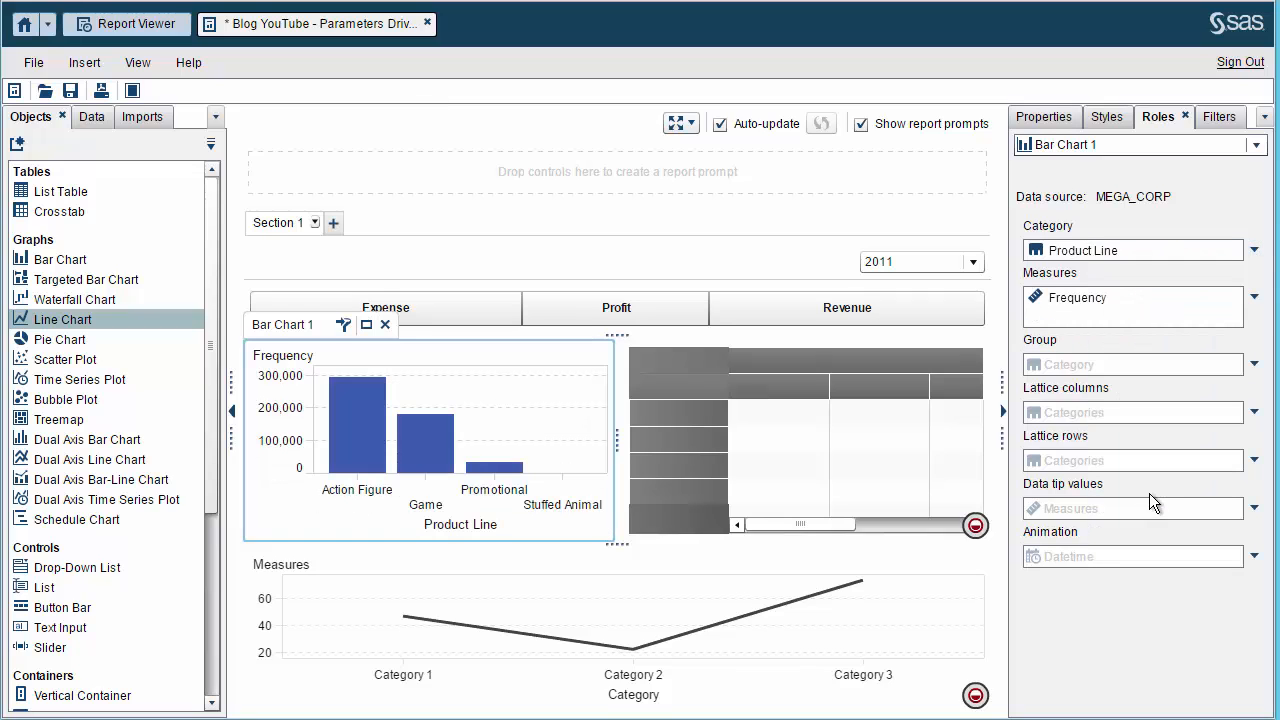
{"action": "right_click", "coordinate": [1143, 299]}
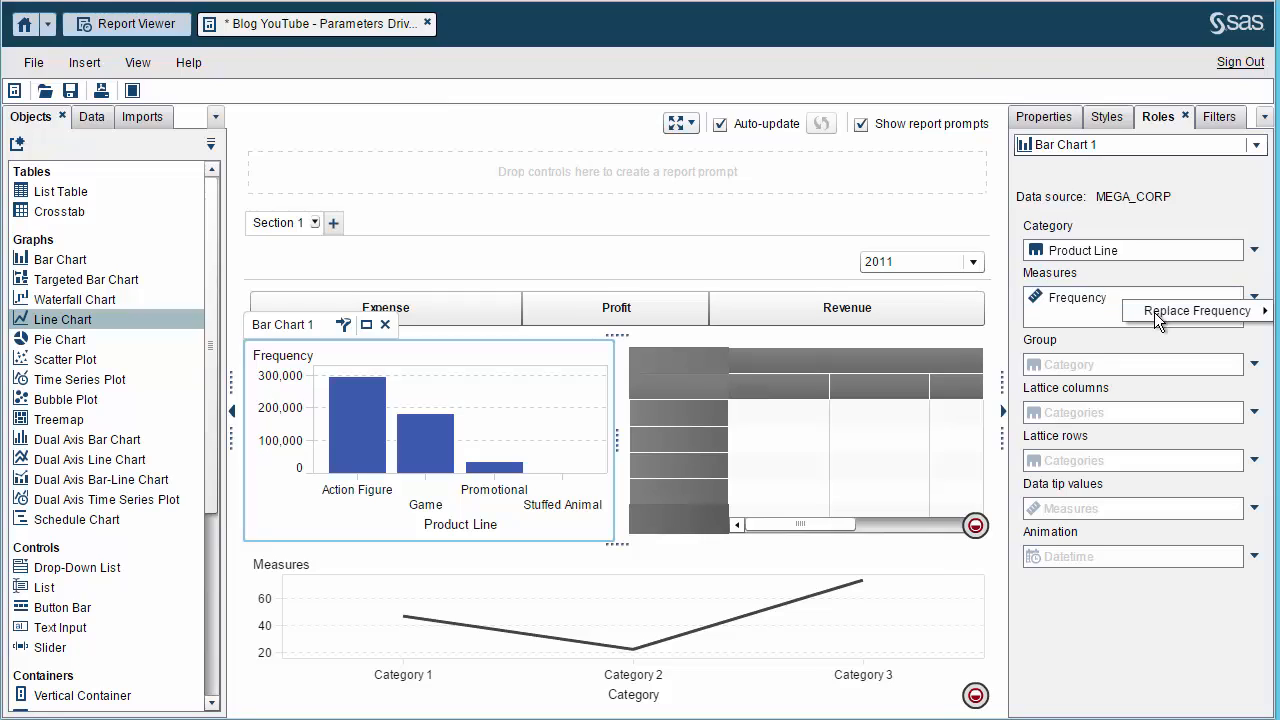
{"action": "mouse_move", "coordinate": [1154, 312]}
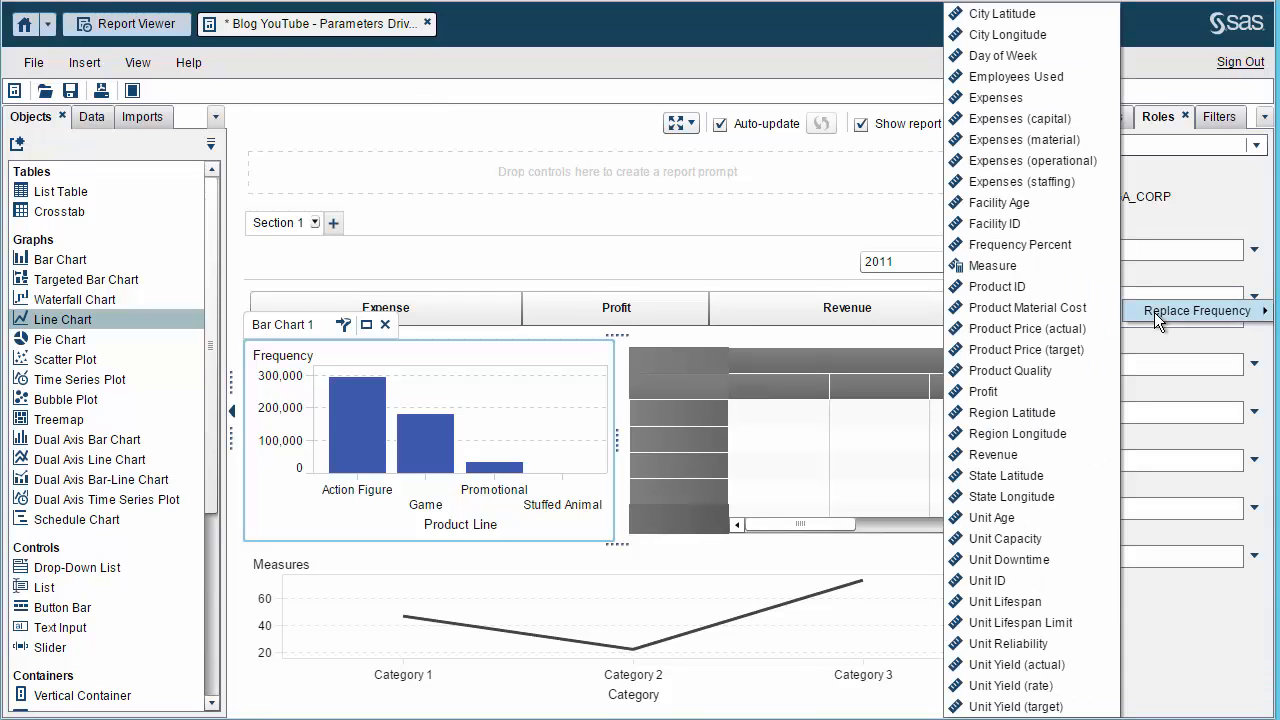
{"action": "left_click", "coordinate": [1001, 266]}
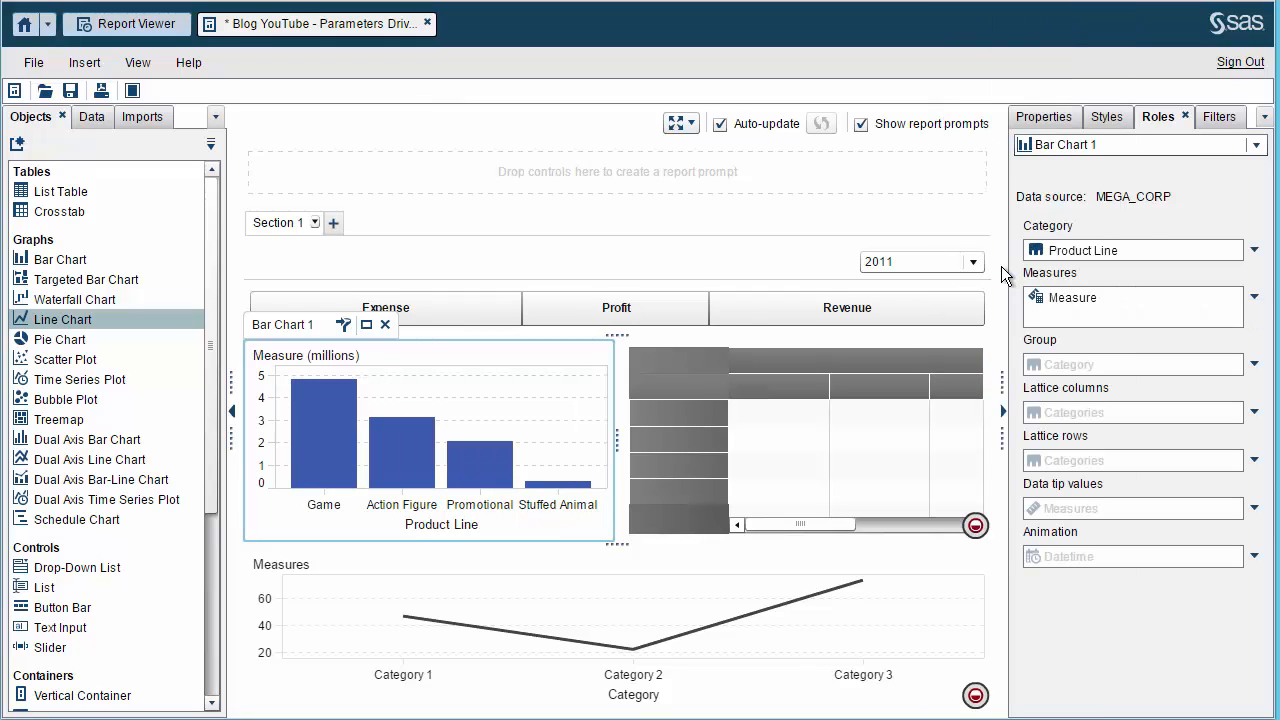
- Assign Product to the crosstab's rows and replace its Frequency measure with Measure
{"action": "left_click", "coordinate": [847, 460]}
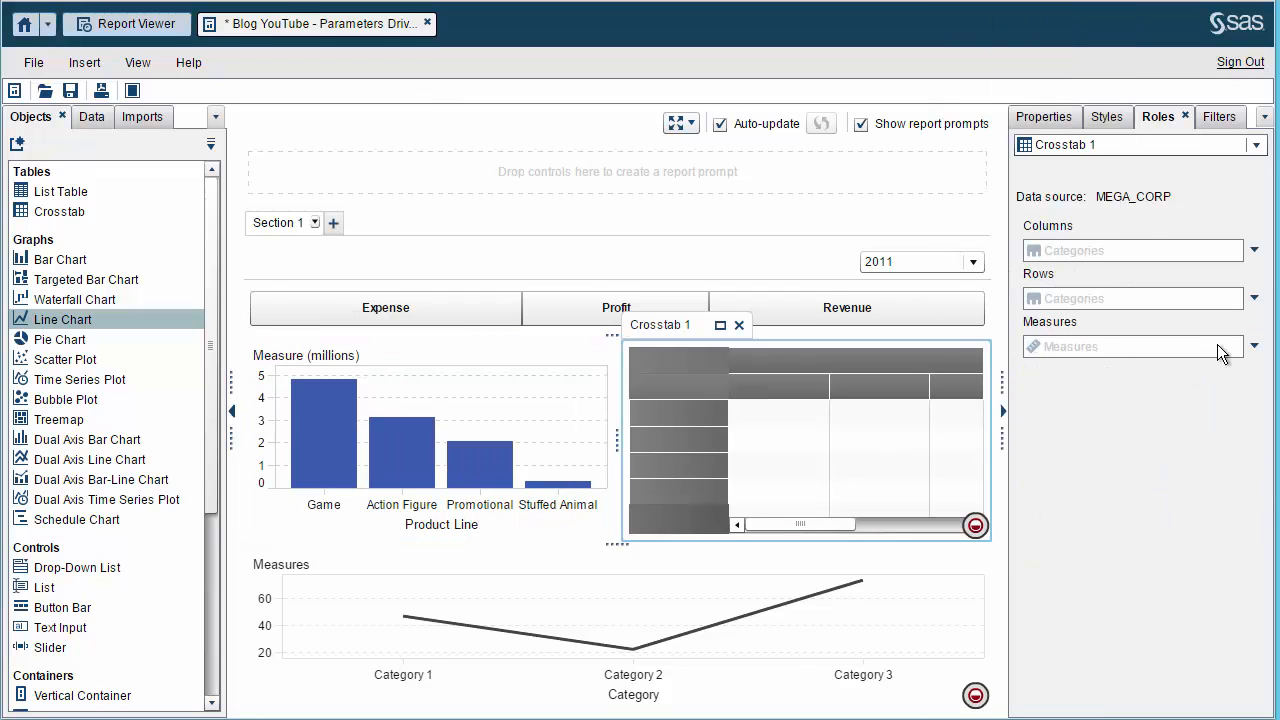
{"action": "left_click", "coordinate": [1255, 299]}
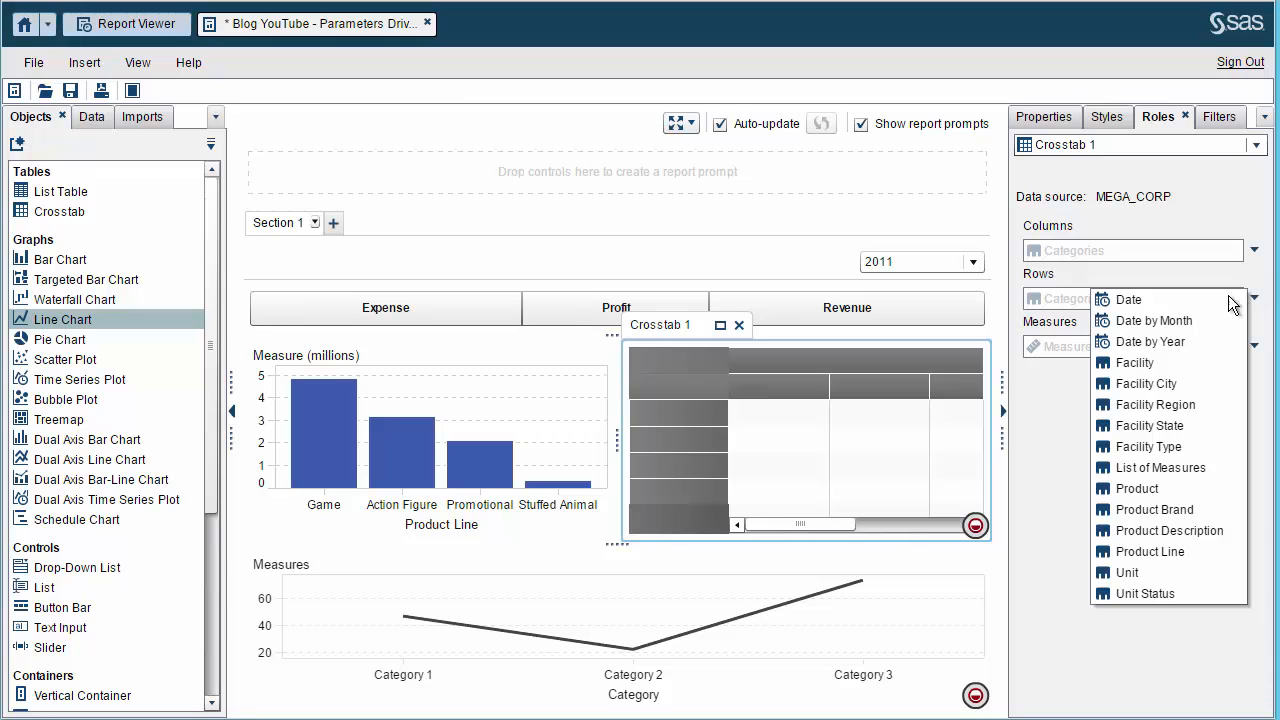
{"action": "left_click", "coordinate": [1143, 494]}
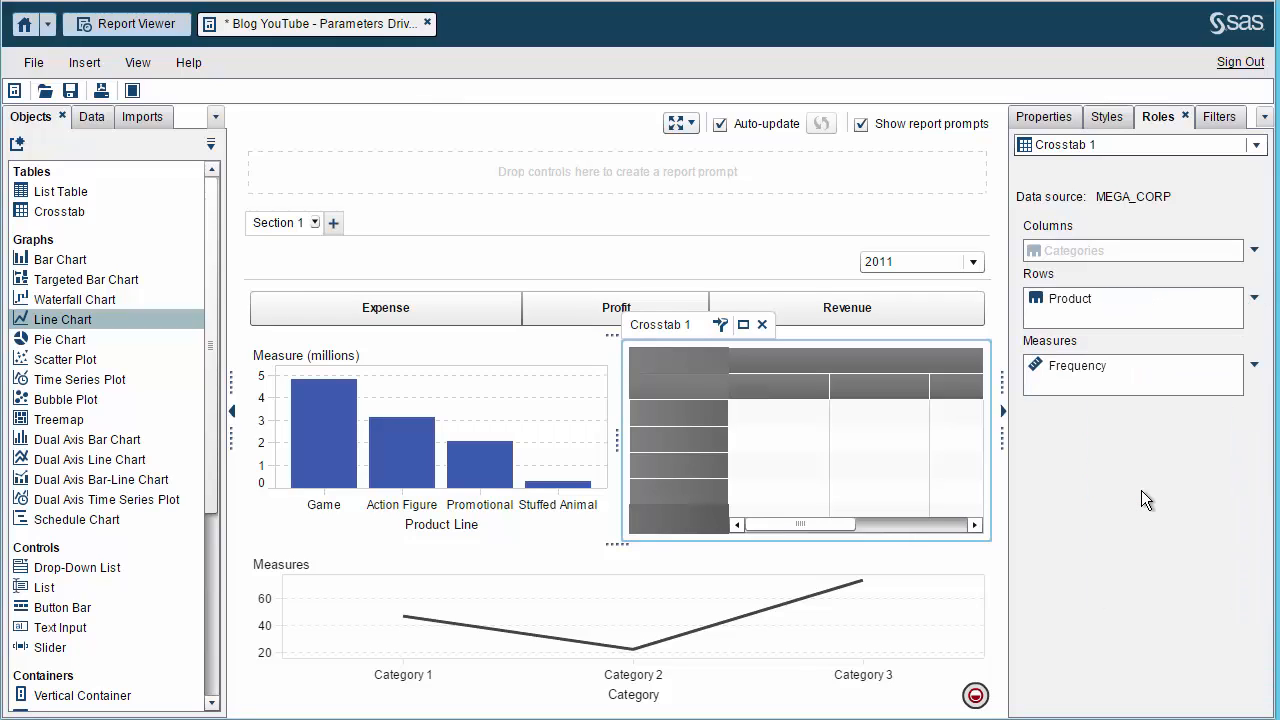
{"action": "right_click", "coordinate": [1089, 364]}
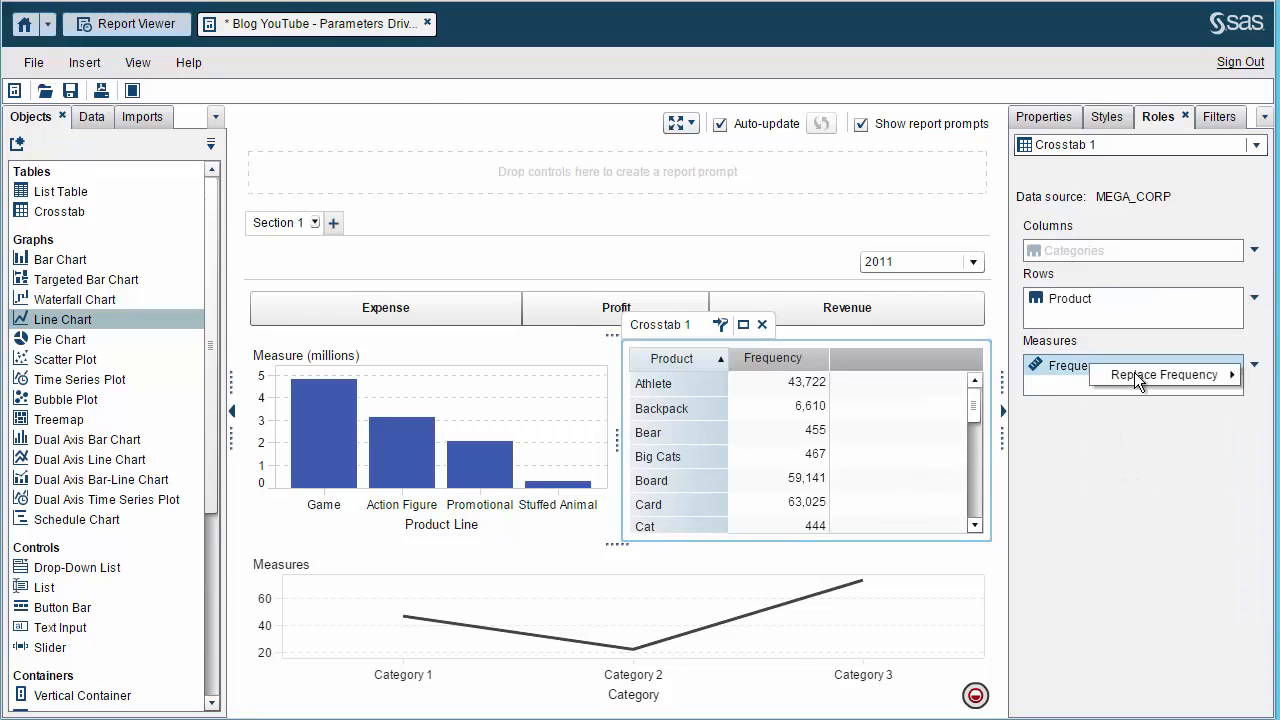
{"action": "mouse_move", "coordinate": [1135, 372]}
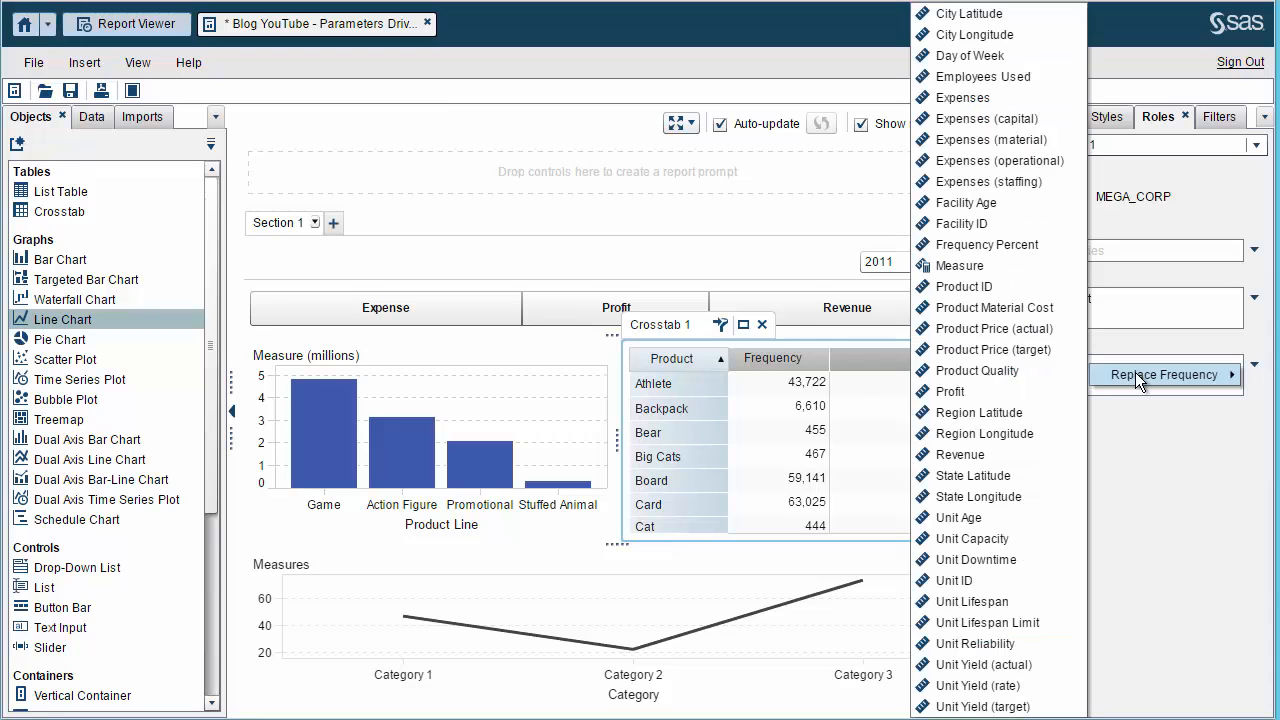
{"action": "left_click", "coordinate": [966, 268]}
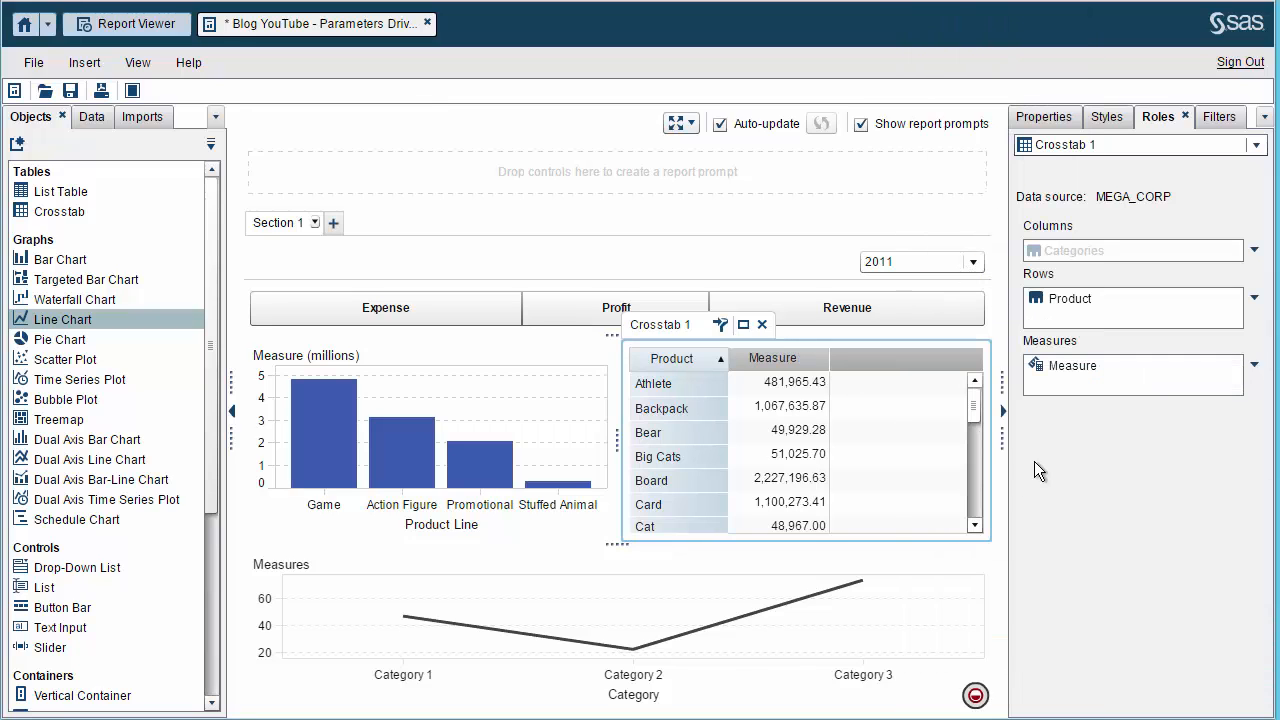
- Assign Date by Month as the line chart's category and replace its Frequency measure with Measure
{"action": "left_click", "coordinate": [896, 645]}
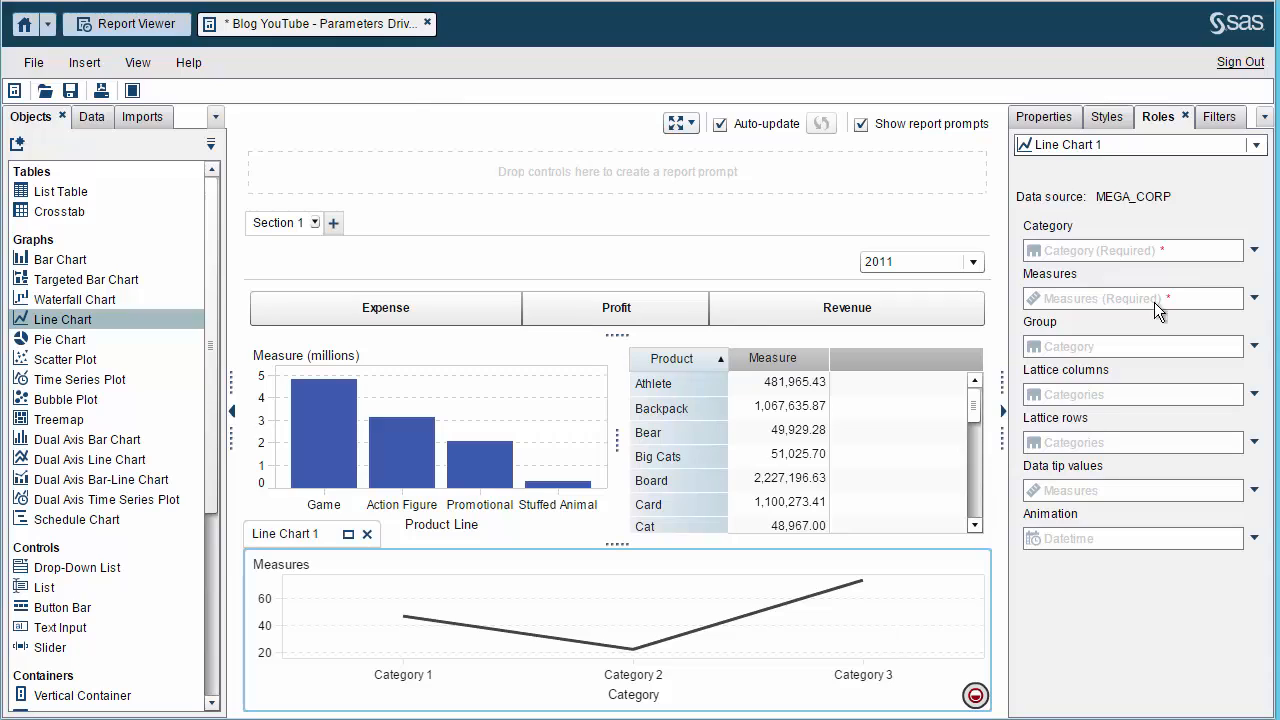
{"action": "left_click", "coordinate": [1254, 250]}
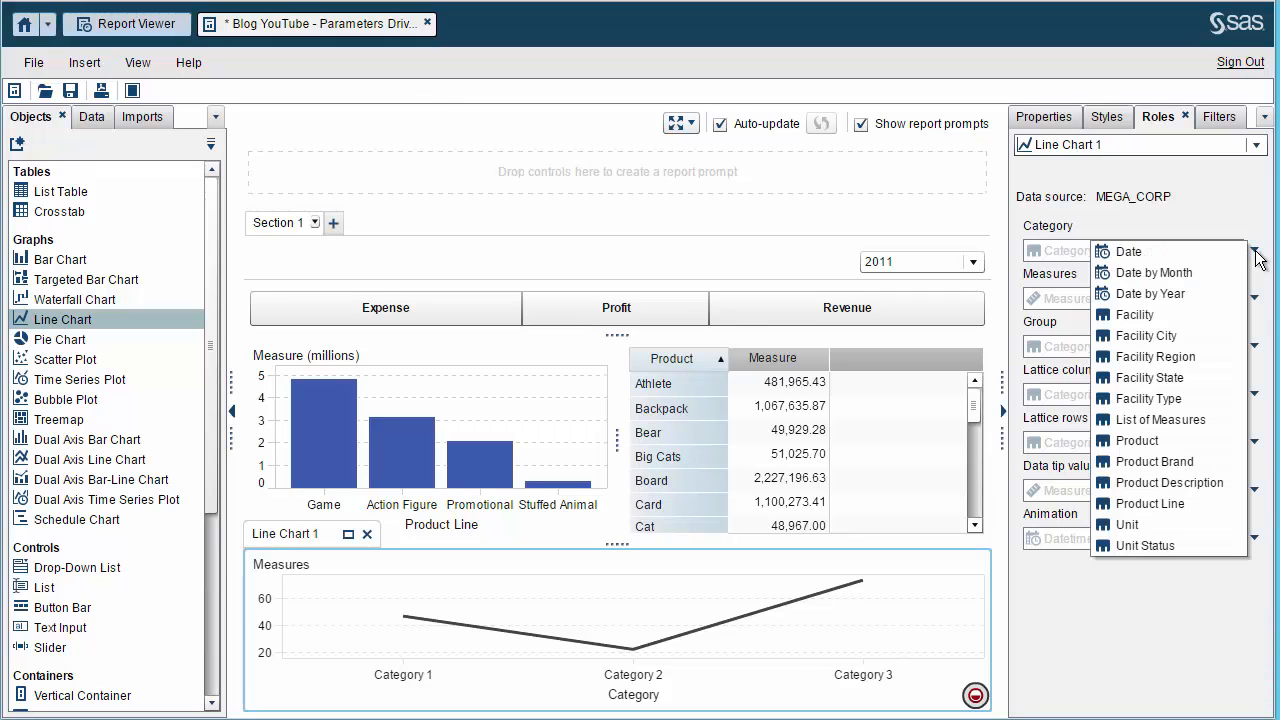
{"action": "left_click", "coordinate": [1163, 272]}
{"action": "right_click", "coordinate": [1066, 306]}
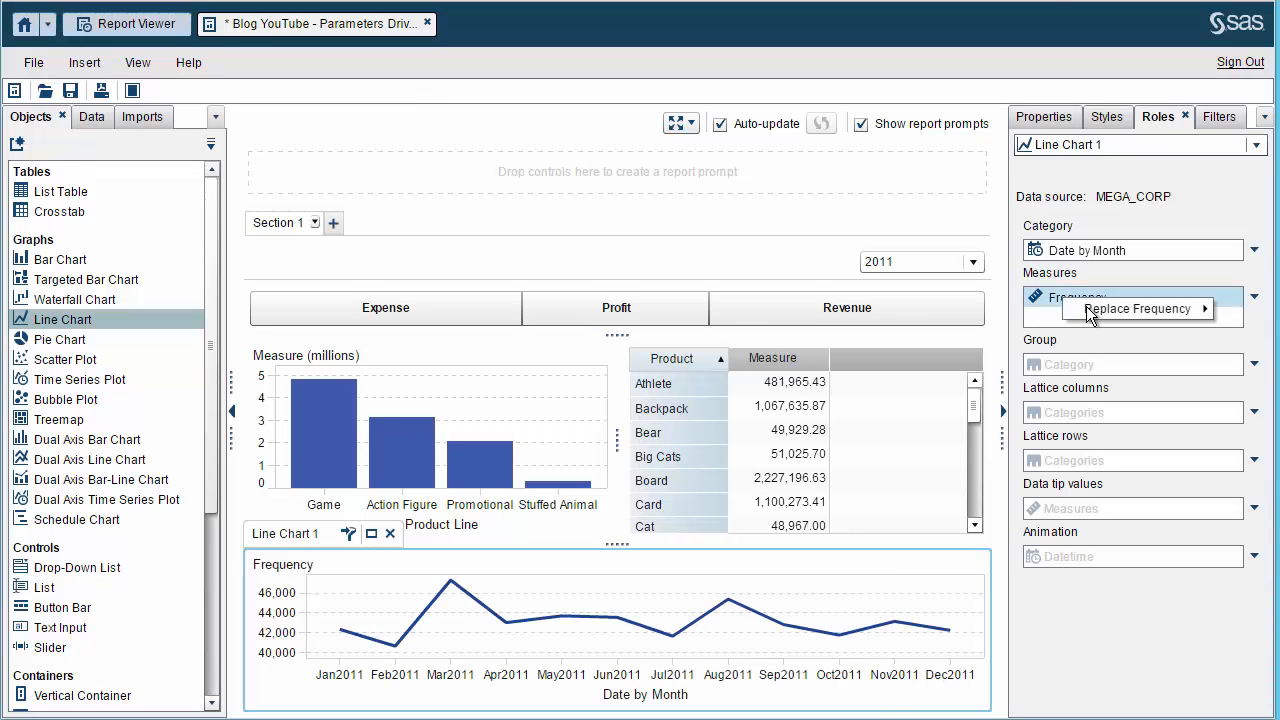
{"action": "mouse_move", "coordinate": [1094, 308]}
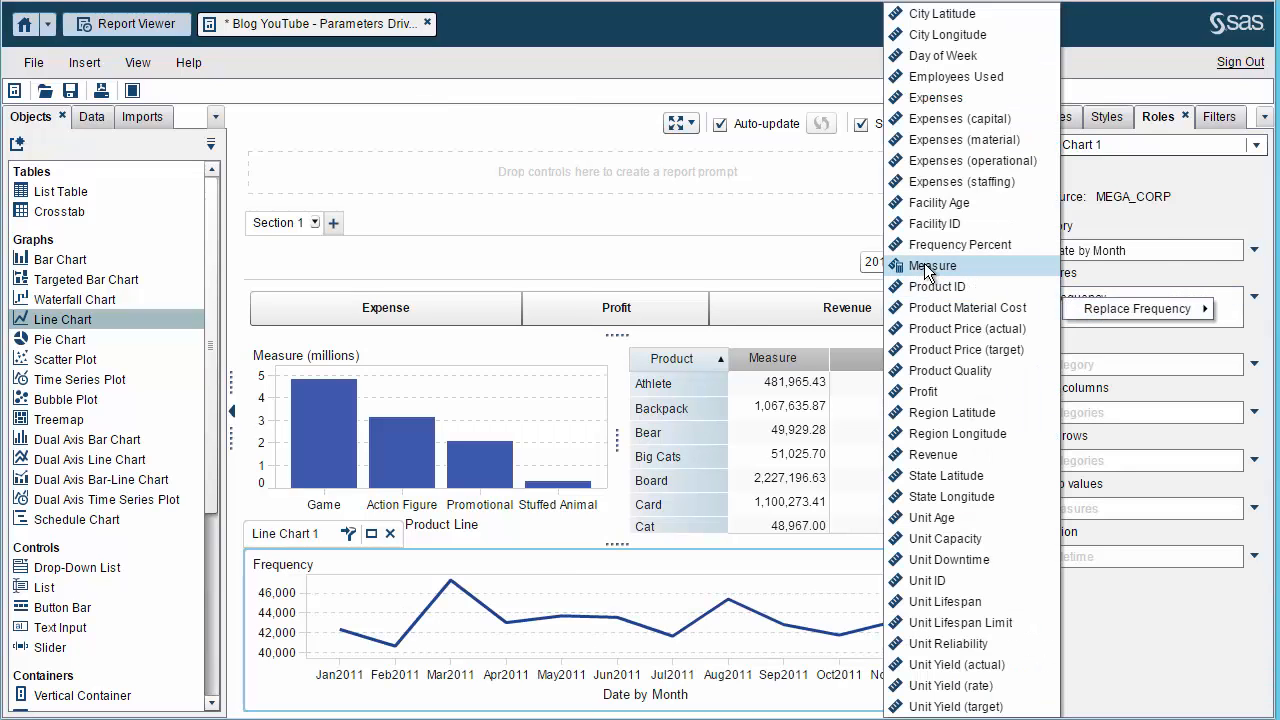
{"action": "left_click", "coordinate": [925, 266]}
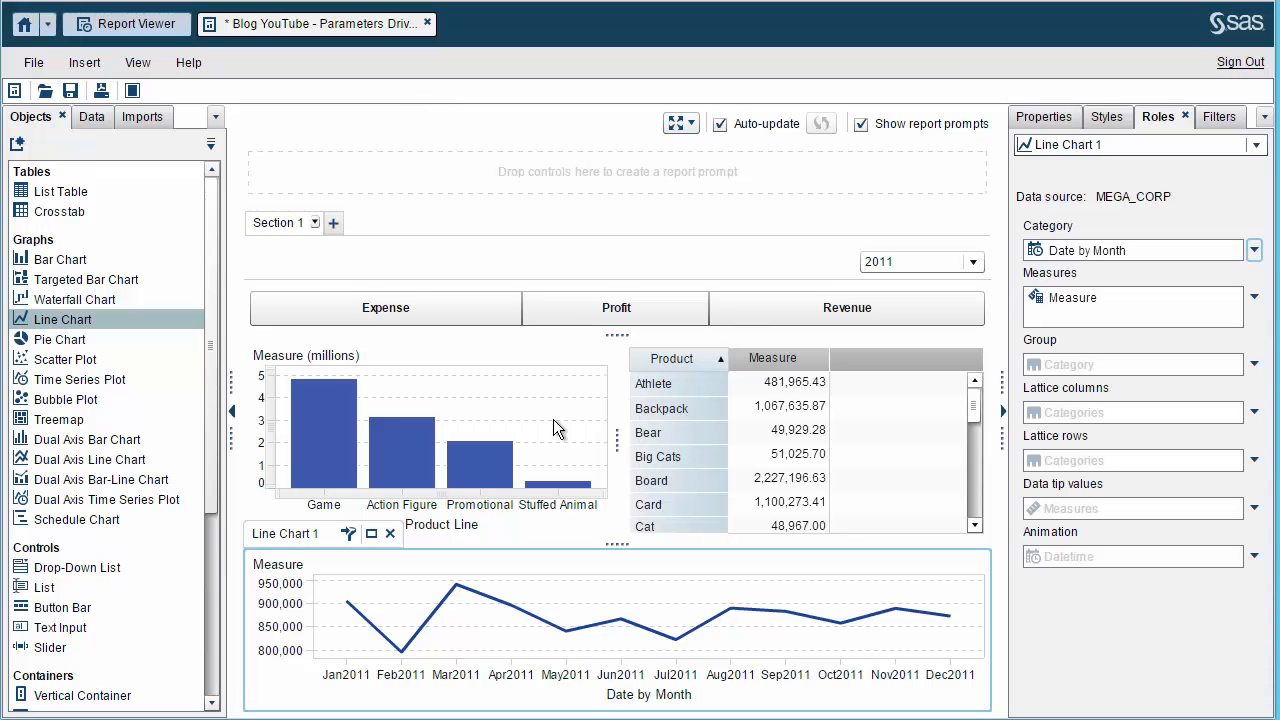
- Test selecting and clearing Expense in the button bar, and make a selection in it required
{"action": "left_click", "coordinate": [448, 309]}
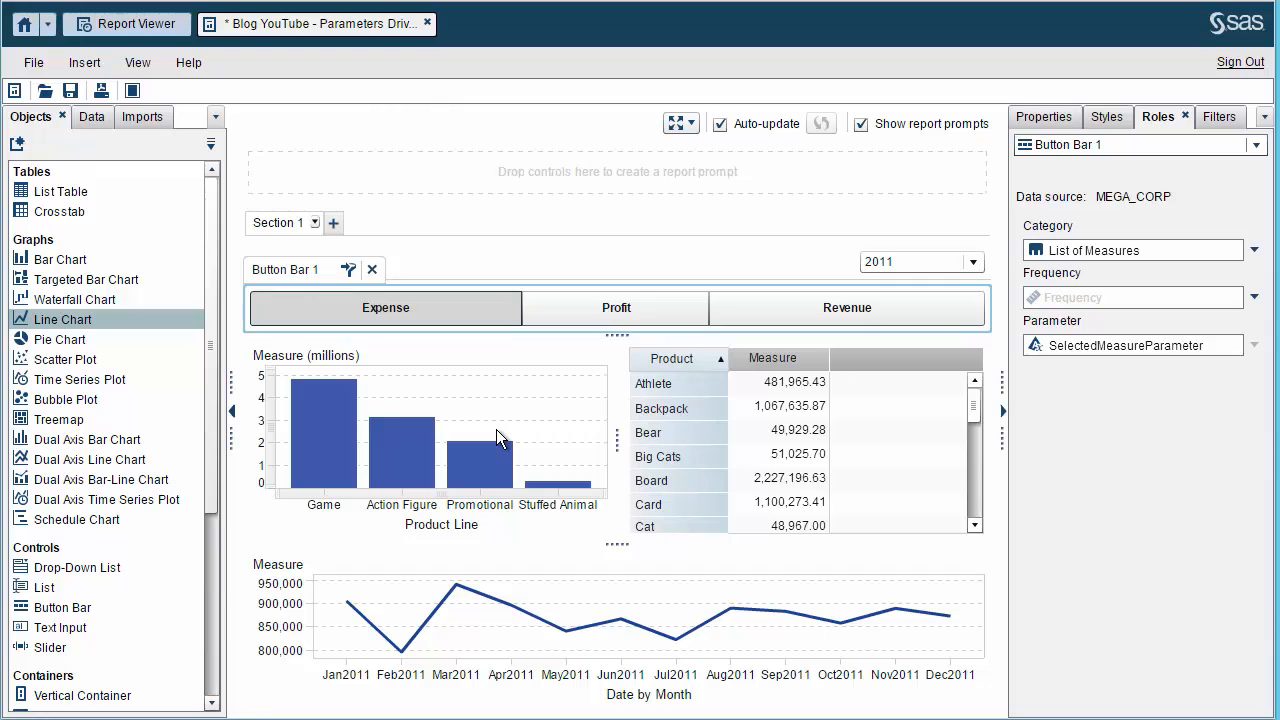
{"action": "left_click", "coordinate": [491, 318]}
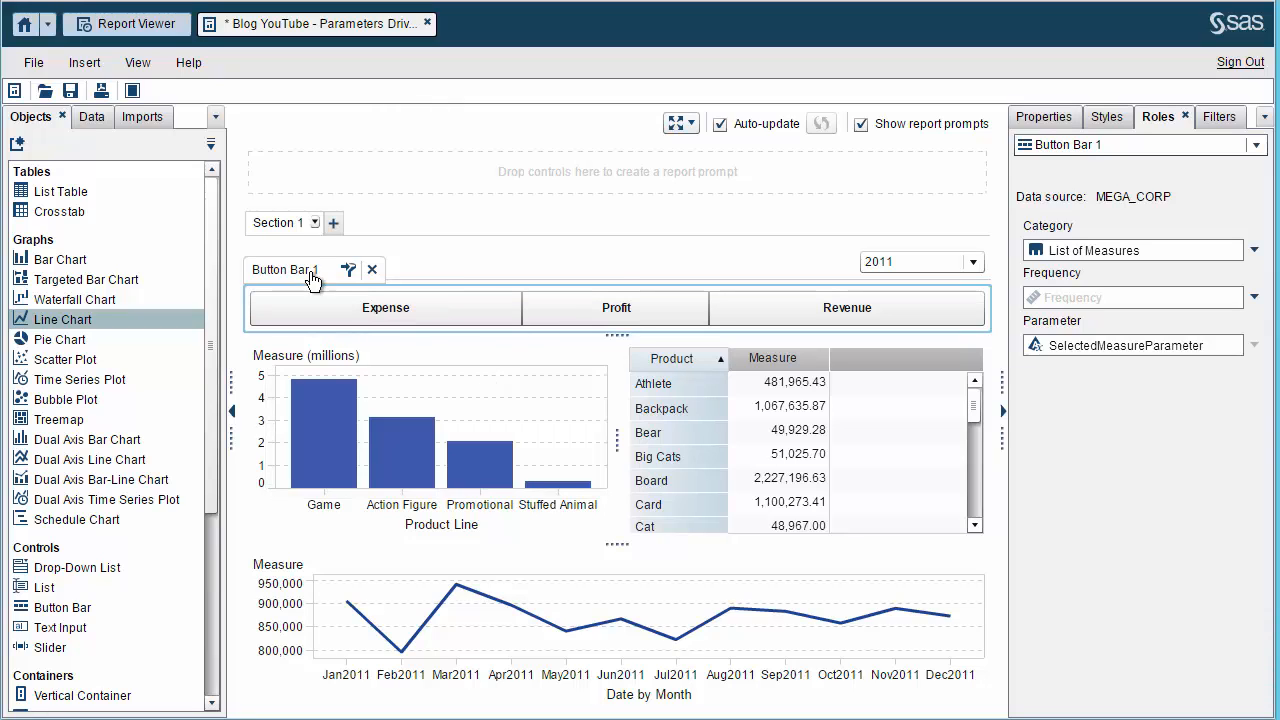
{"action": "left_click", "coordinate": [1050, 118]}
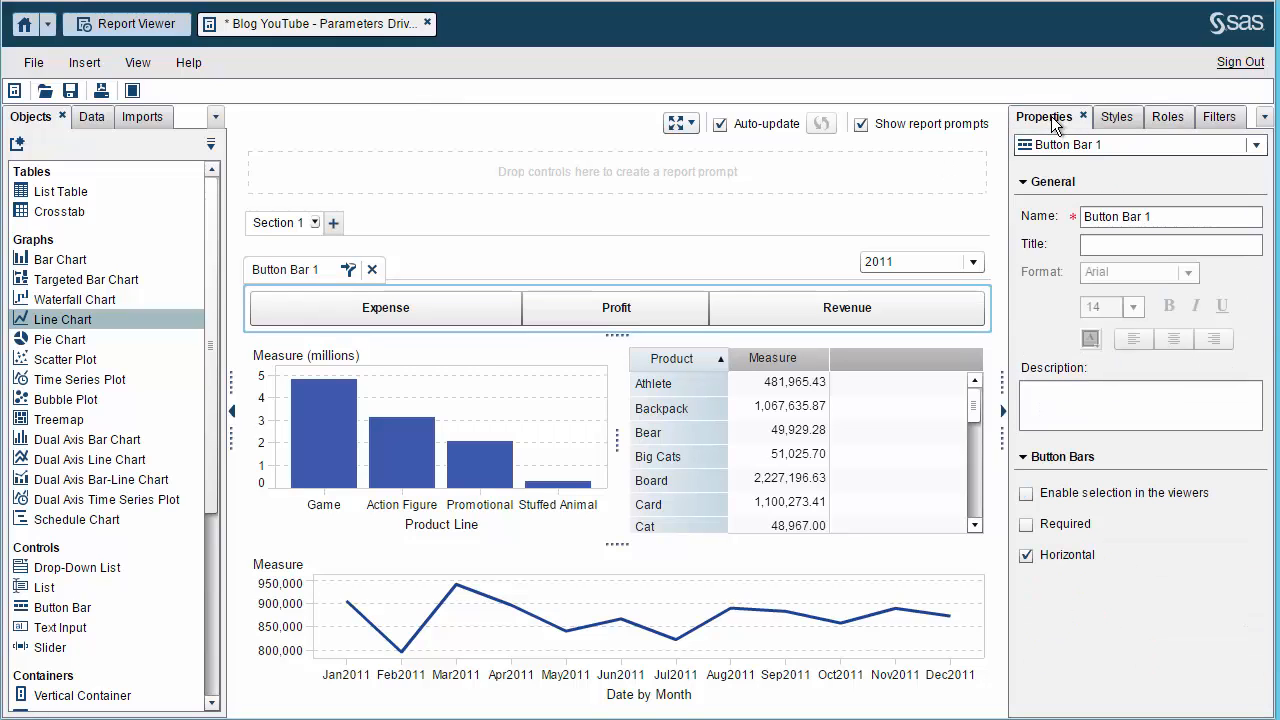
{"action": "left_click", "coordinate": [1027, 524]}
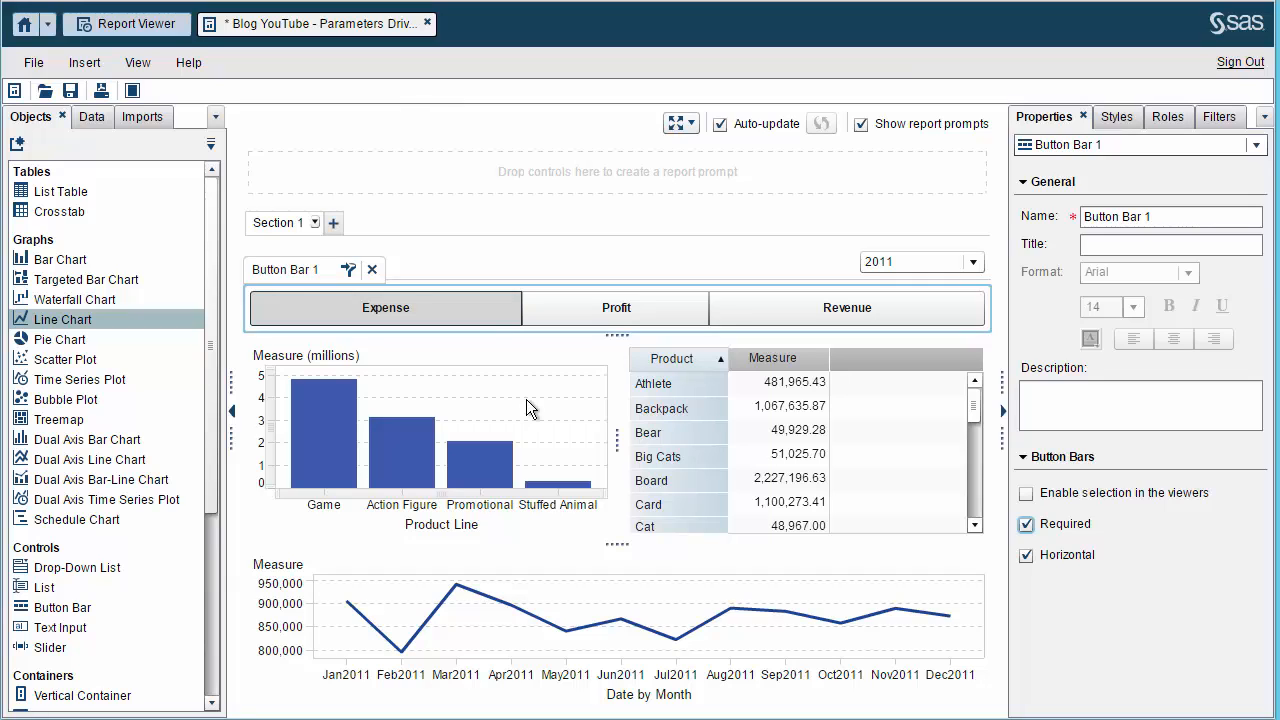
- Create interactions so that the bar chart filters both the crosstab and the line chart, and close the interaction settings
{"action": "left_click", "coordinate": [1265, 117]}
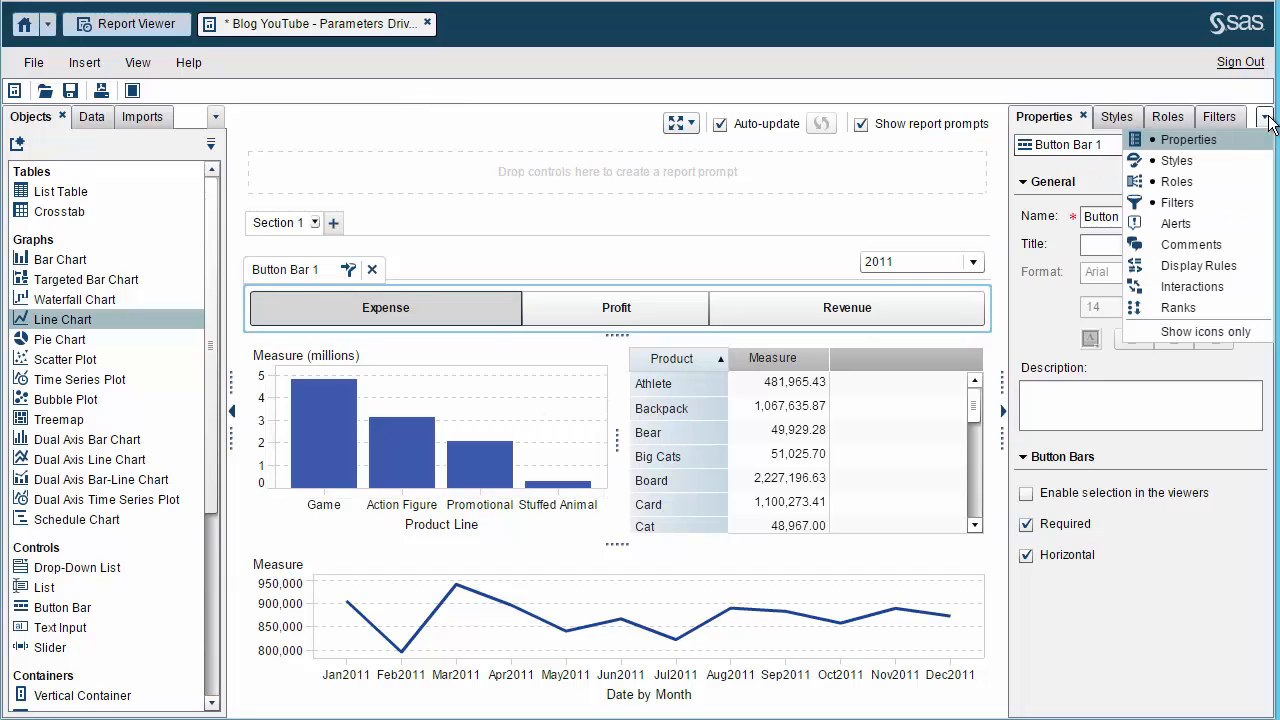
{"action": "left_click", "coordinate": [1172, 288]}
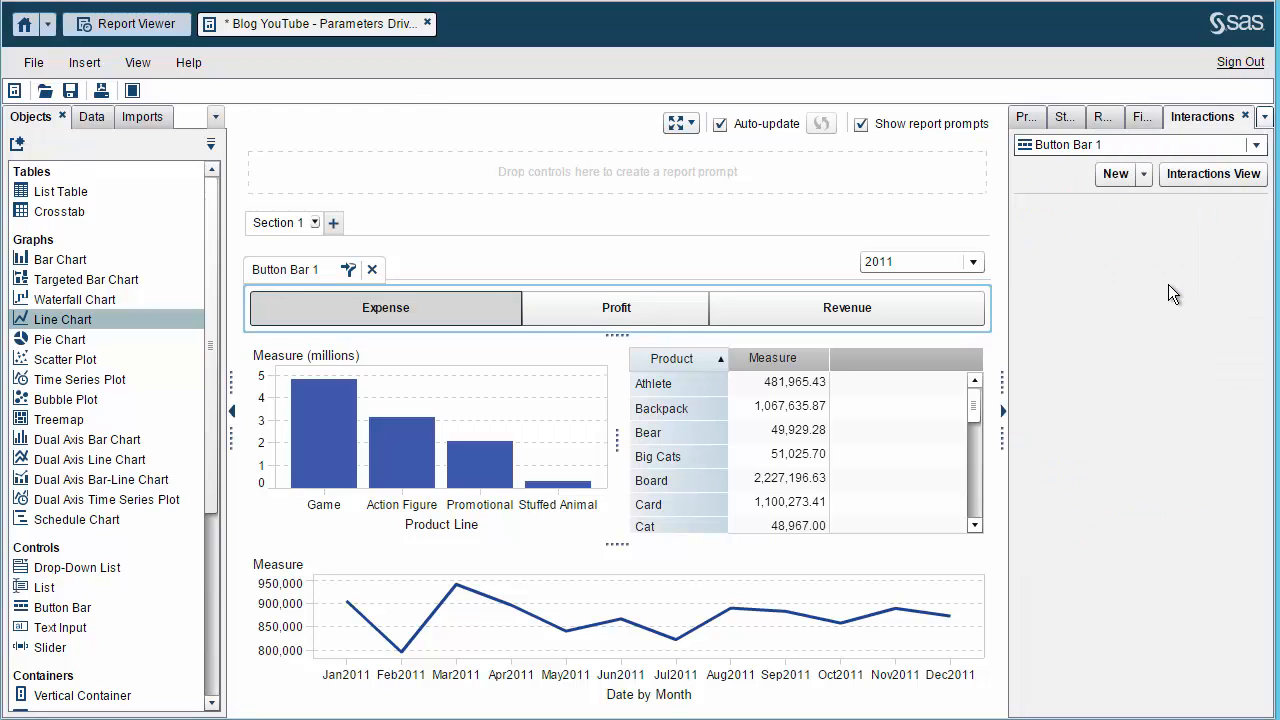
{"action": "left_click", "coordinate": [1208, 171]}
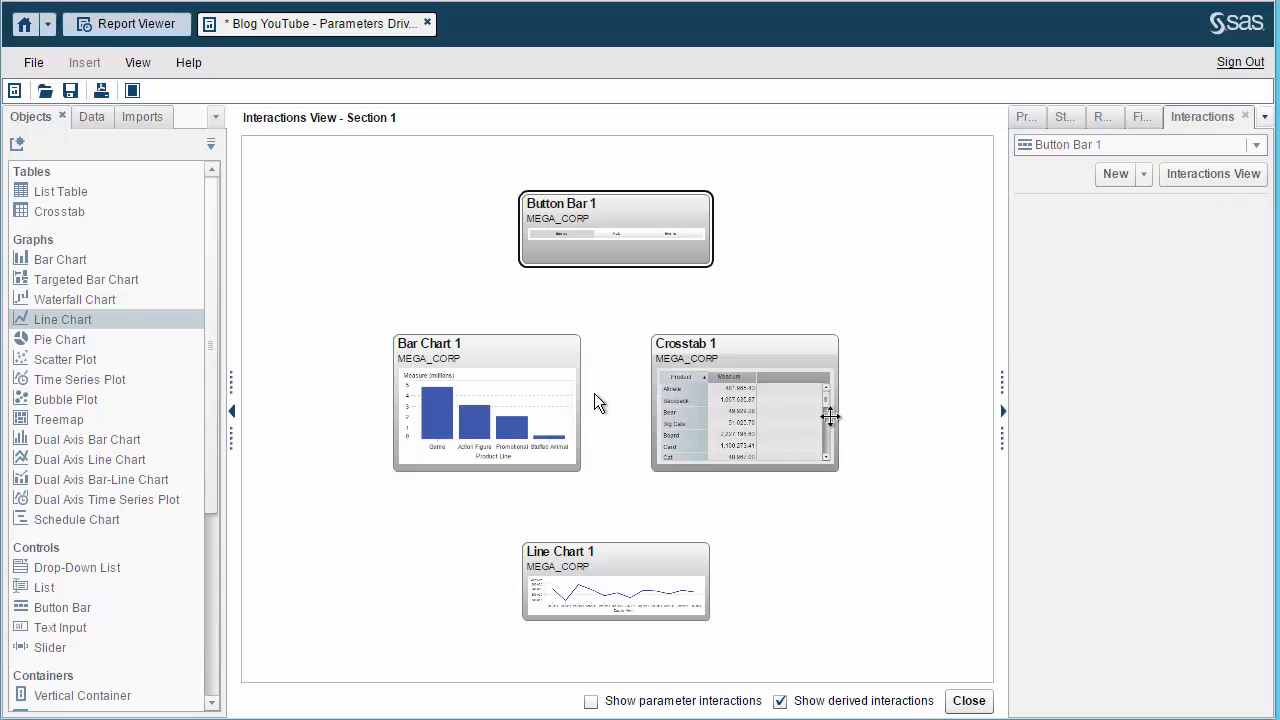
{"action": "left_click", "coordinate": [545, 388]}
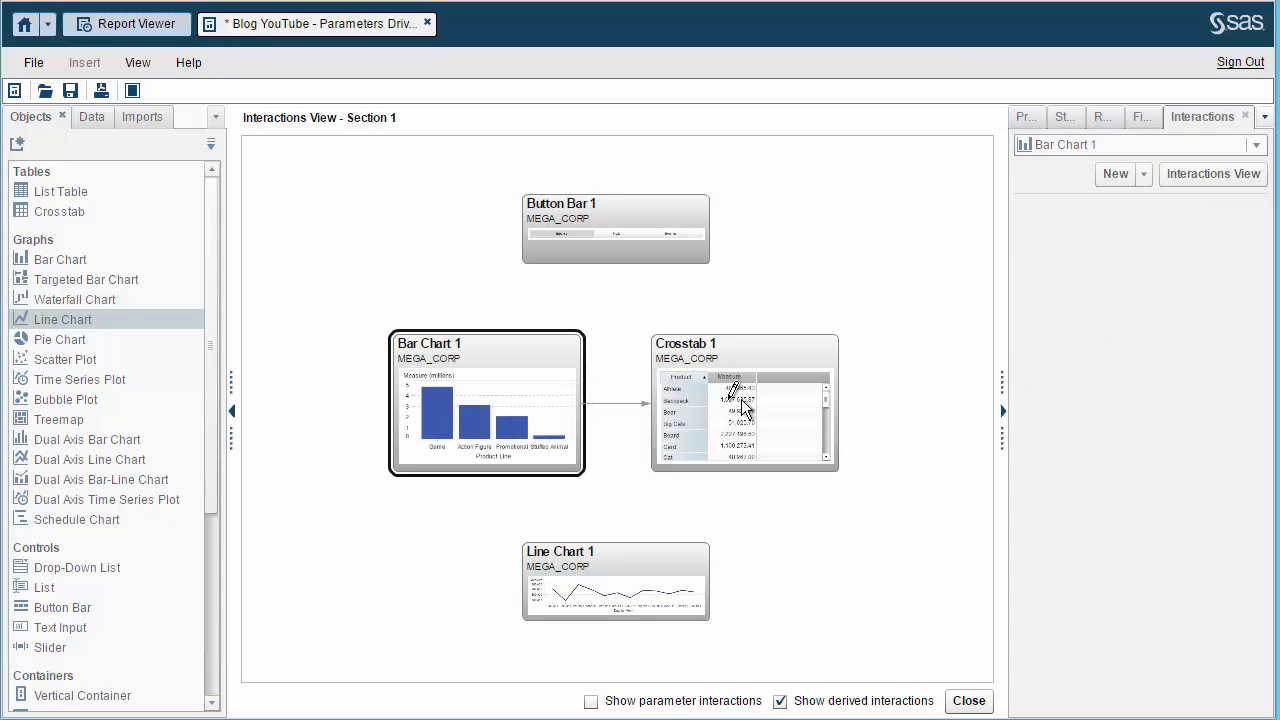
{"action": "left_click_drag", "start_coordinate": [742, 398], "coordinate": [744, 400]}
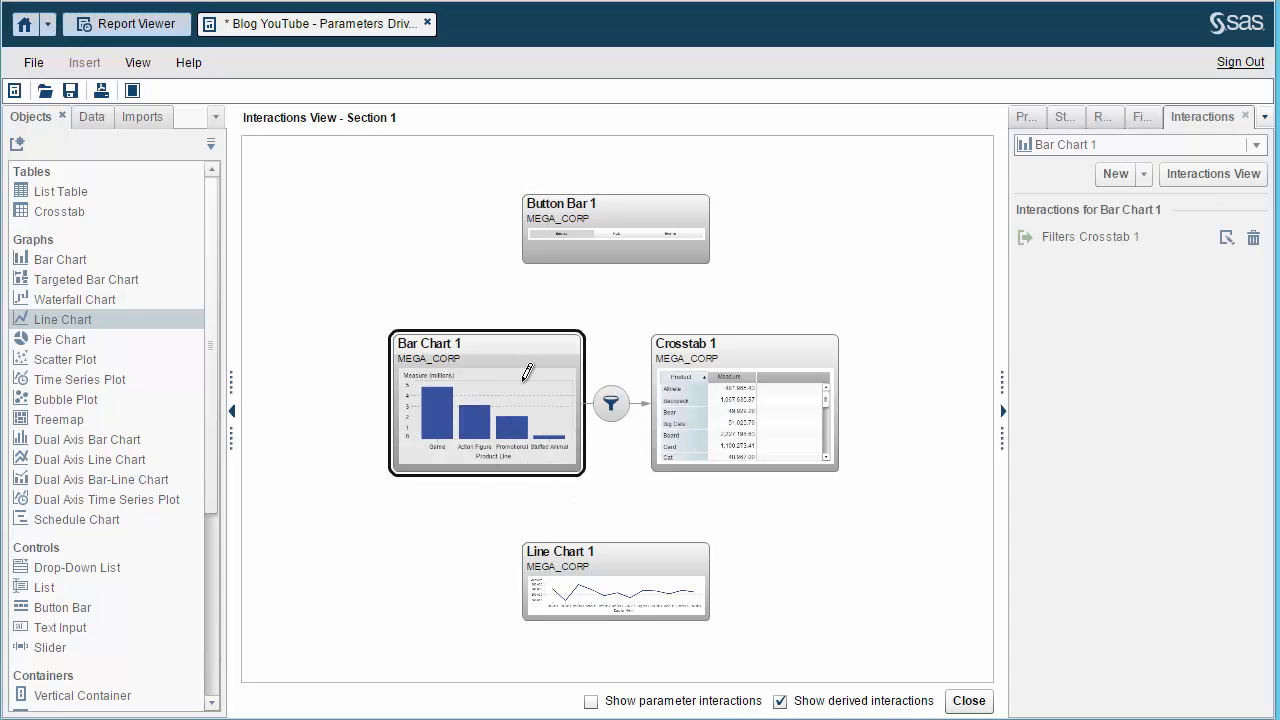
{"action": "left_click_drag", "start_coordinate": [527, 372], "coordinate": [645, 560]}
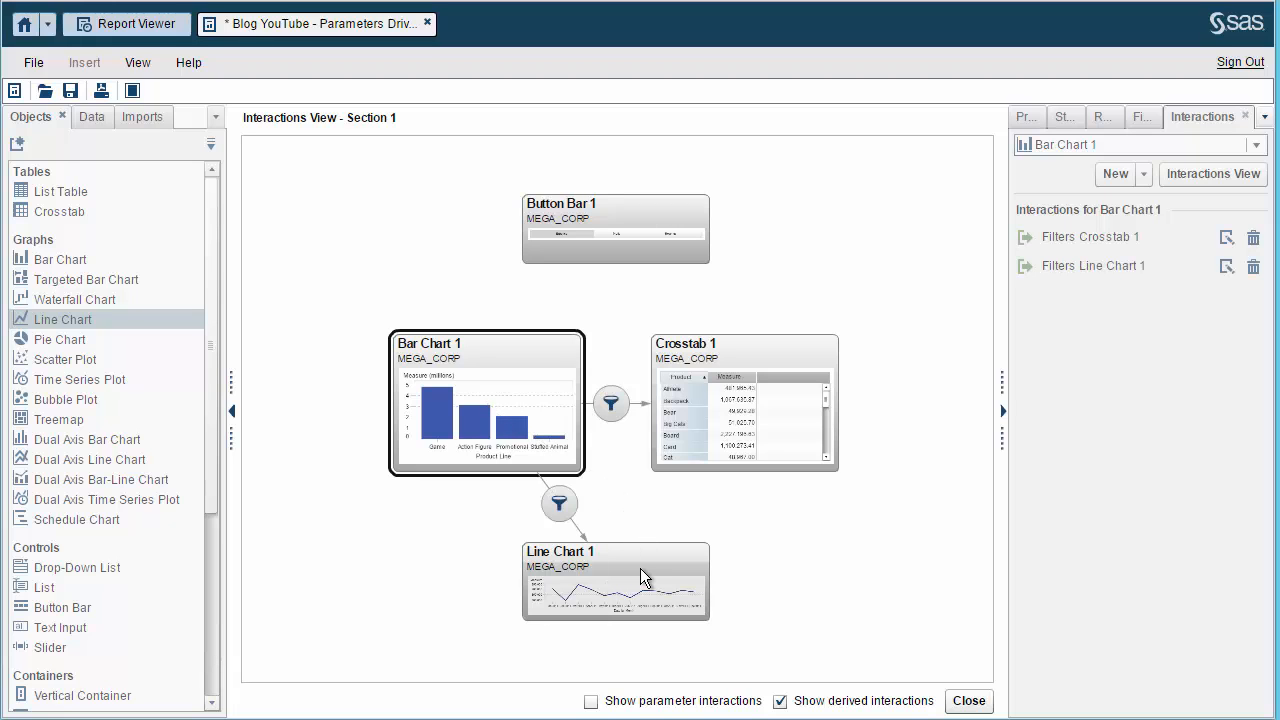
{"action": "left_click", "coordinate": [976, 707]}
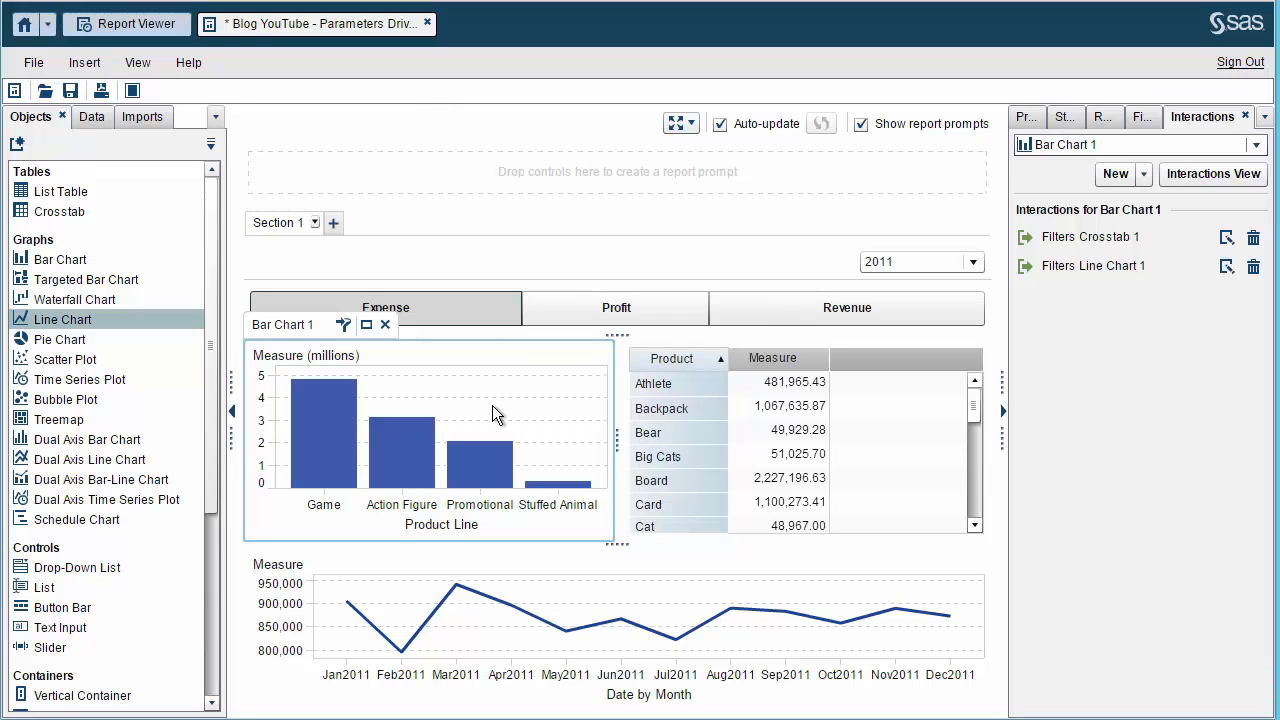
{"action": "left_click", "coordinate": [488, 307]}
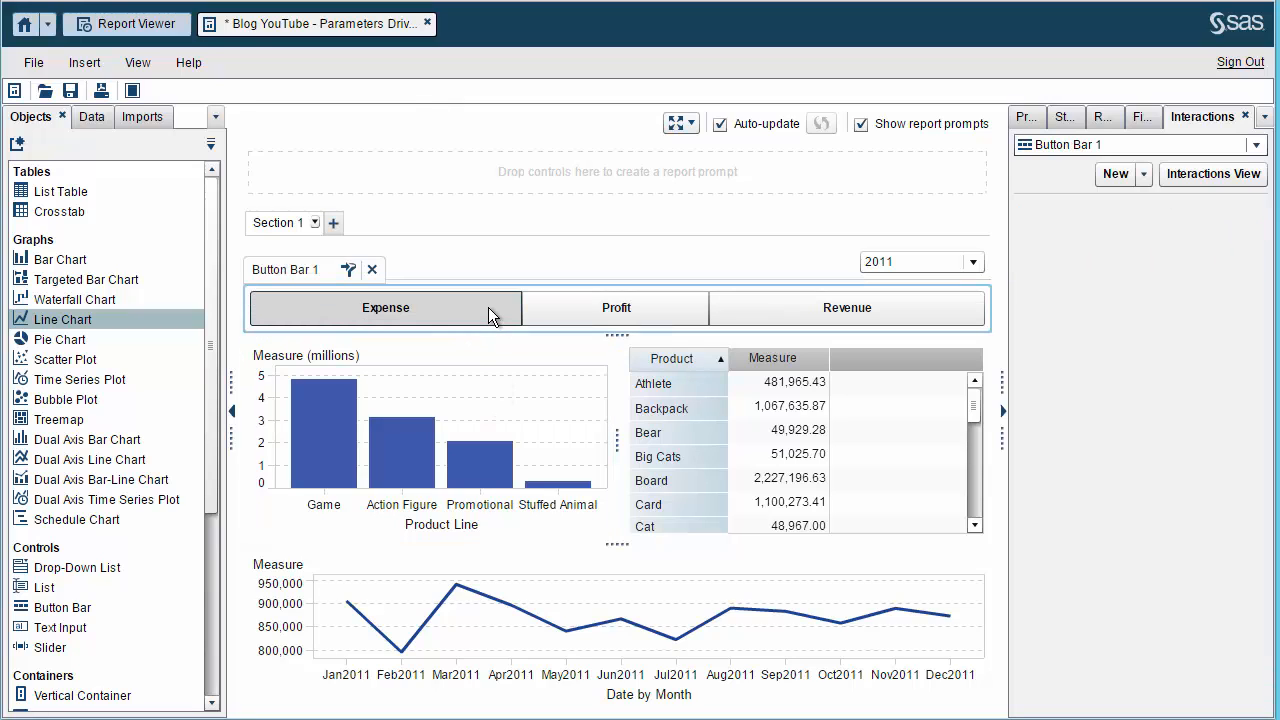
{"action": "left_click", "coordinate": [1246, 116]}
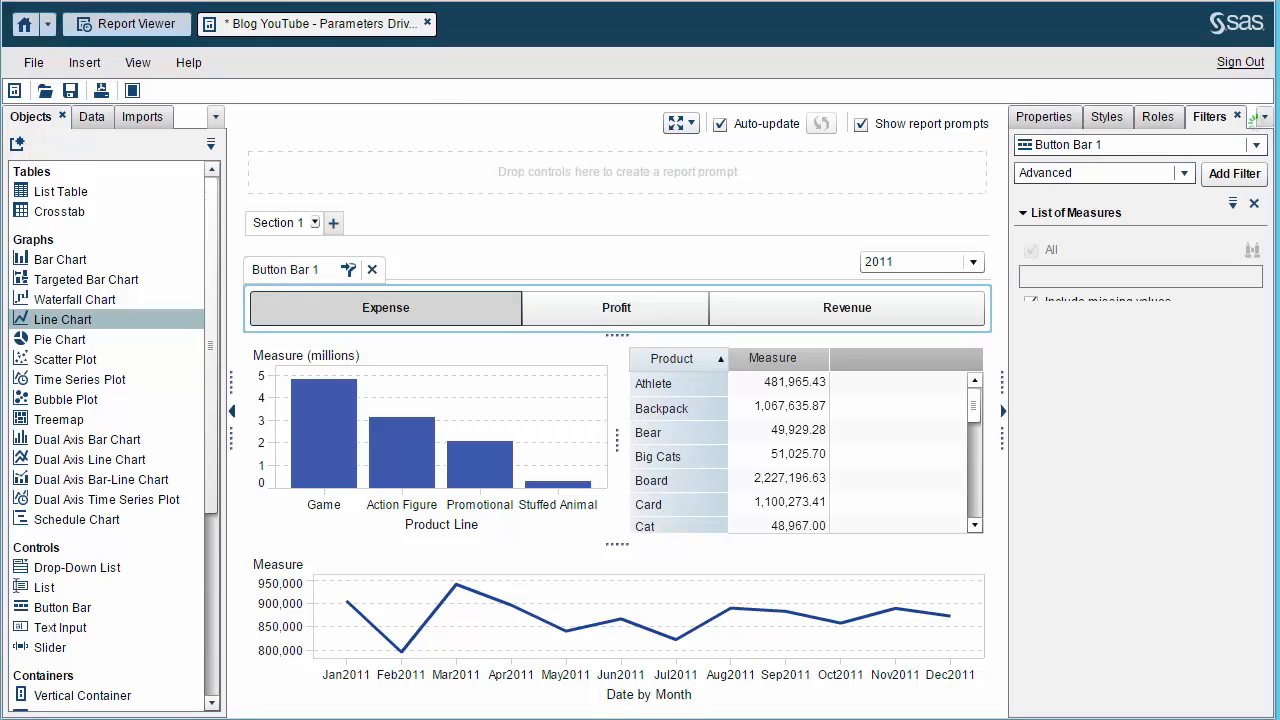
- Style the button bar with a slate-blue (#3d5870) selection background, orange selected text and font size 14
{"action": "left_click", "coordinate": [1106, 118]}
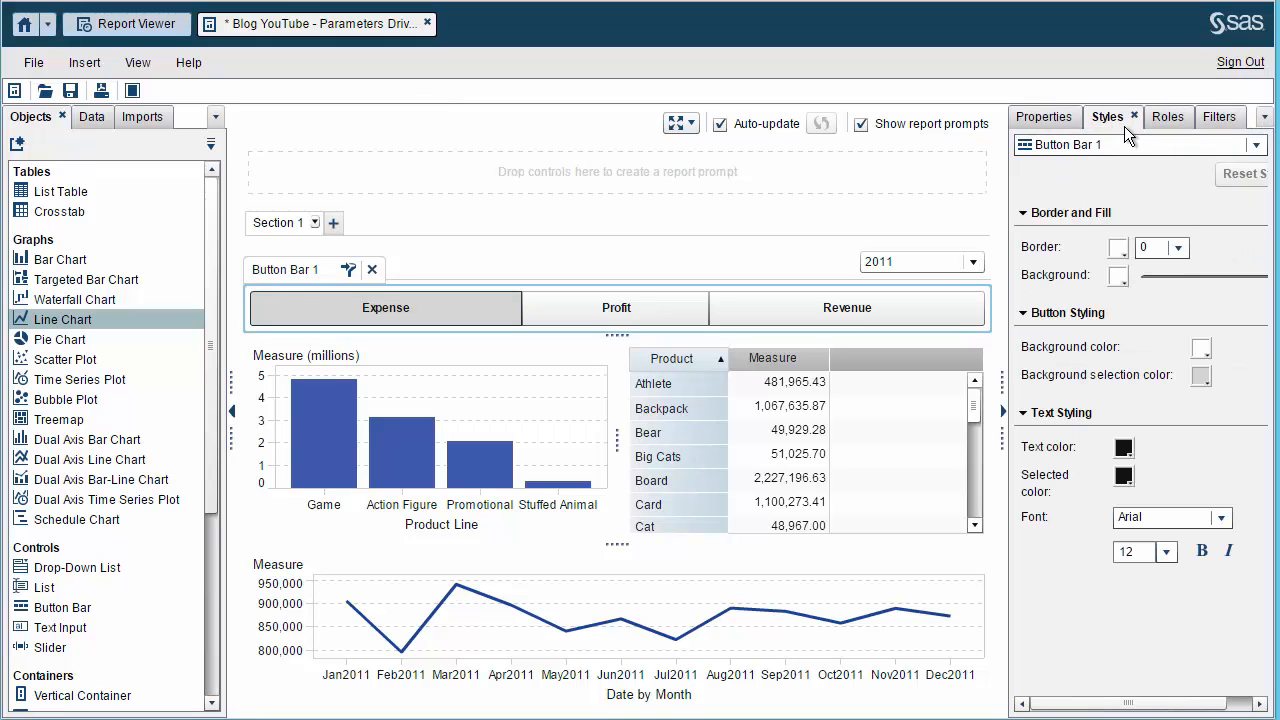
{"action": "left_click", "coordinate": [1201, 376]}
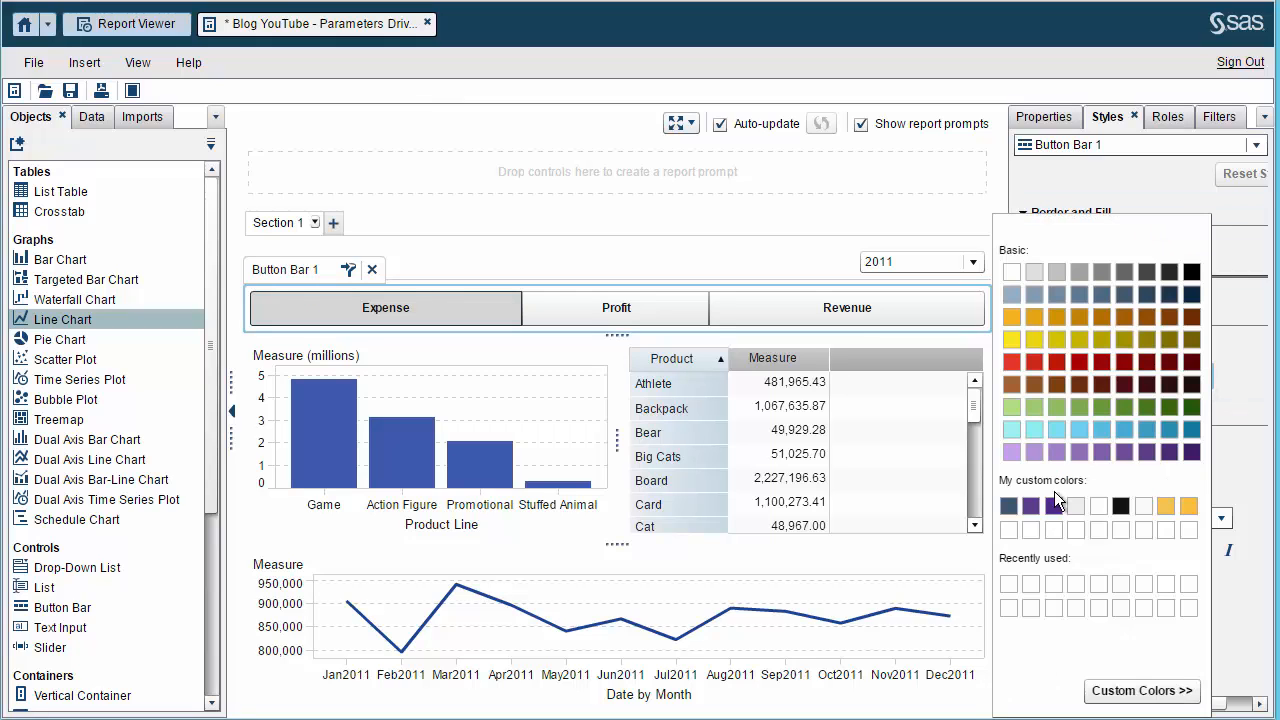
{"action": "left_click", "coordinate": [1008, 507]}
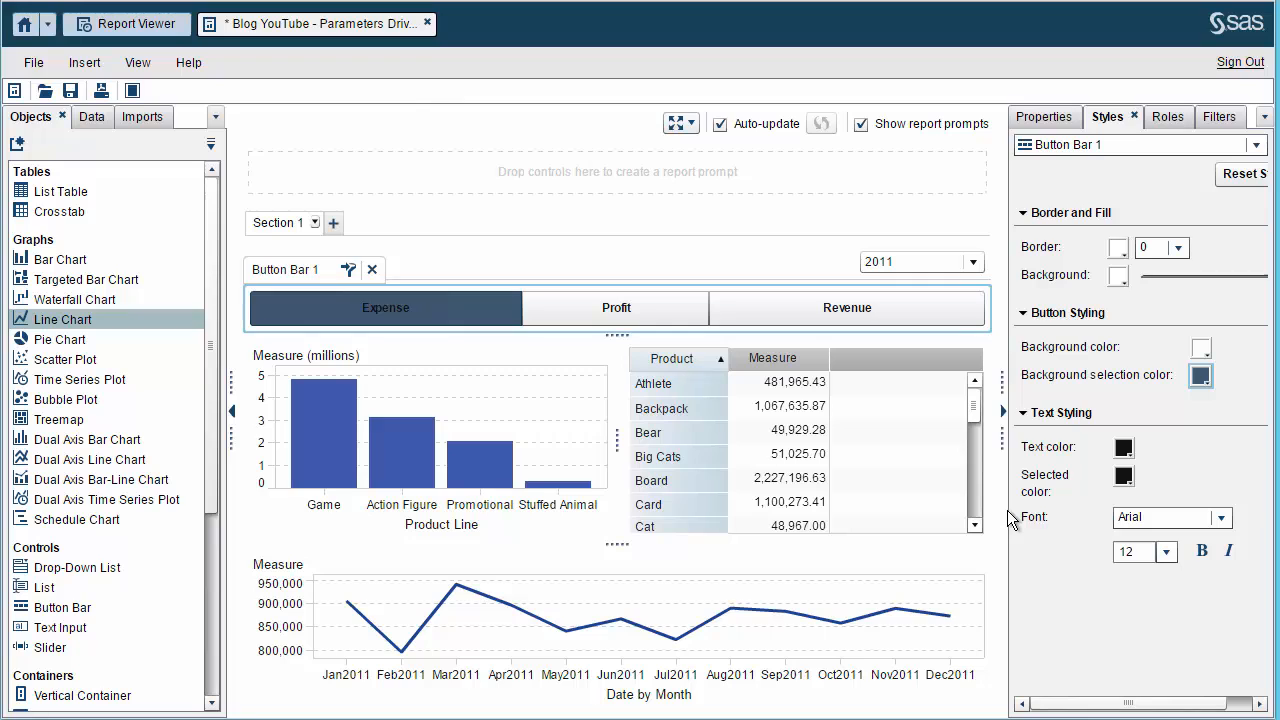
{"action": "left_click", "coordinate": [1124, 478]}
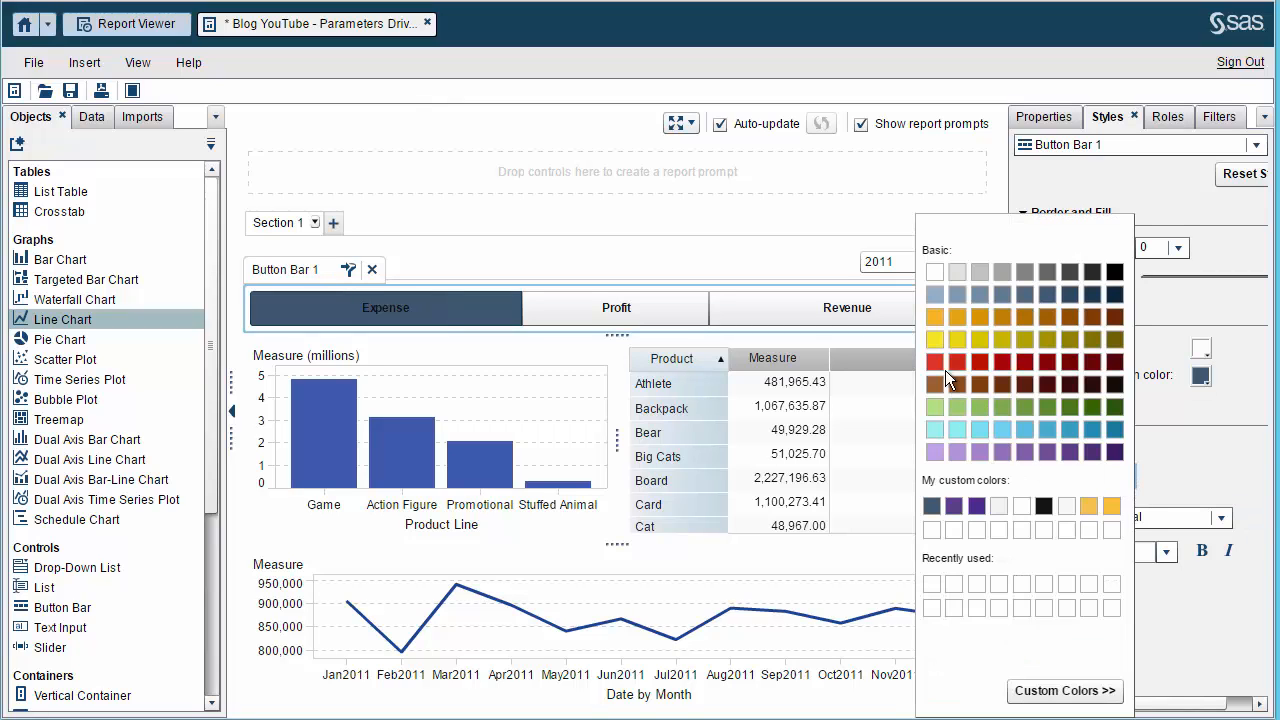
{"action": "left_click", "coordinate": [934, 316]}
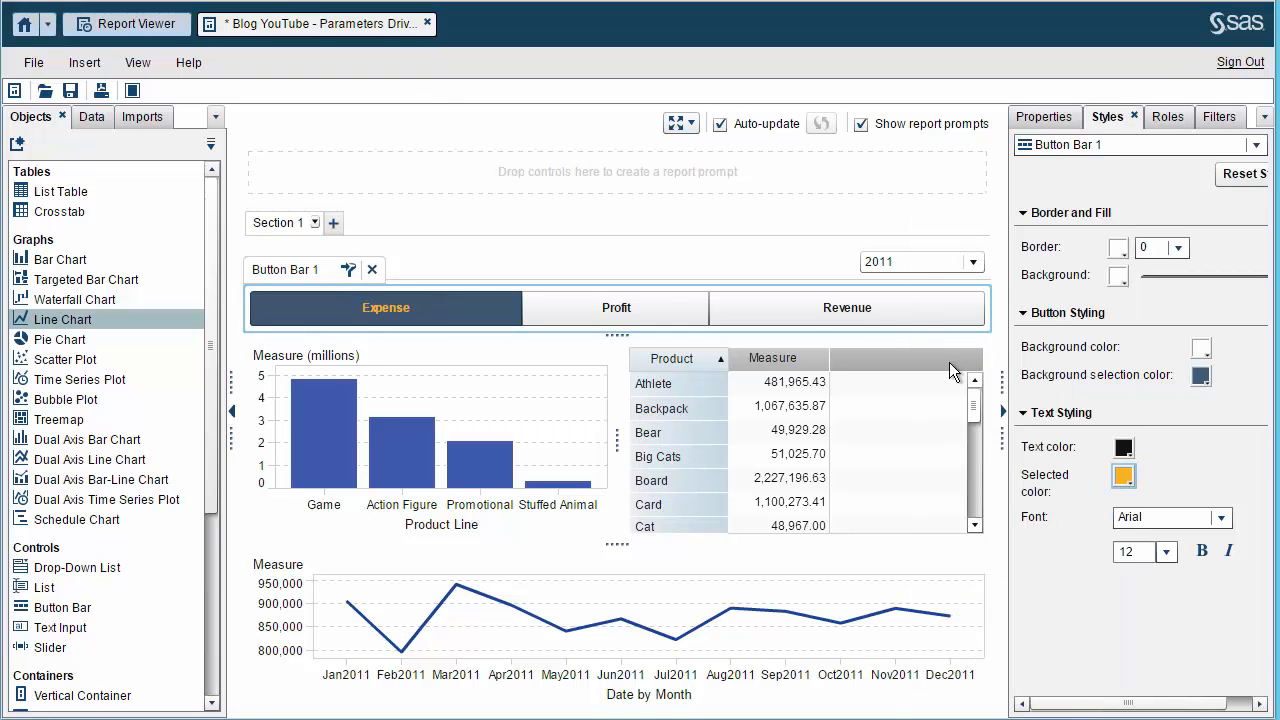
{"action": "left_click", "coordinate": [1166, 552]}
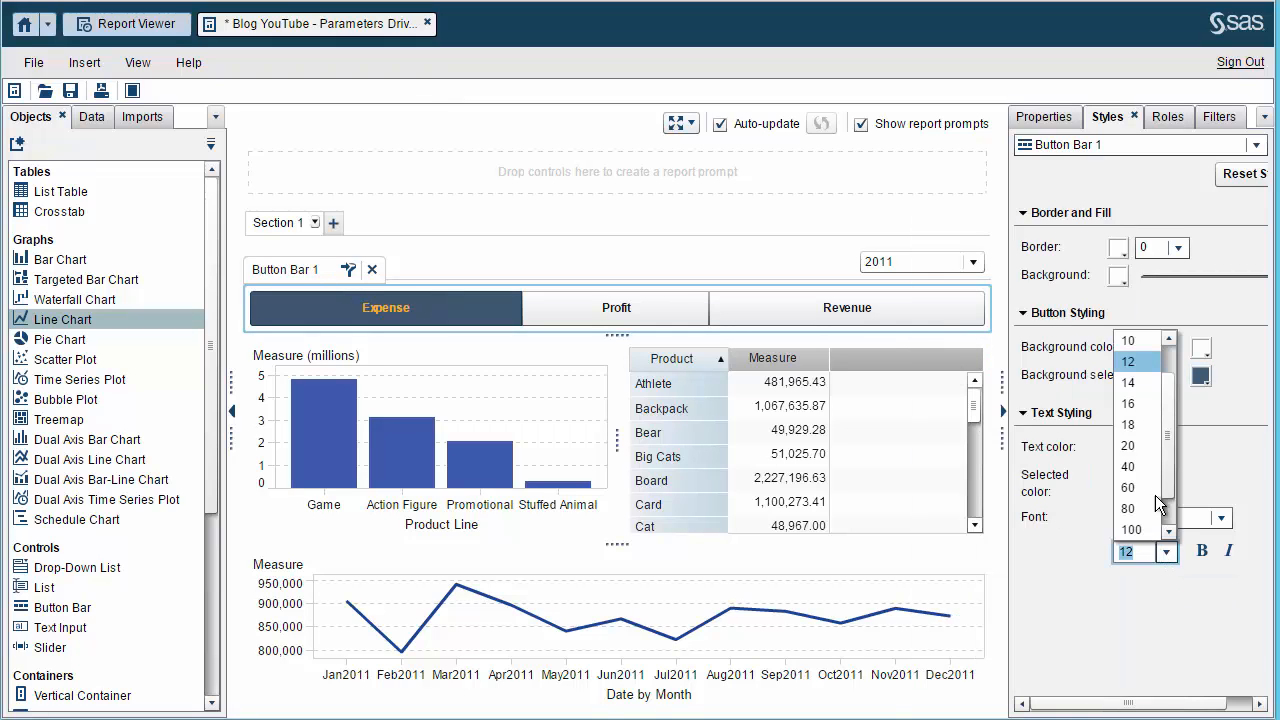
{"action": "left_click", "coordinate": [1130, 382]}
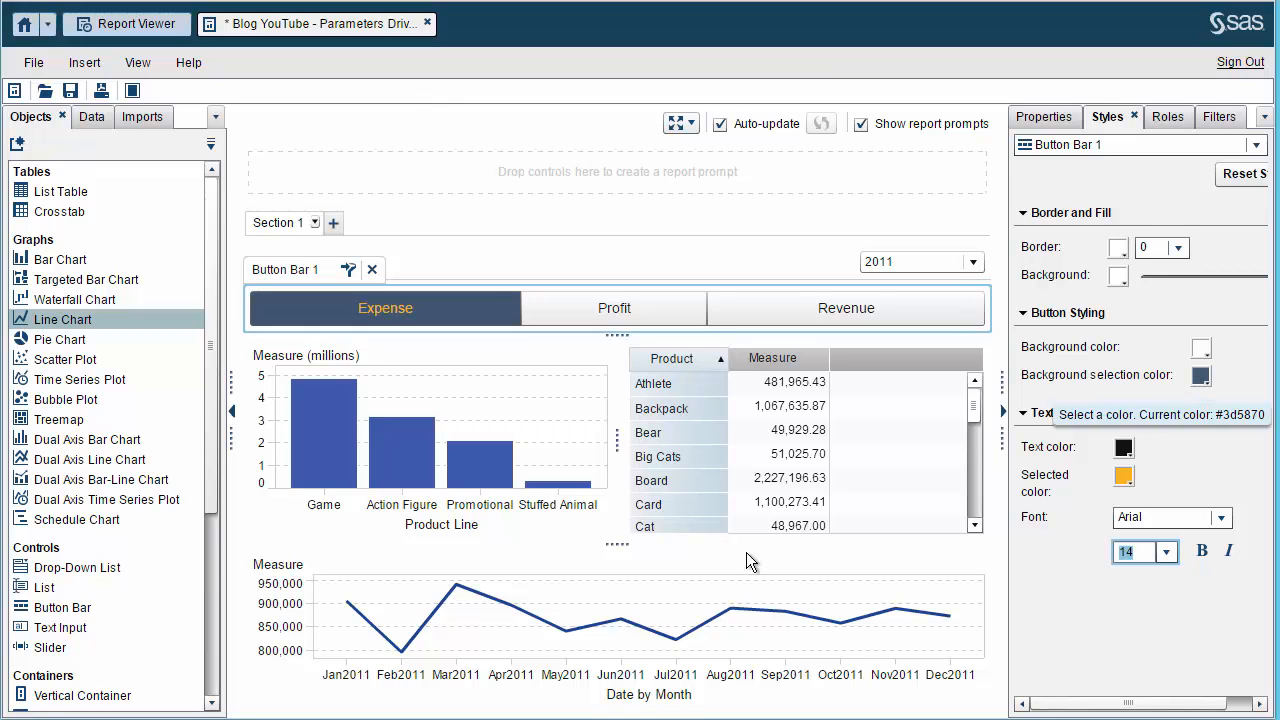
- Change the bar chart's first data fill color to the custom slate blue used for the button bar selection
{"action": "left_click", "coordinate": [554, 408]}
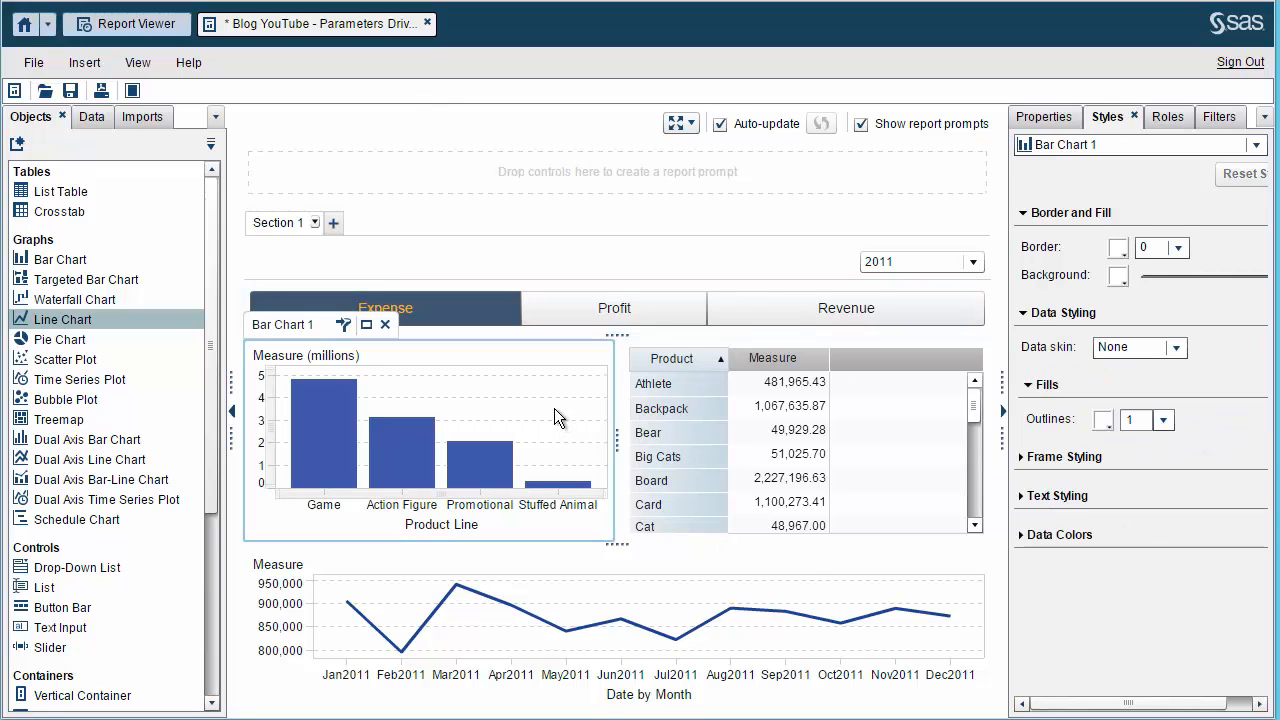
{"action": "left_click", "coordinate": [1020, 534]}
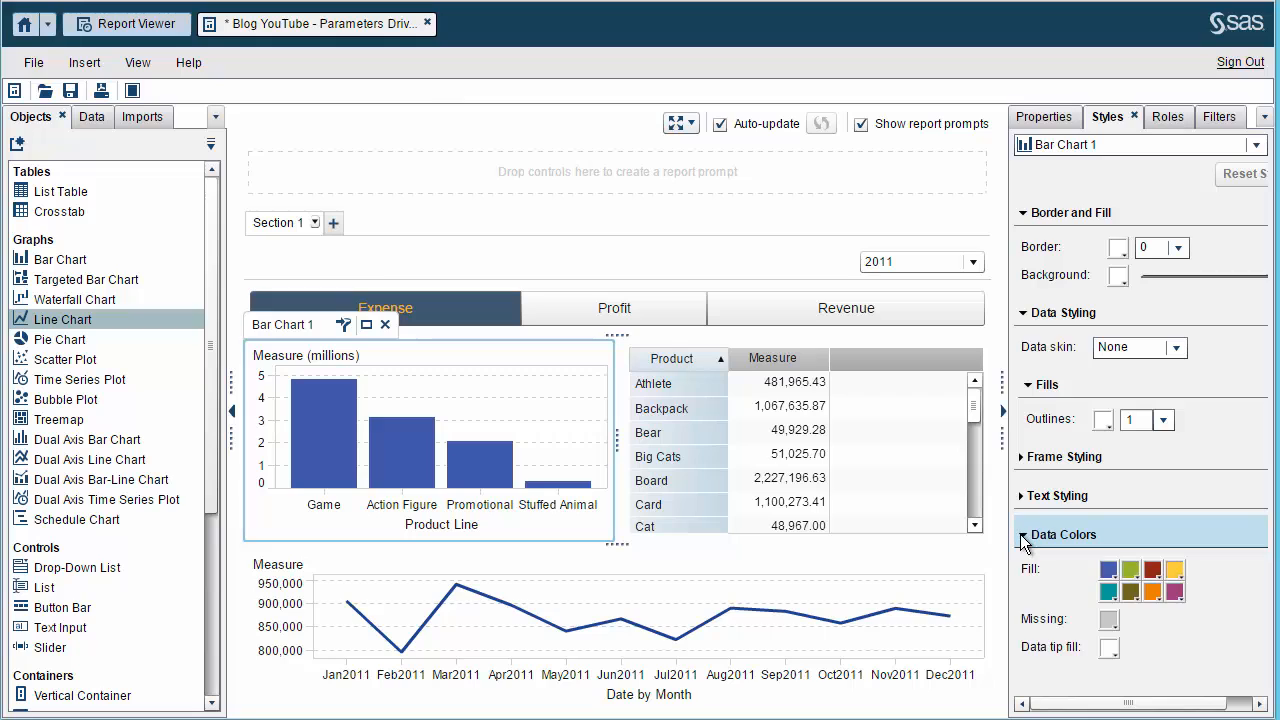
{"action": "left_click", "coordinate": [1108, 575]}
{"action": "left_click", "coordinate": [915, 341]}
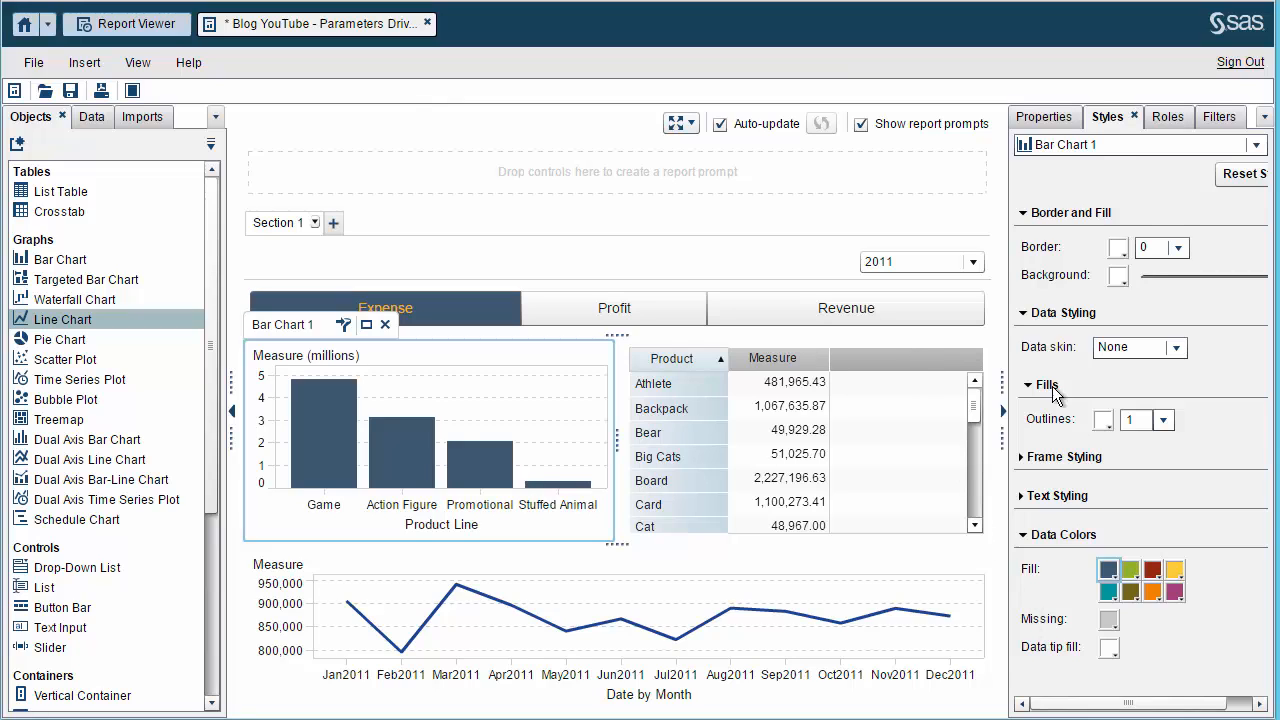
- Set the bar chart's direction to Horizontal and show its data labels
{"action": "left_click", "coordinate": [1053, 118]}
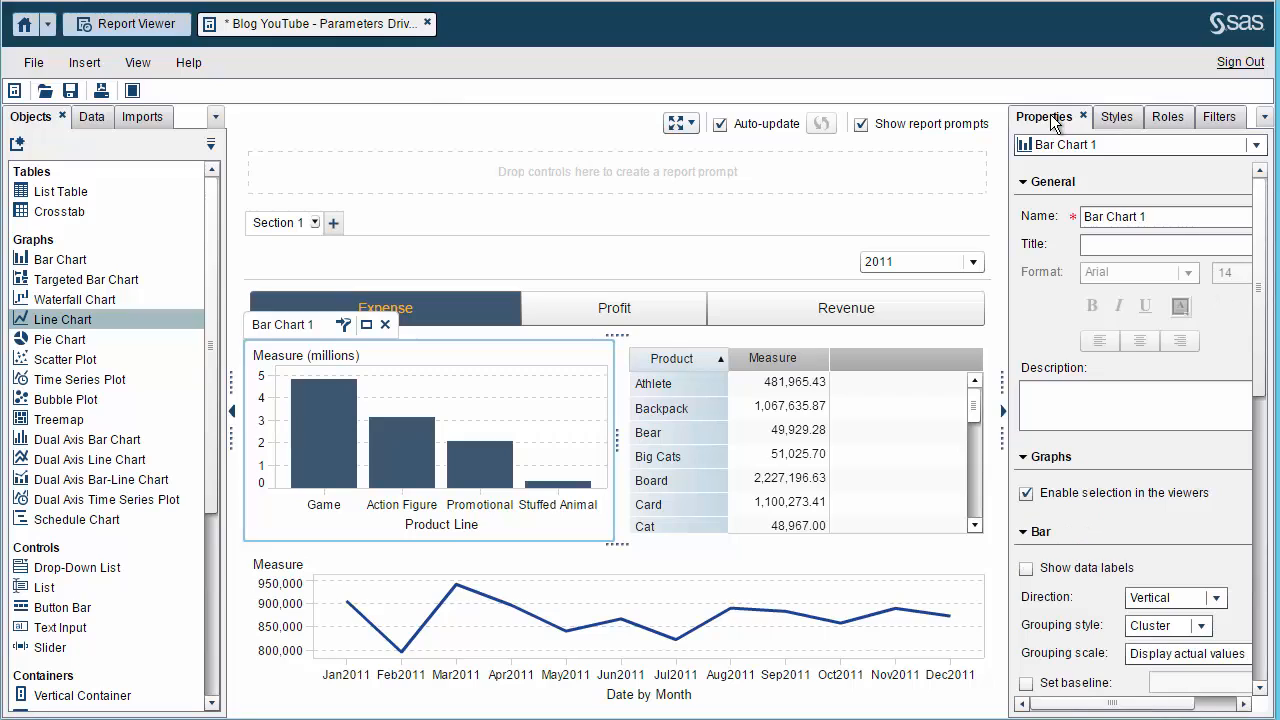
{"action": "left_click", "coordinate": [1214, 598]}
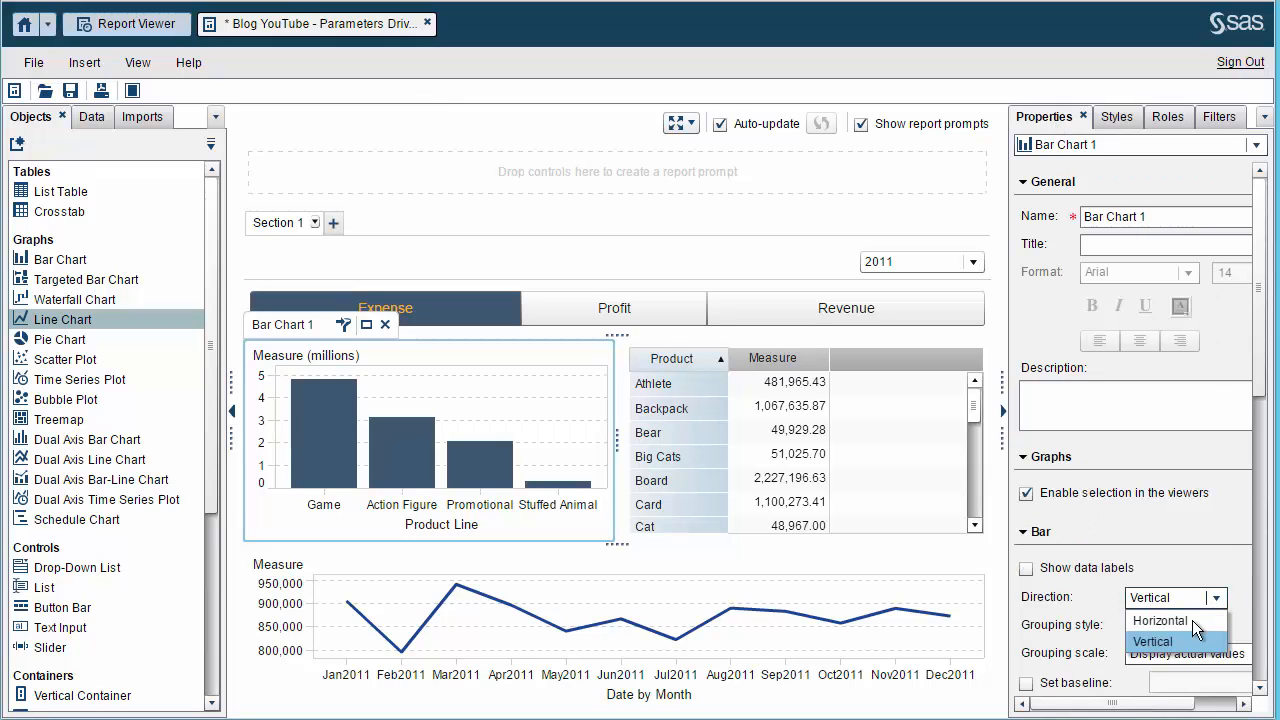
{"action": "left_click", "coordinate": [1181, 623]}
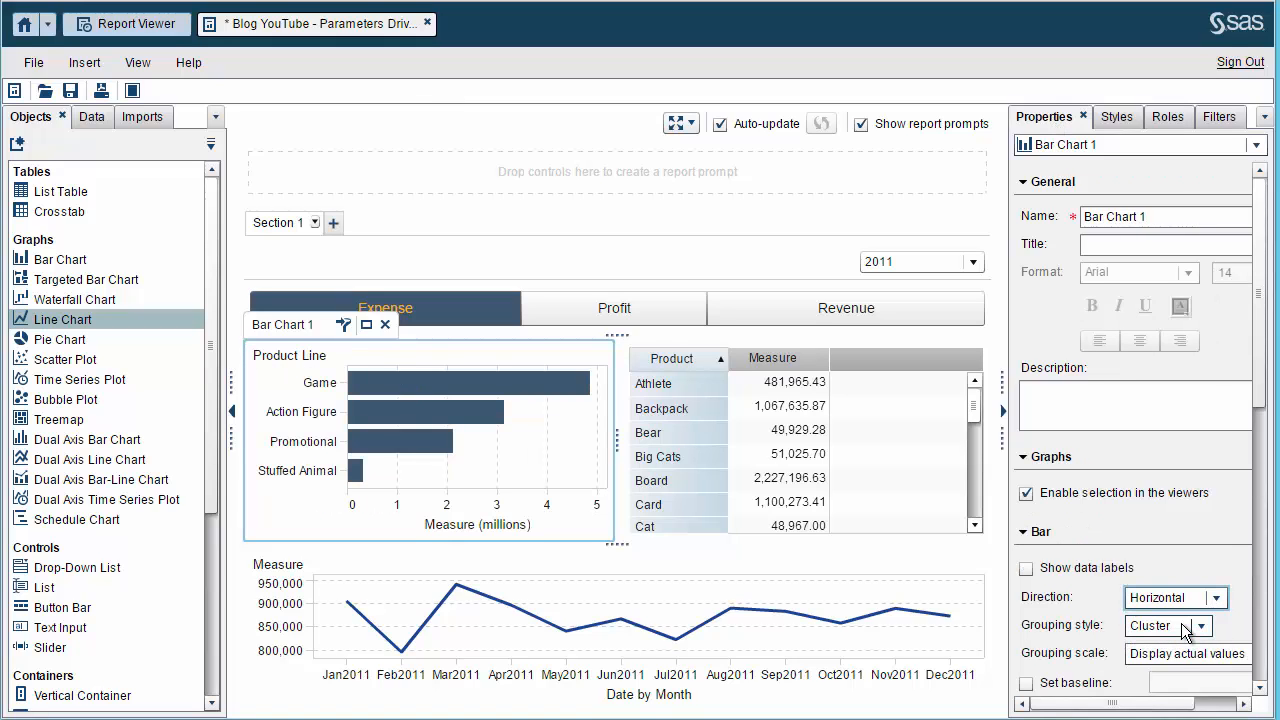
{"action": "left_click", "coordinate": [1026, 569]}
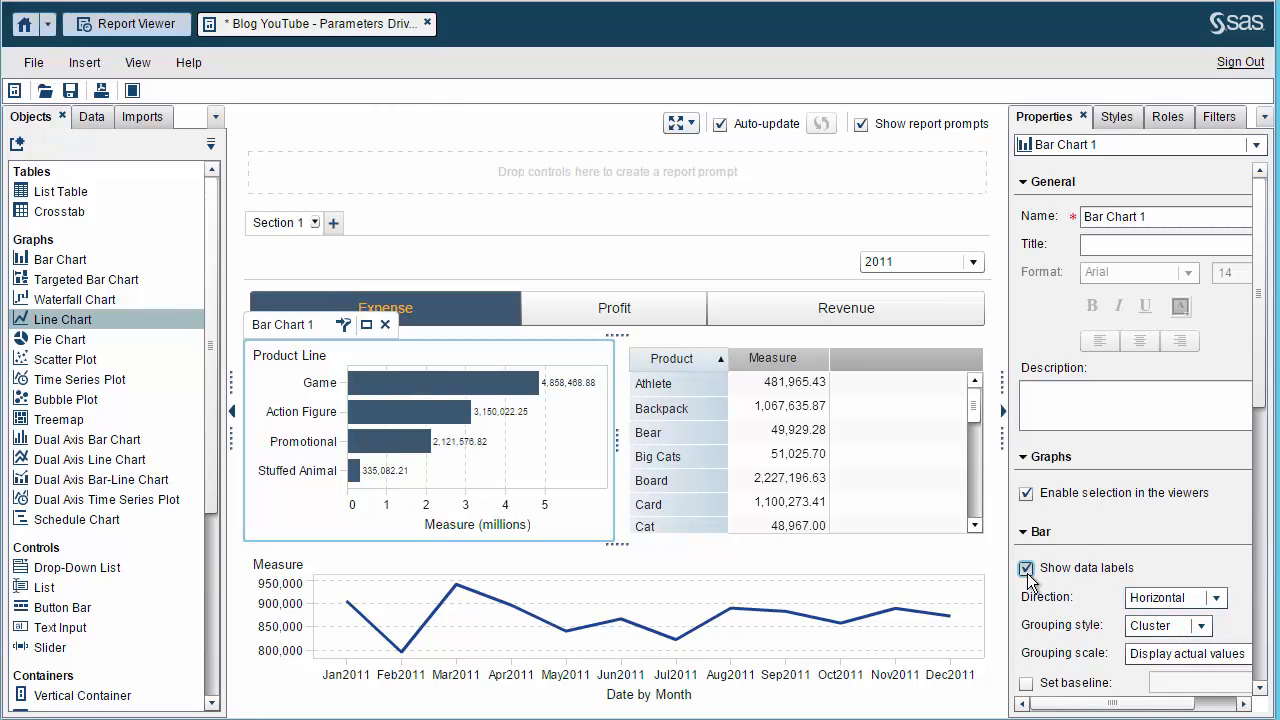
- Give the crosstab's row headings the custom slate-blue background and orange text
{"action": "left_click", "coordinate": [875, 423]}
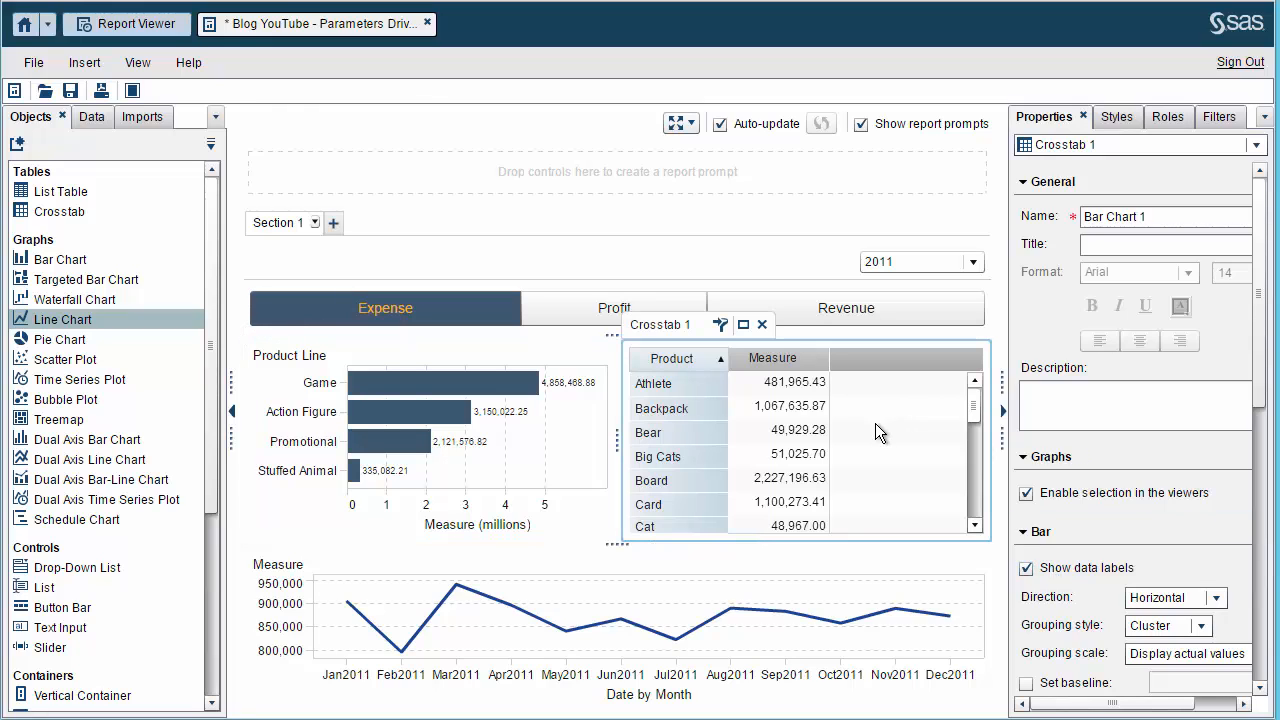
{"action": "left_click", "coordinate": [1123, 116]}
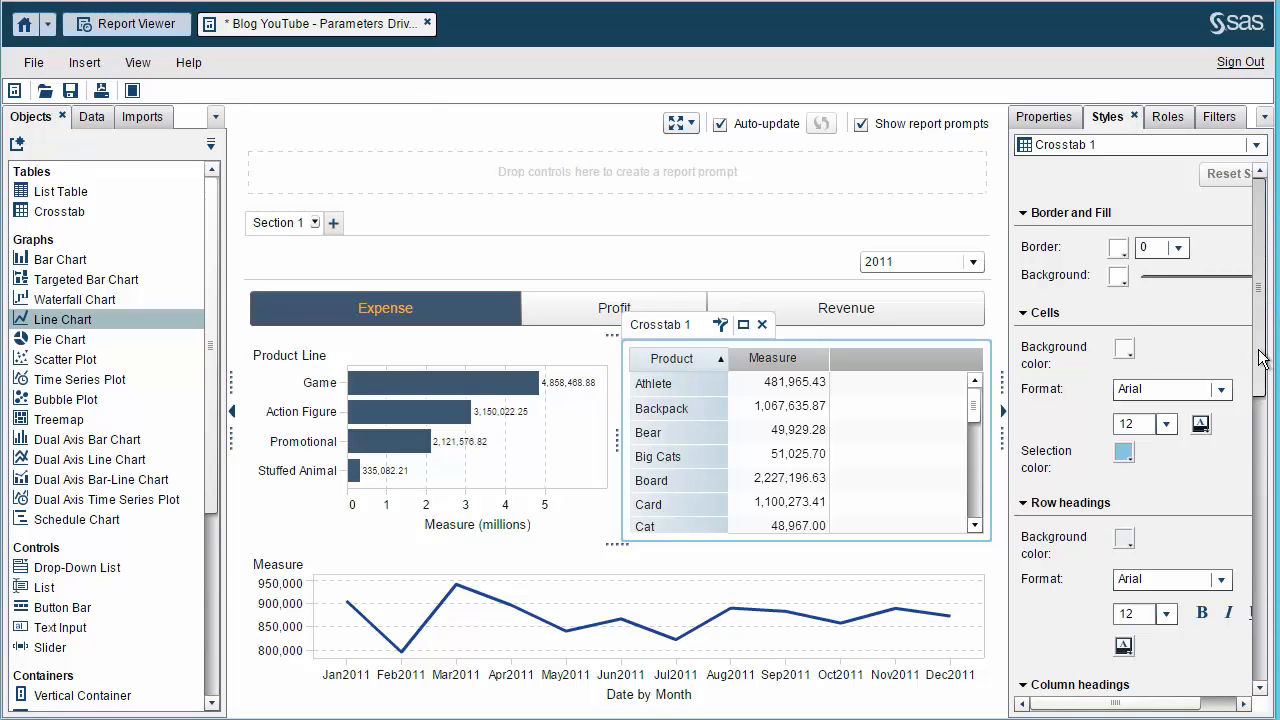
{"action": "left_click_drag", "start_coordinate": [1259, 350], "coordinate": [1259, 465]}
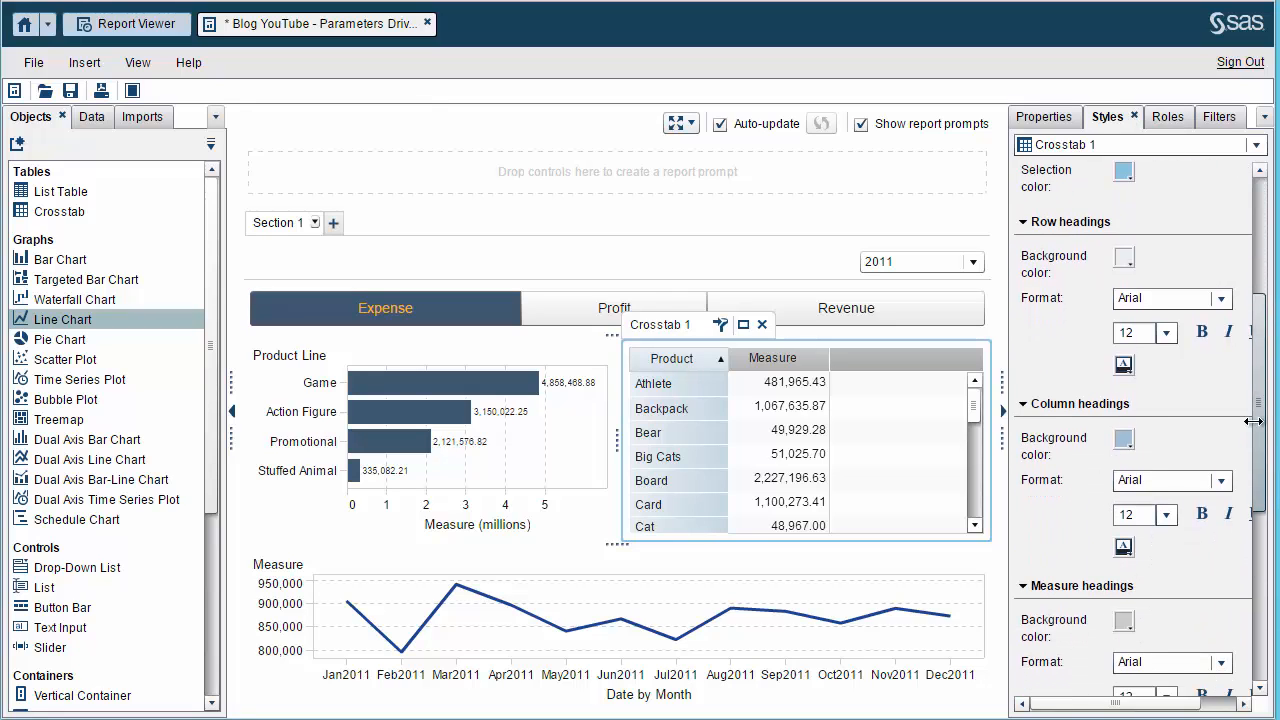
{"action": "left_click", "coordinate": [1123, 259]}
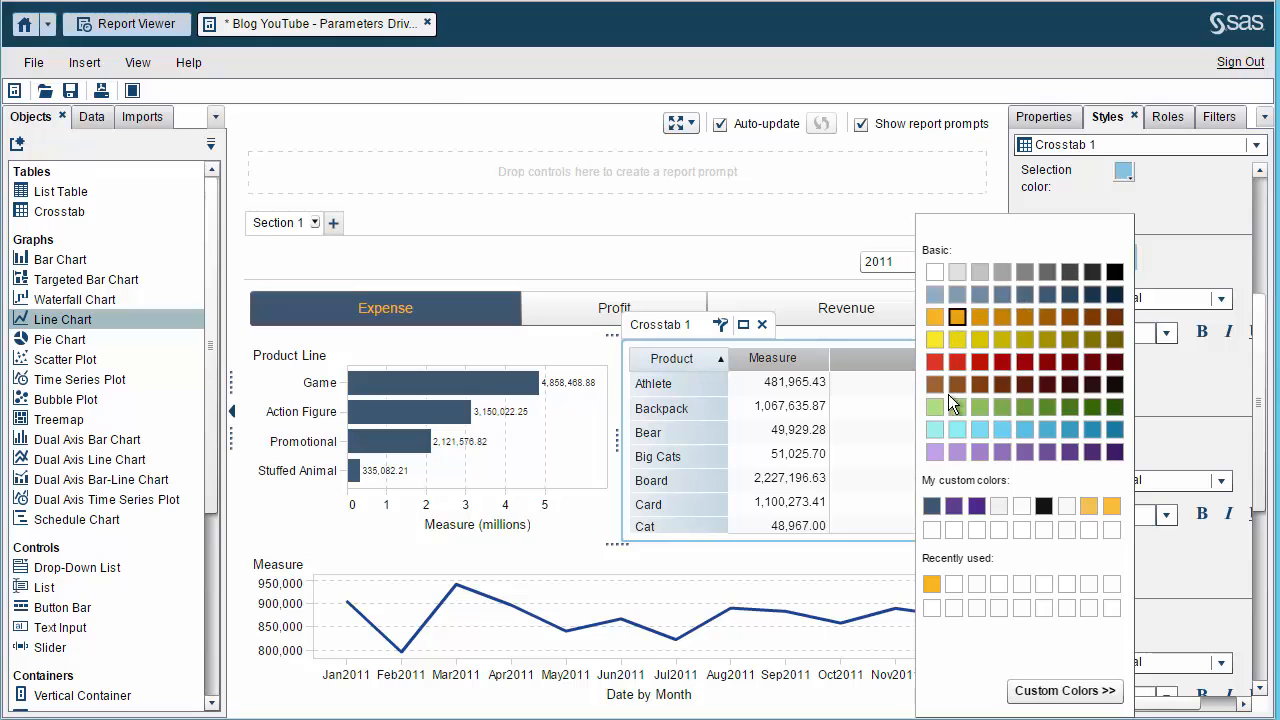
{"action": "left_click", "coordinate": [930, 505]}
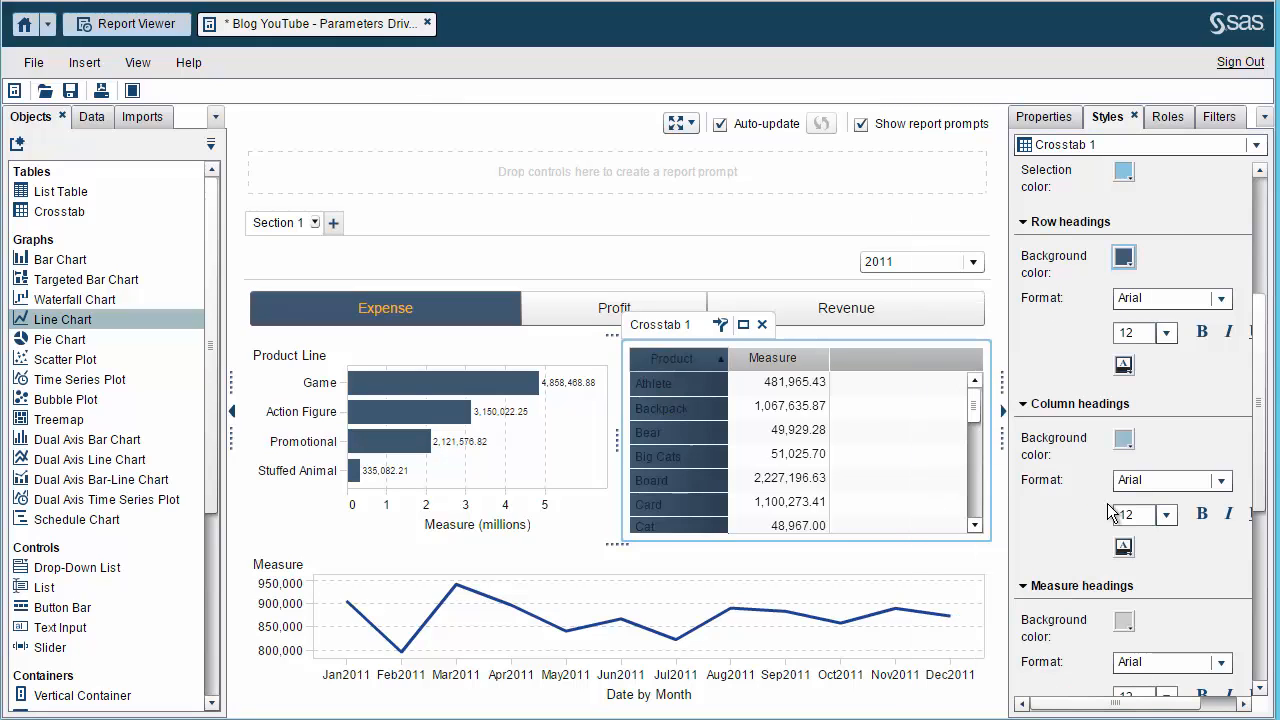
{"action": "left_click", "coordinate": [1123, 366]}
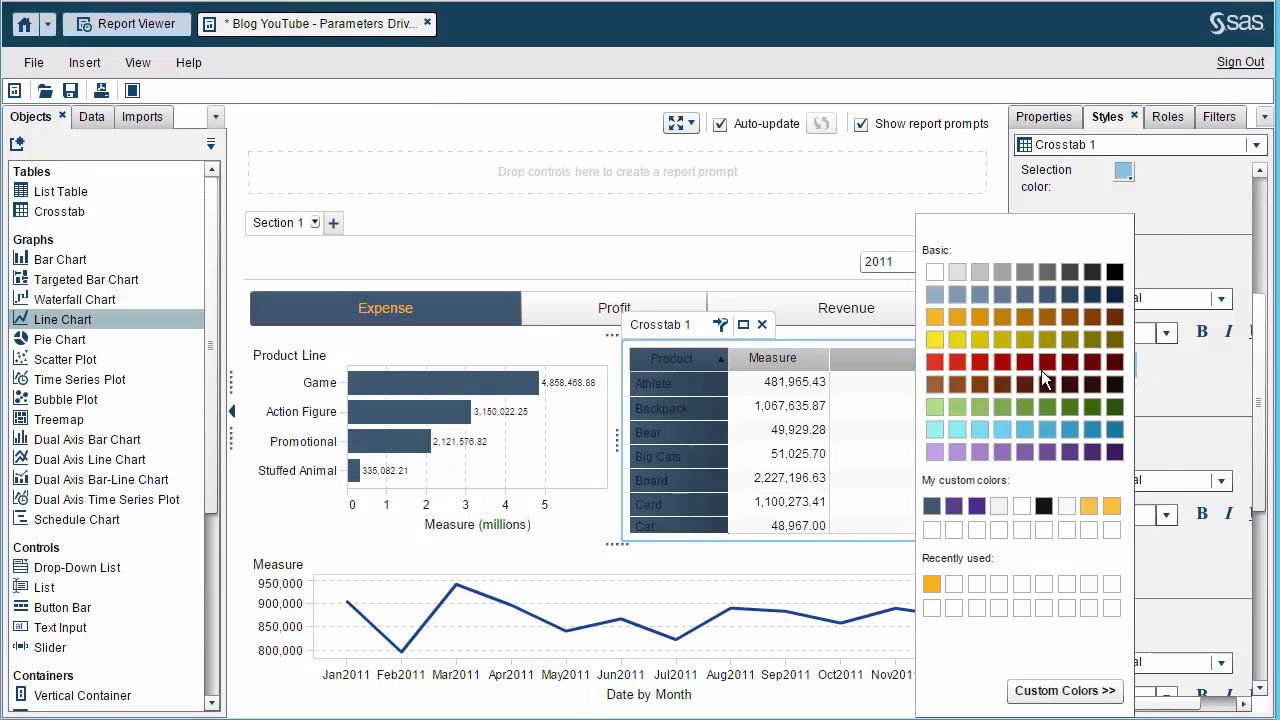
{"action": "left_click", "coordinate": [931, 585]}
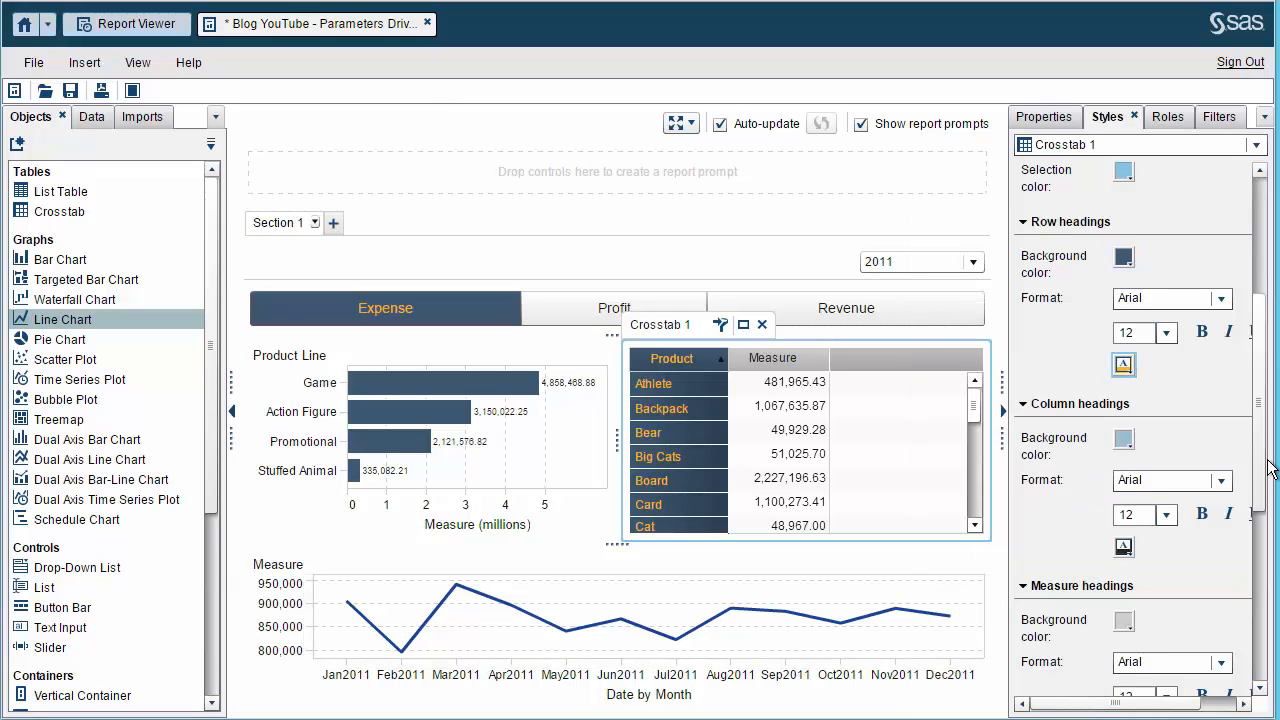
- Give the crosstab's measure headings the custom slate-blue background and orange text
{"action": "left_click_drag", "start_coordinate": [1261, 463], "coordinate": [1262, 620]}
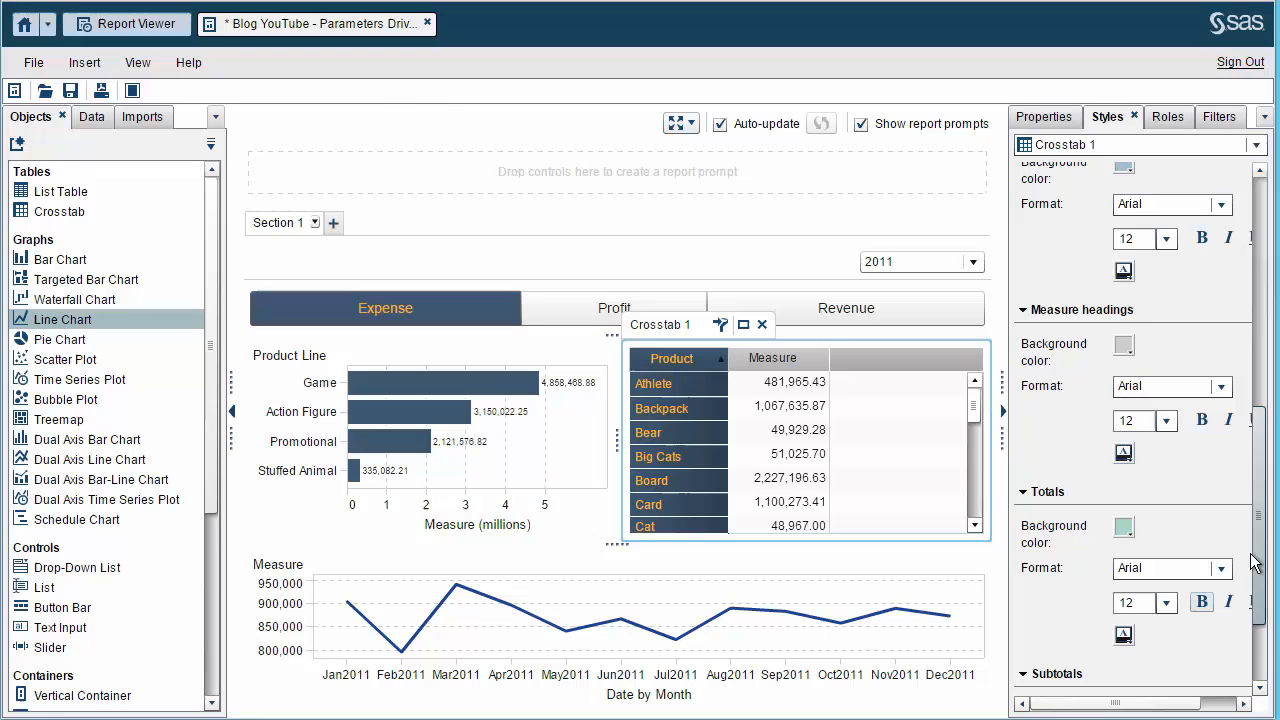
{"action": "left_click", "coordinate": [1121, 343]}
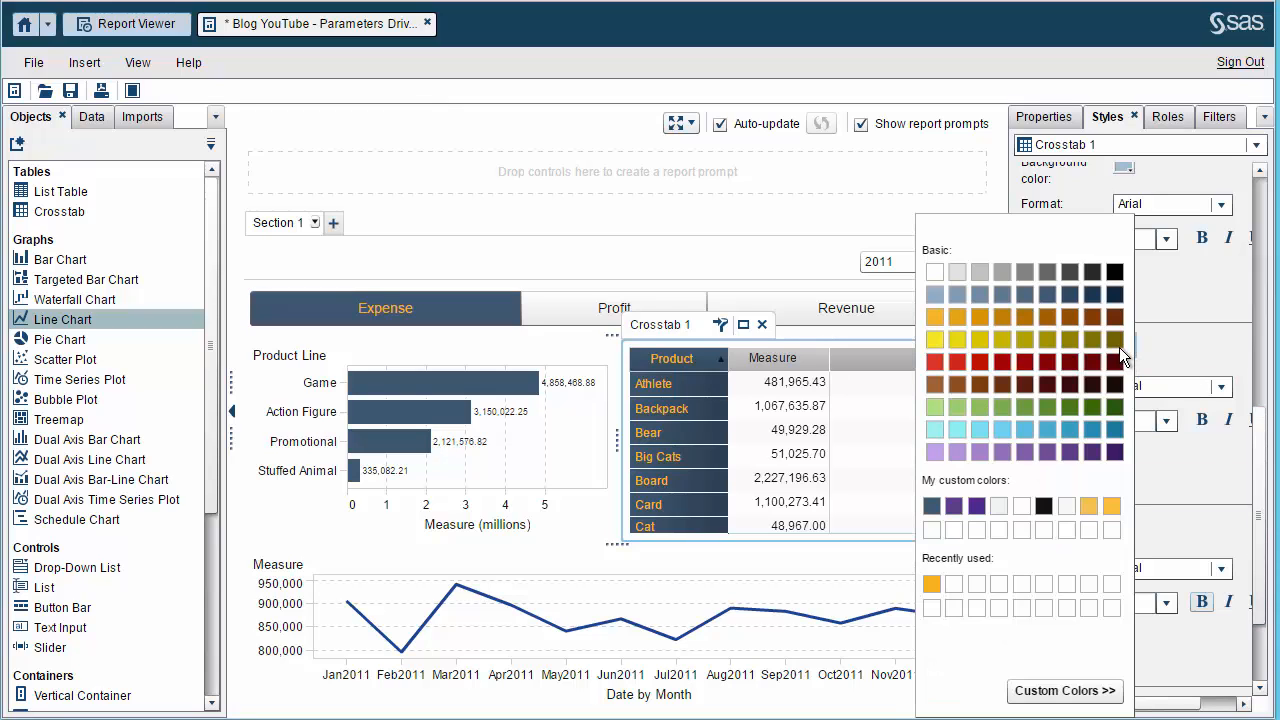
{"action": "left_click", "coordinate": [931, 506]}
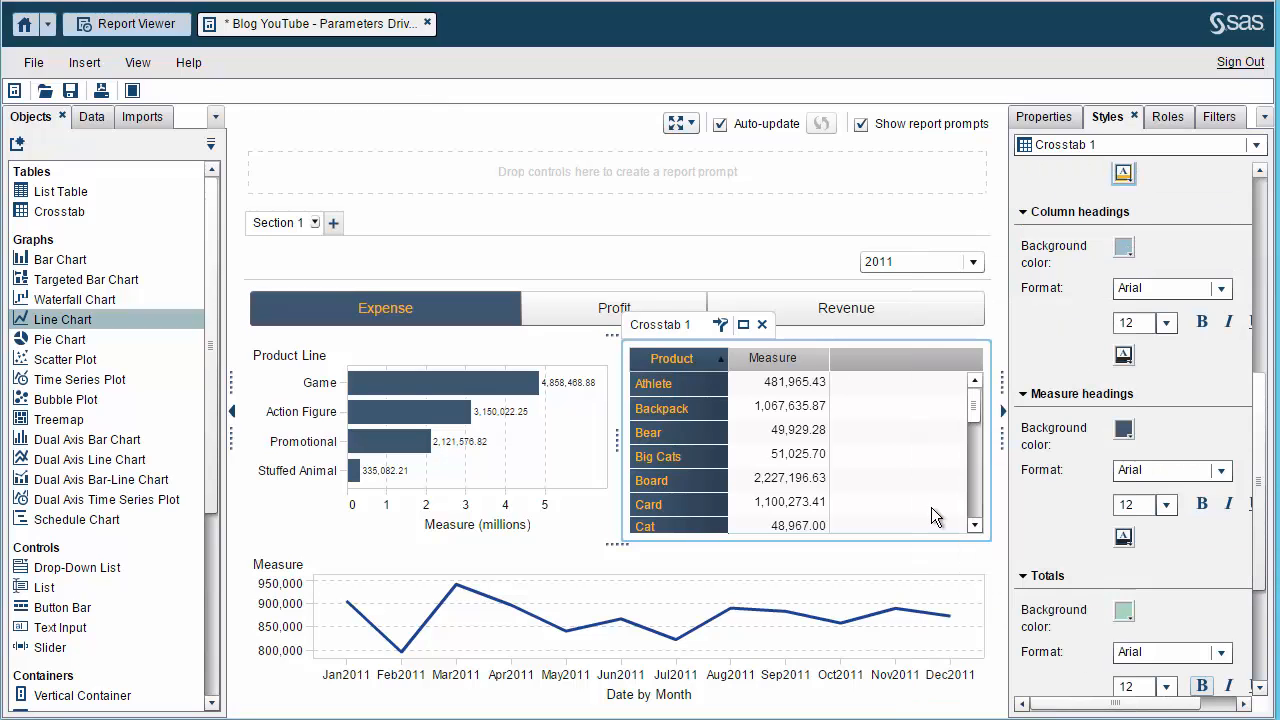
{"action": "left_click", "coordinate": [1123, 537]}
{"action": "left_click", "coordinate": [931, 385]}
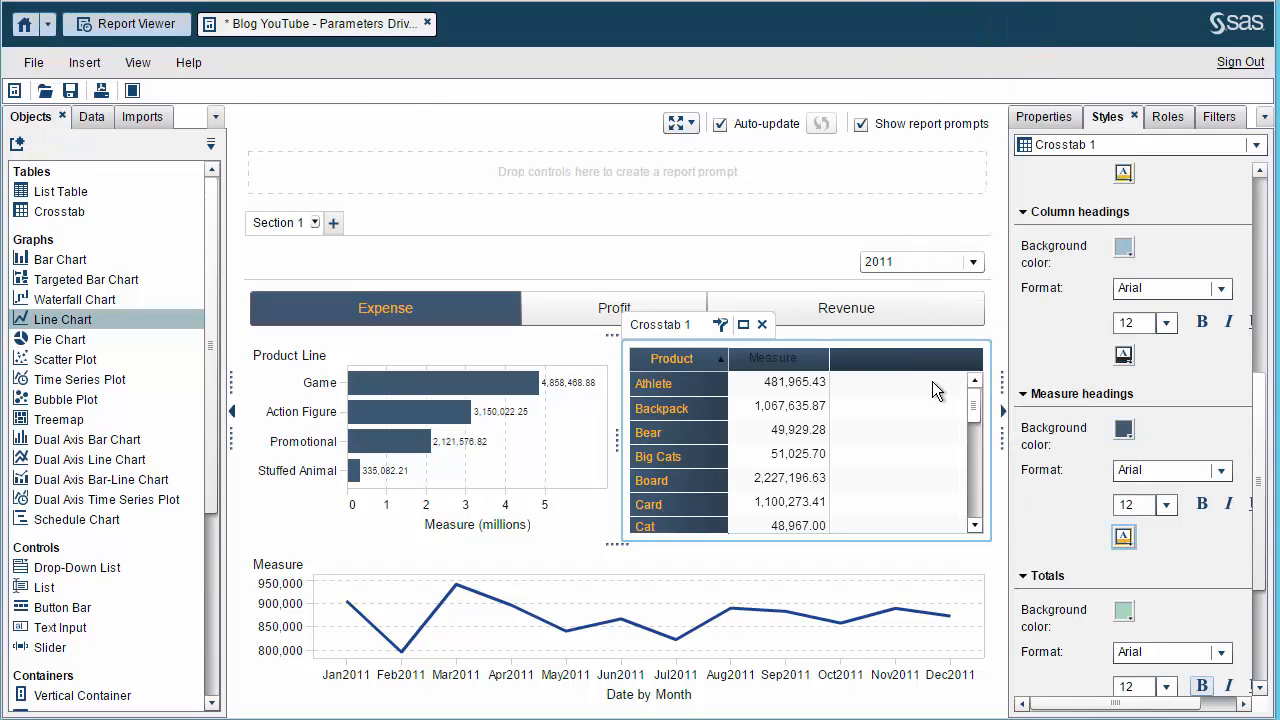
- Change the line chart's first fill color and first line/marker color to the custom slate blue
{"action": "left_click", "coordinate": [616, 598]}
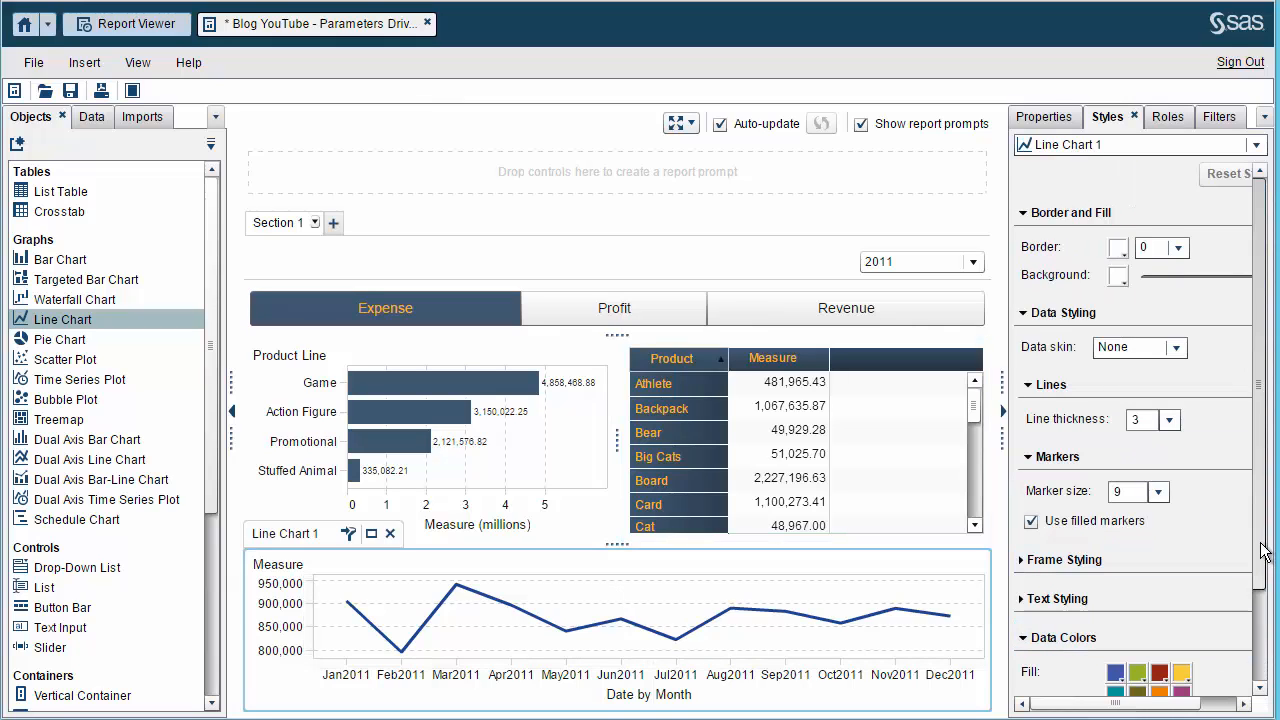
{"action": "left_click_drag", "start_coordinate": [1260, 547], "coordinate": [1269, 695]}
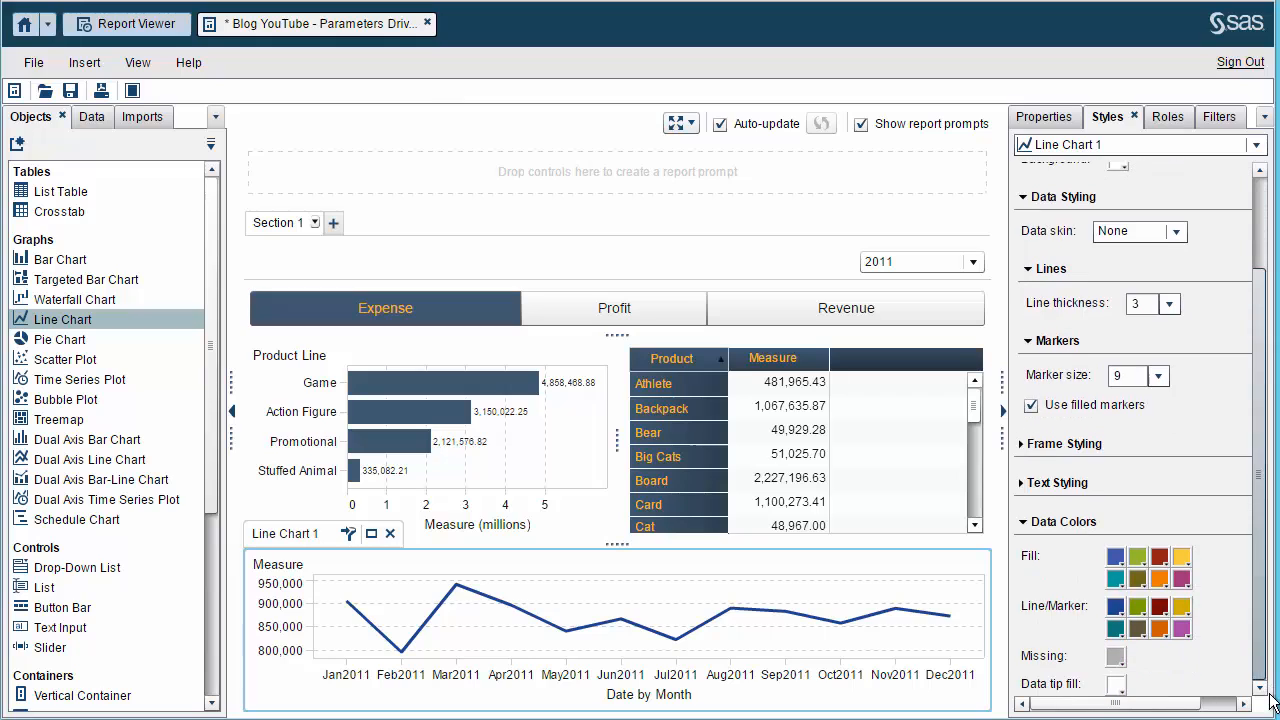
{"action": "left_click", "coordinate": [1115, 557]}
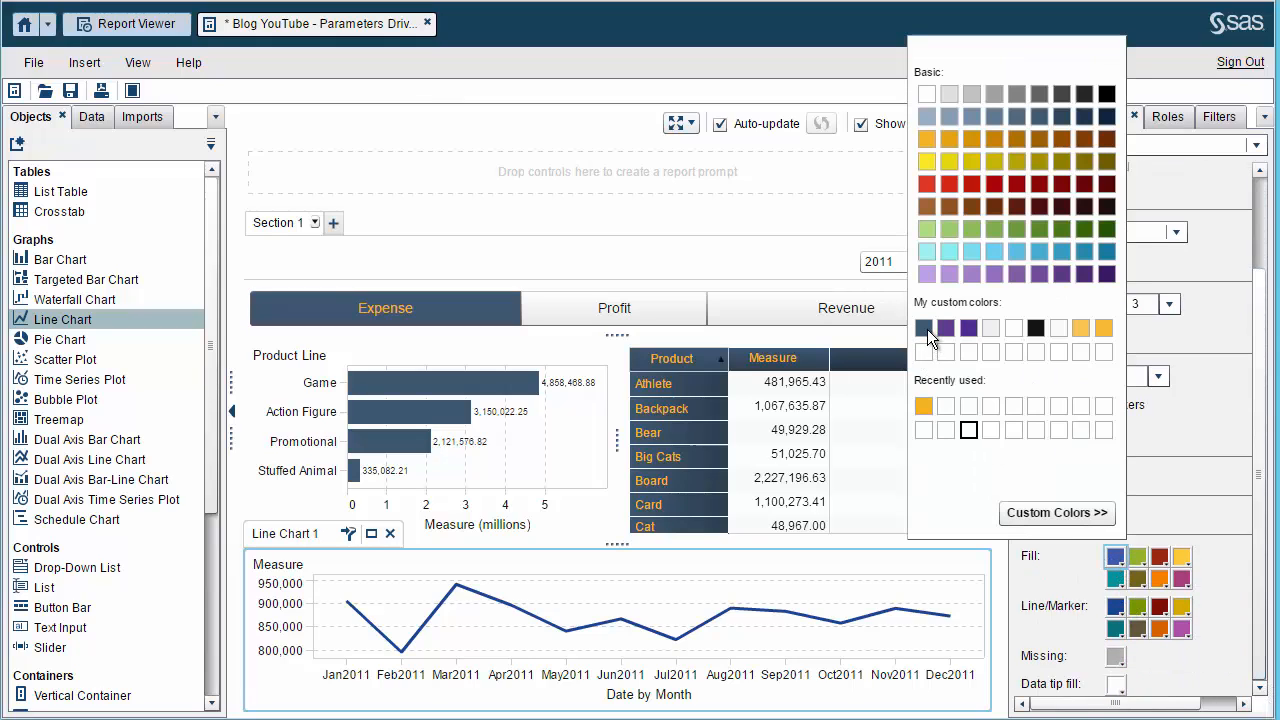
{"action": "left_click", "coordinate": [926, 331]}
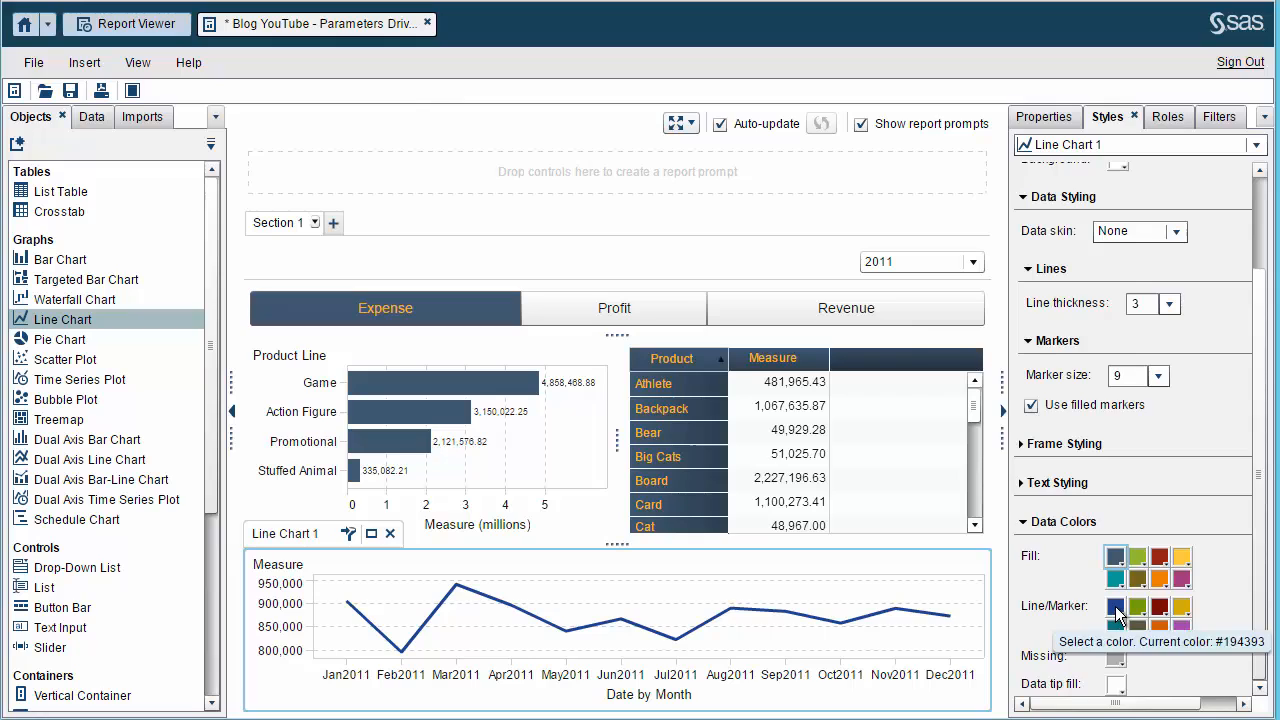
{"action": "left_click", "coordinate": [1115, 606]}
{"action": "left_click", "coordinate": [924, 381]}
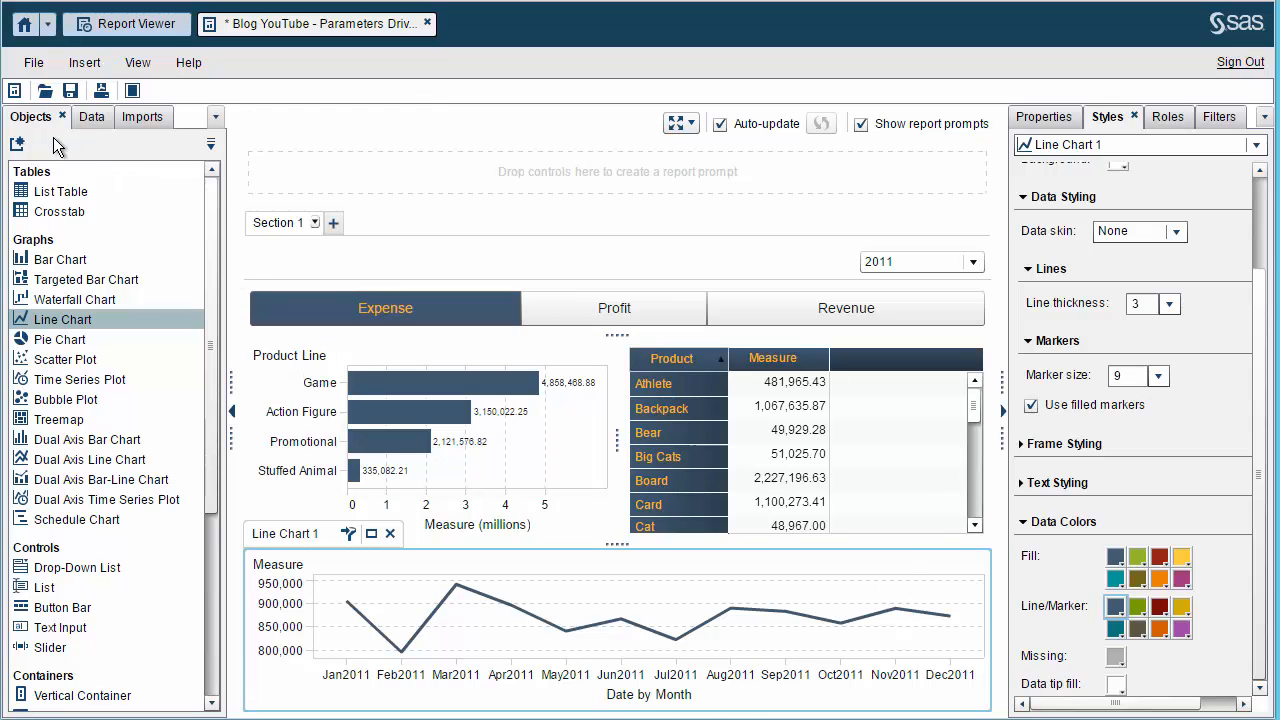
- Save the report and open it in the Report Viewer
{"action": "left_click", "coordinate": [70, 91]}
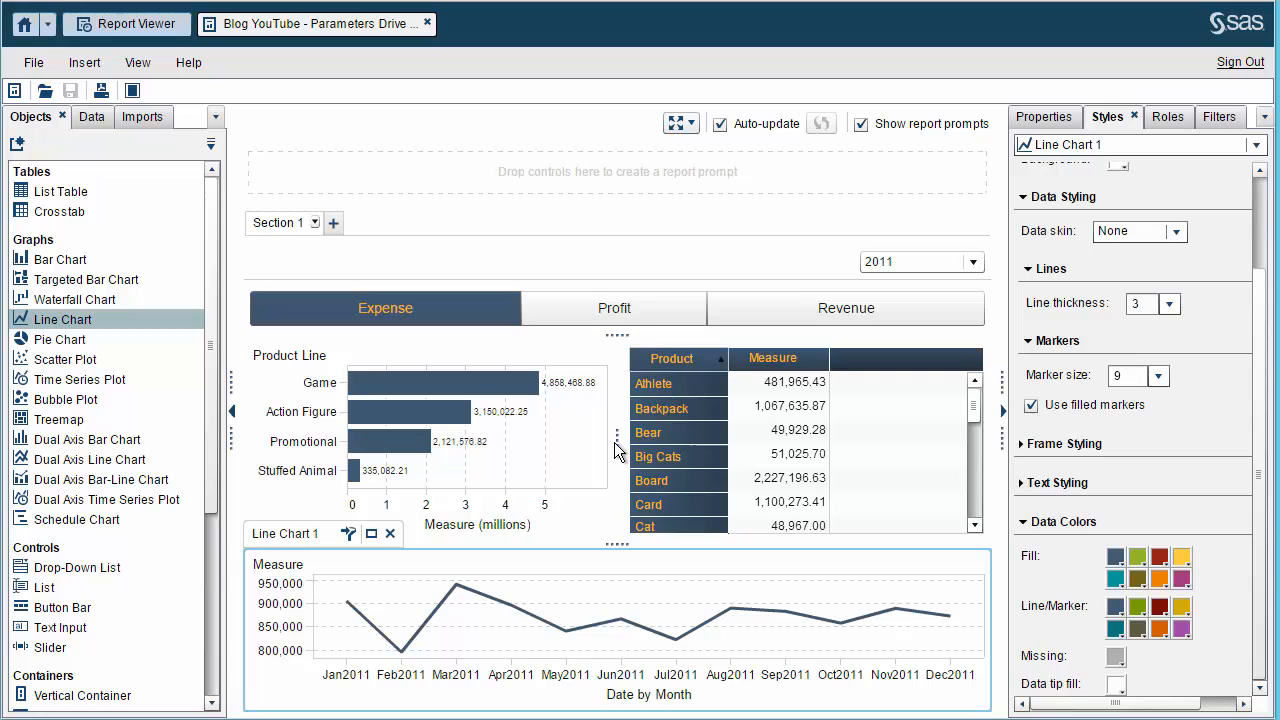
{"action": "left_click", "coordinate": [37, 64]}
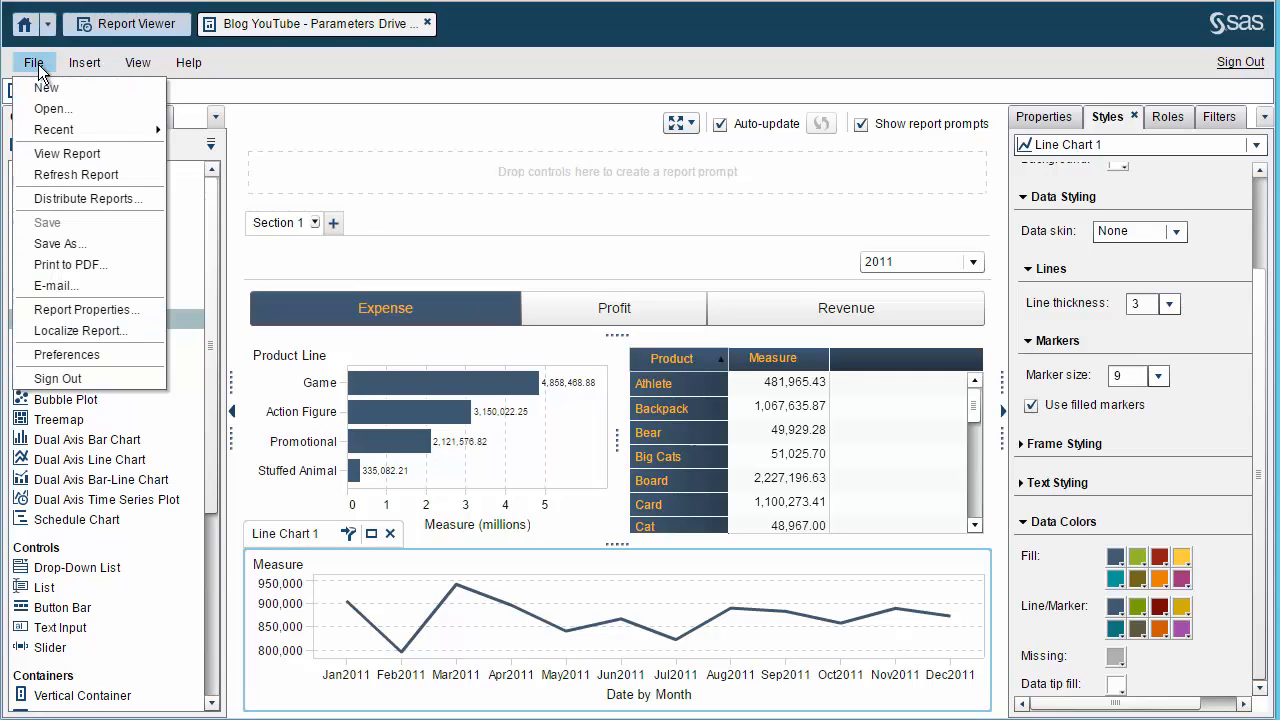
{"action": "left_click", "coordinate": [60, 155]}
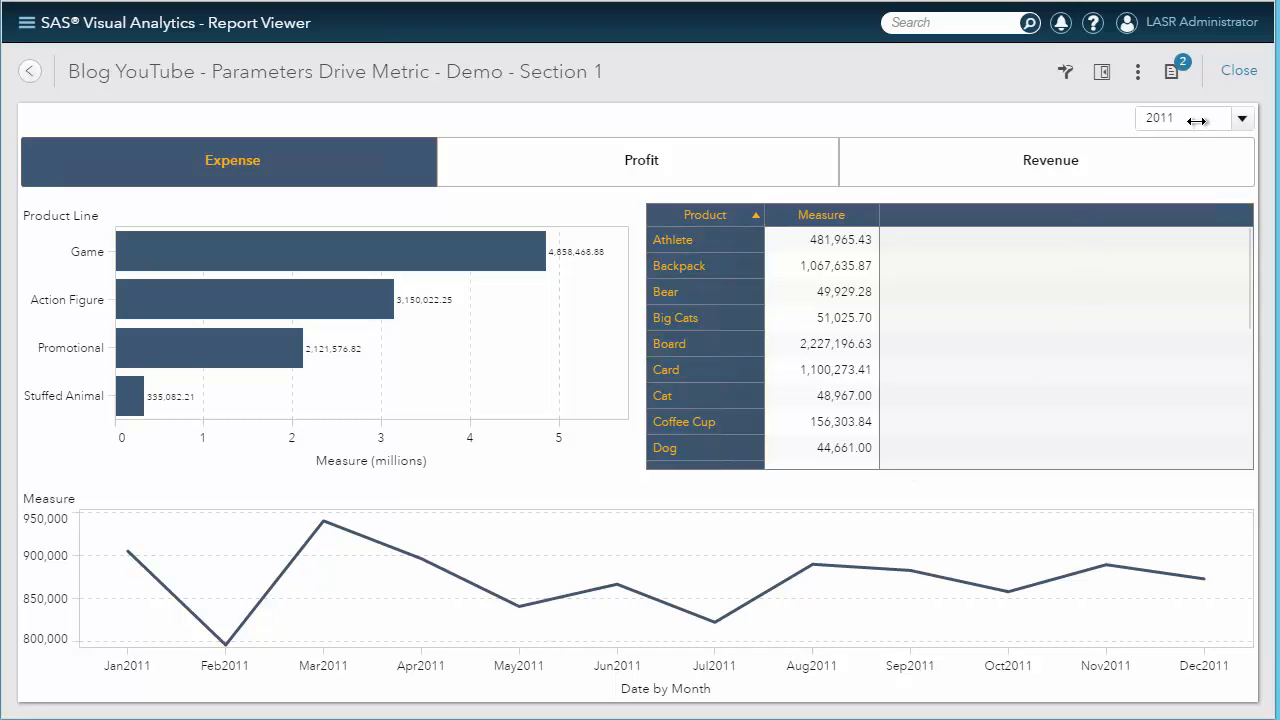
- Test the report by filtering on the Promotional bar and switching the measure to Revenue
{"action": "left_click", "coordinate": [231, 351]}
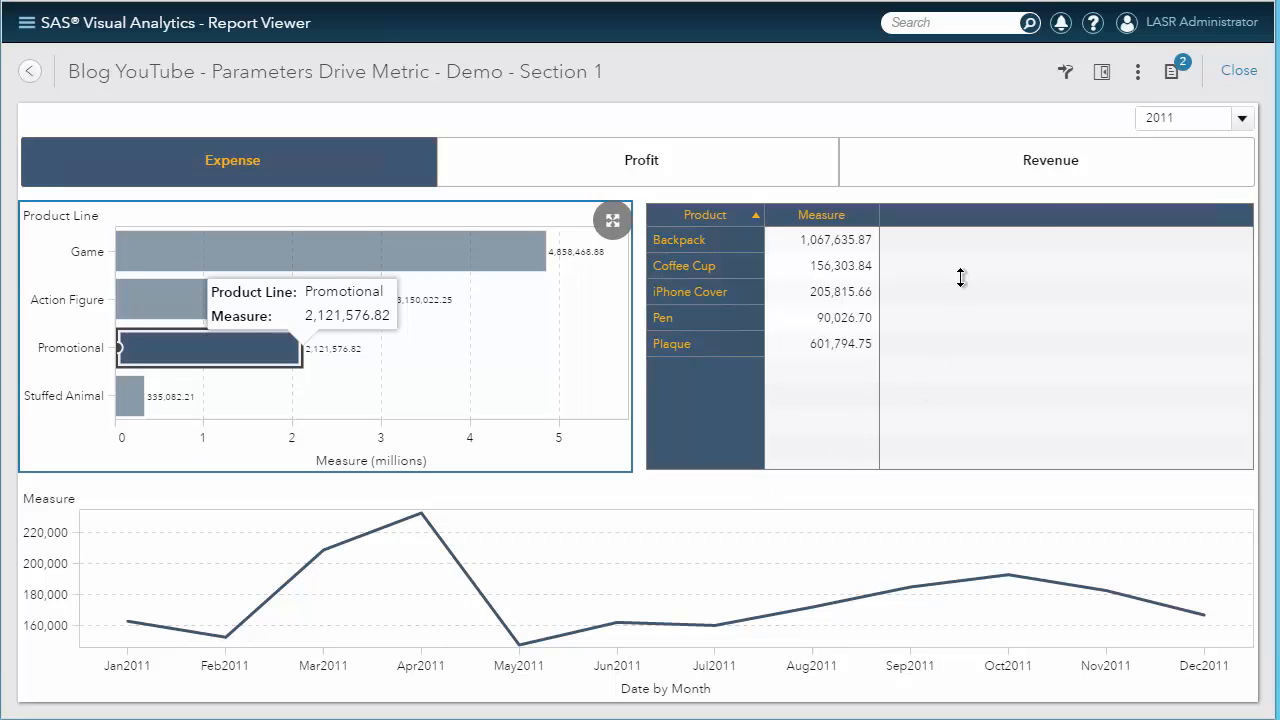
{"action": "left_click", "coordinate": [1092, 165]}
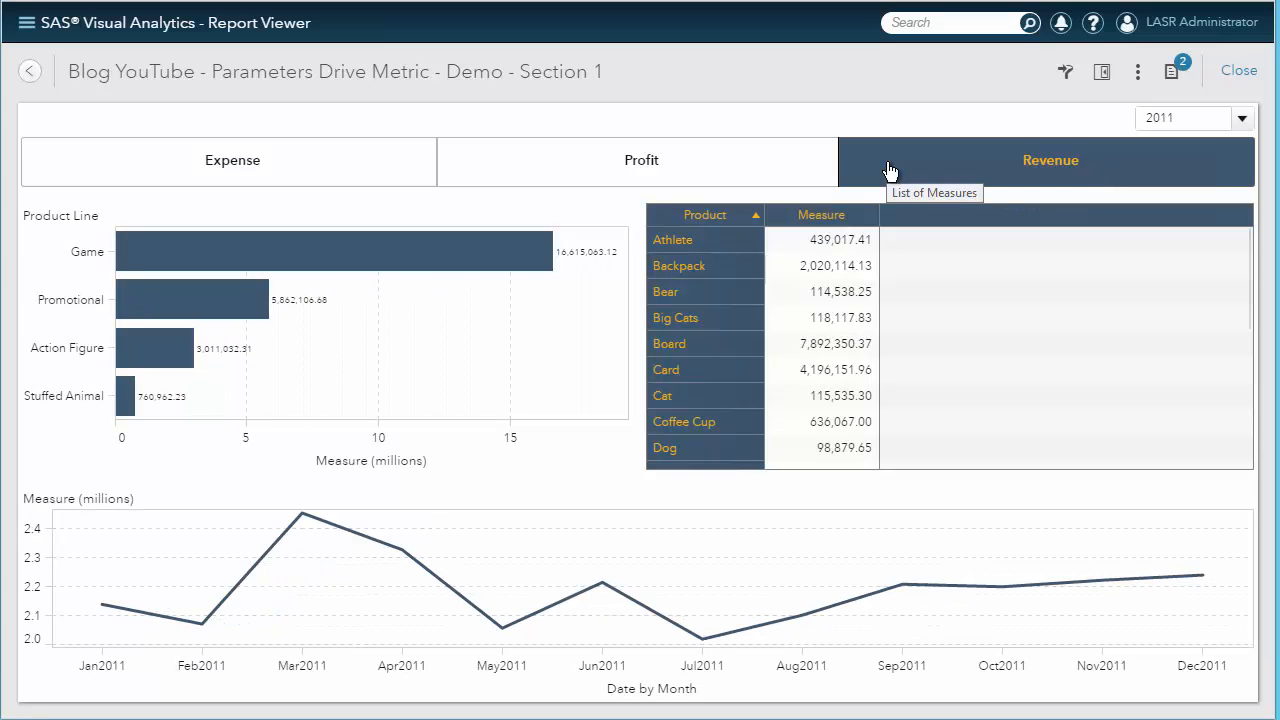
- Switch the demo report's measure to Profit, and do the same in the open report "Blog YouTube - Parameters Drive Metric"
{"action": "left_click", "coordinate": [720, 167]}
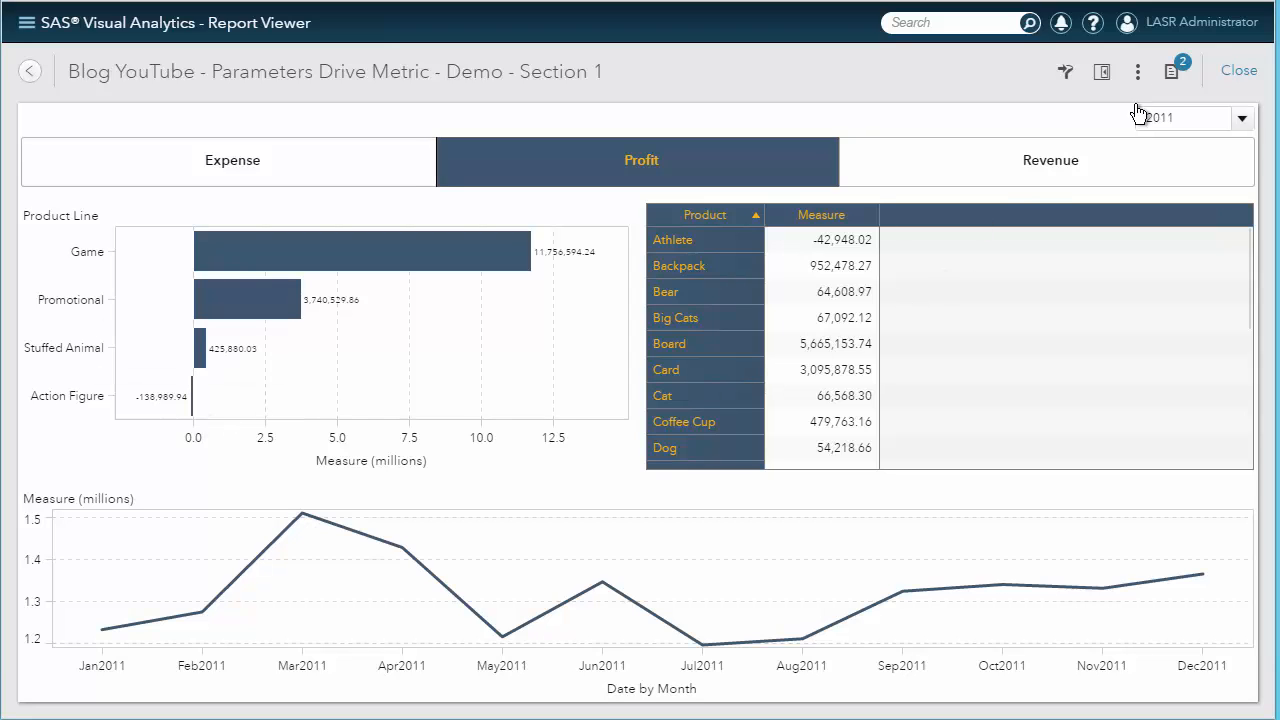
{"action": "left_click", "coordinate": [1171, 73]}
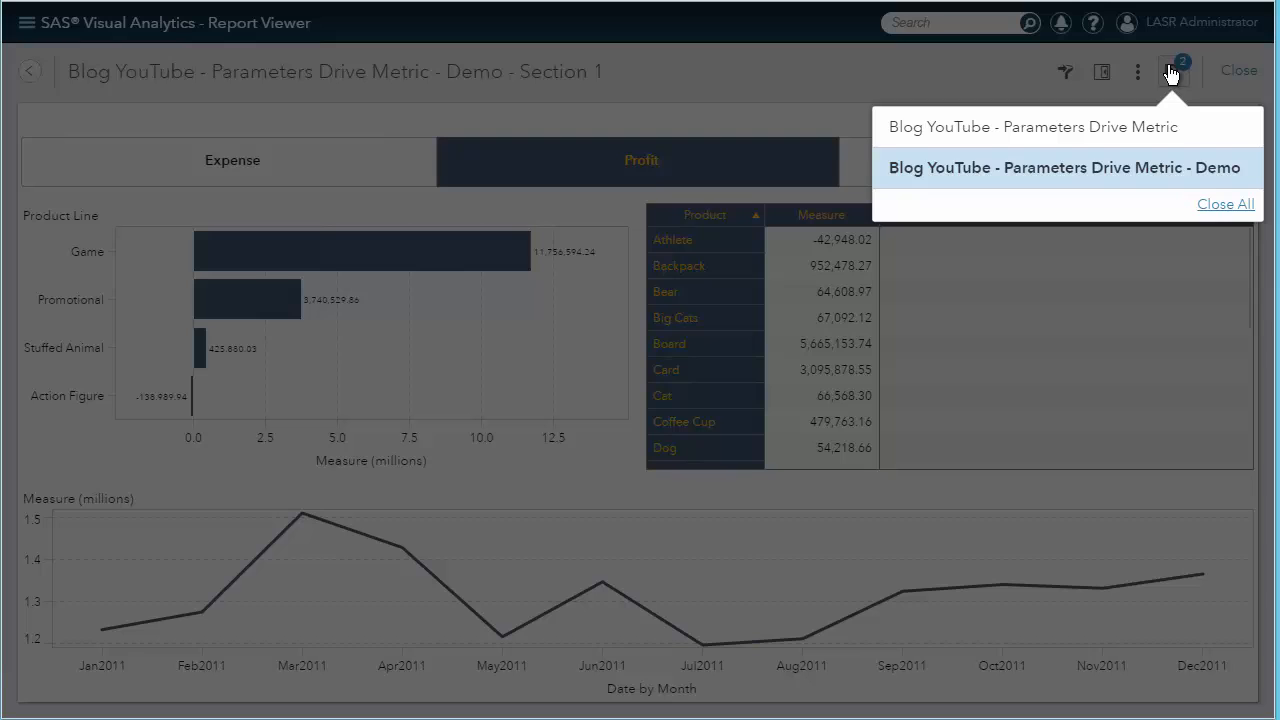
{"action": "left_click", "coordinate": [1112, 130]}
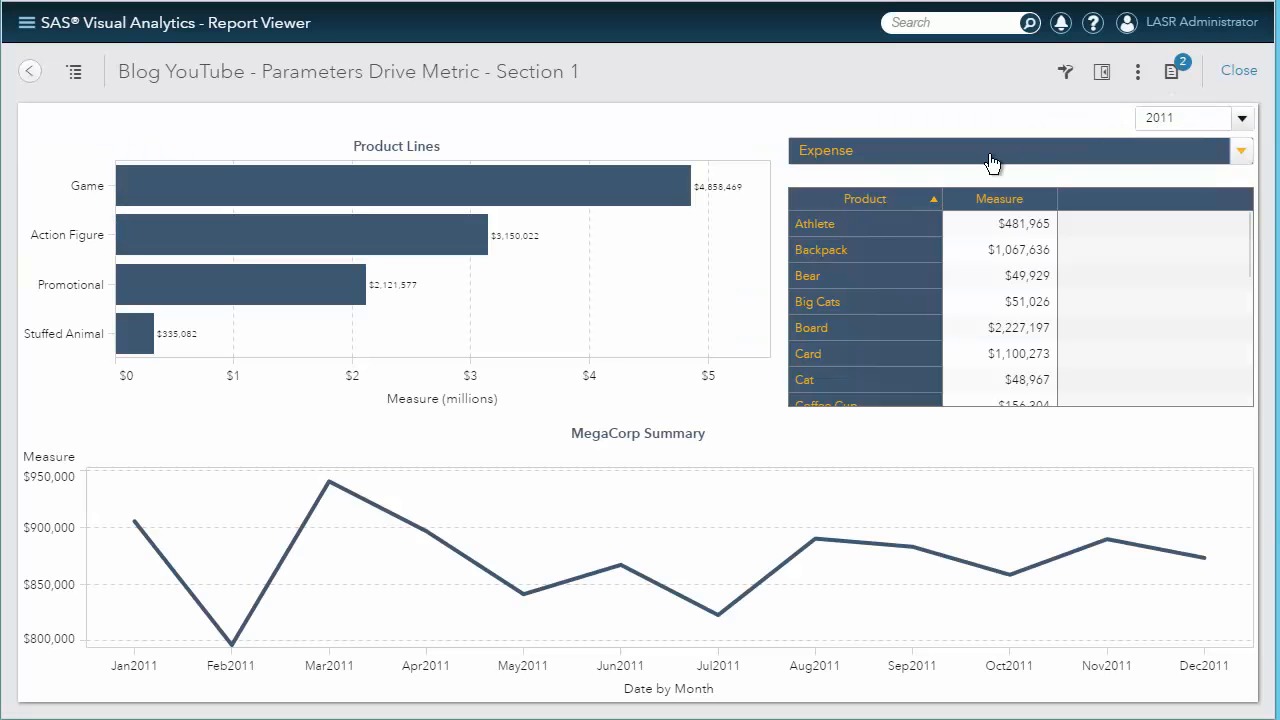
{"action": "left_click", "coordinate": [1243, 155]}
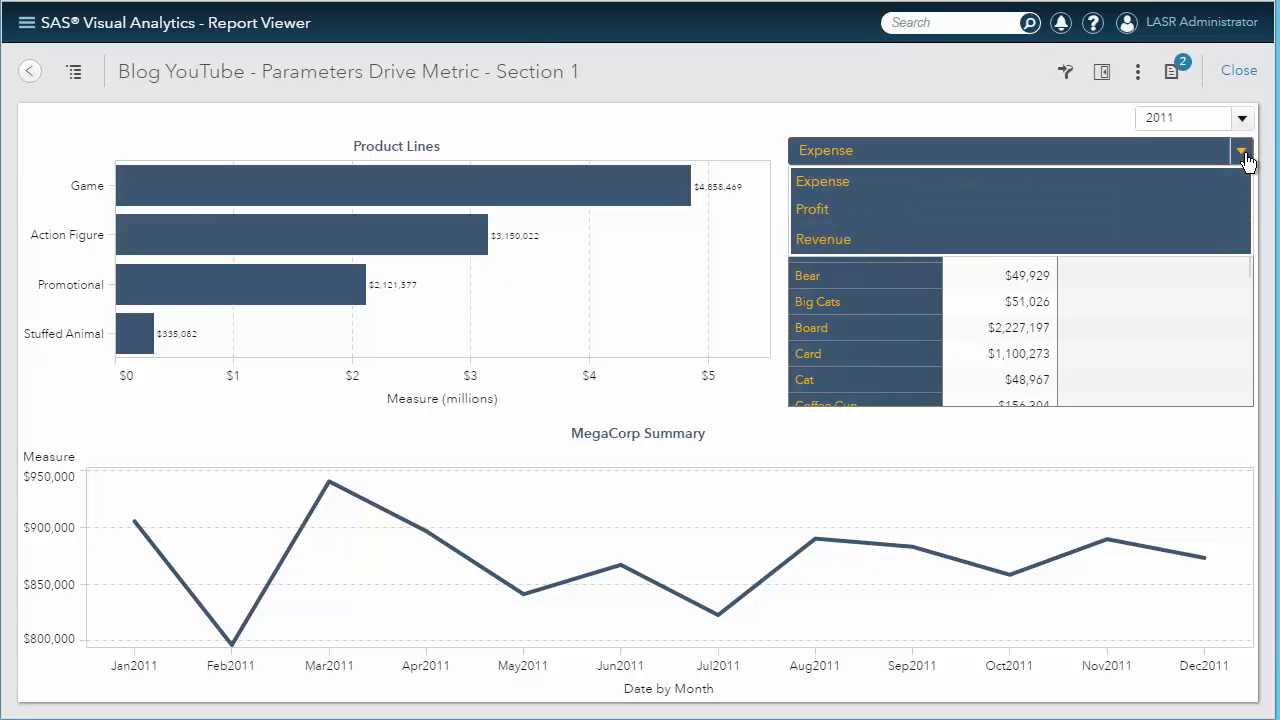
{"action": "left_click", "coordinate": [815, 212]}
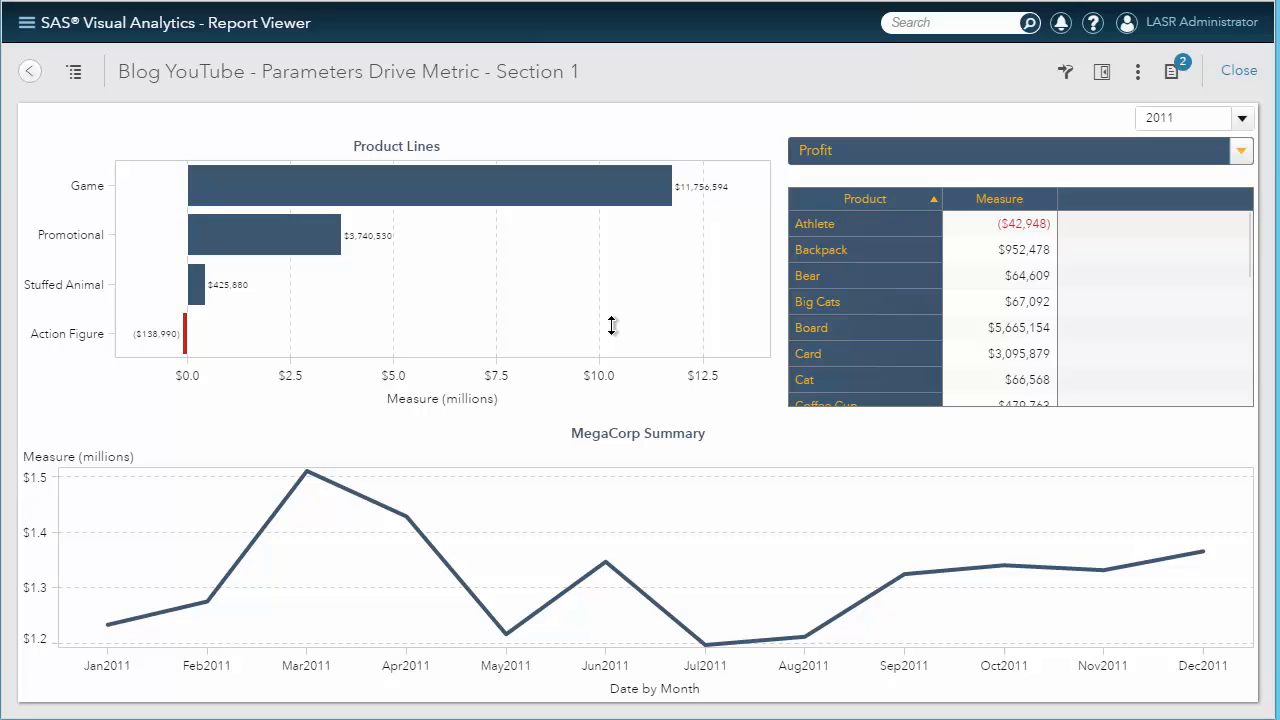
- Go to Section 2 of the report and show its metric by the Facility Region category
{"action": "left_click", "coordinate": [78, 78]}
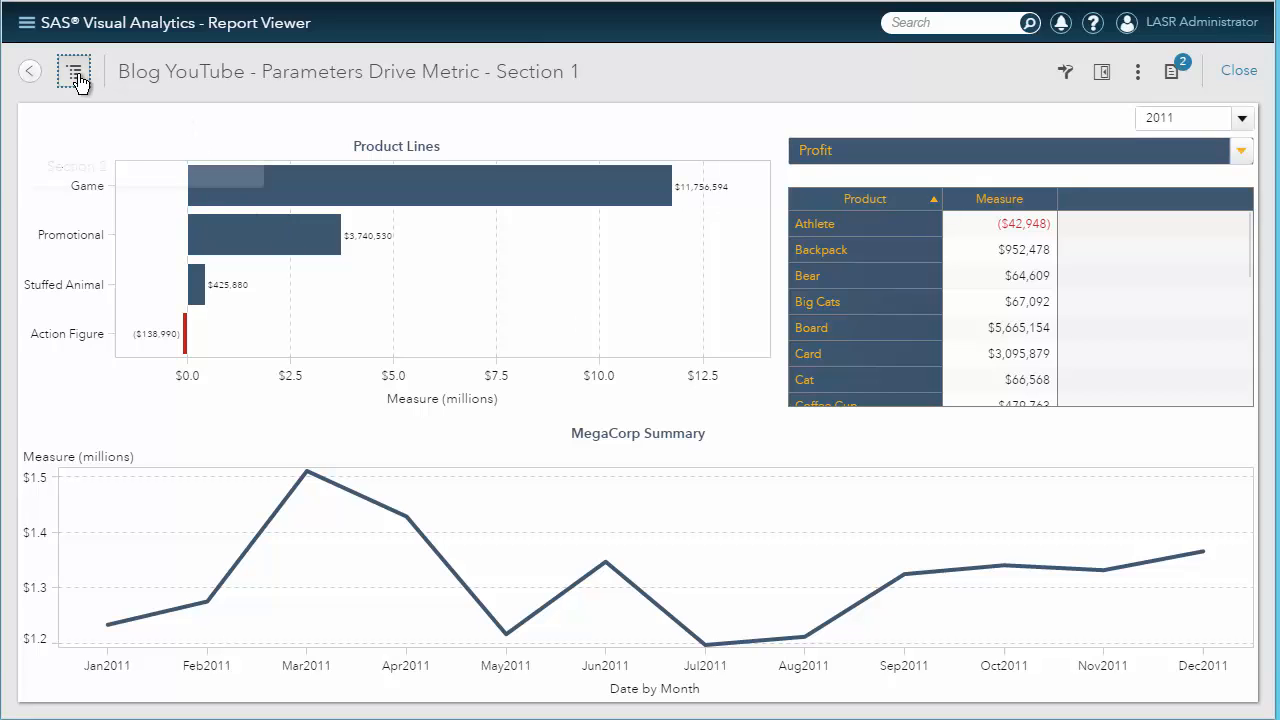
{"action": "left_click", "coordinate": [86, 176]}
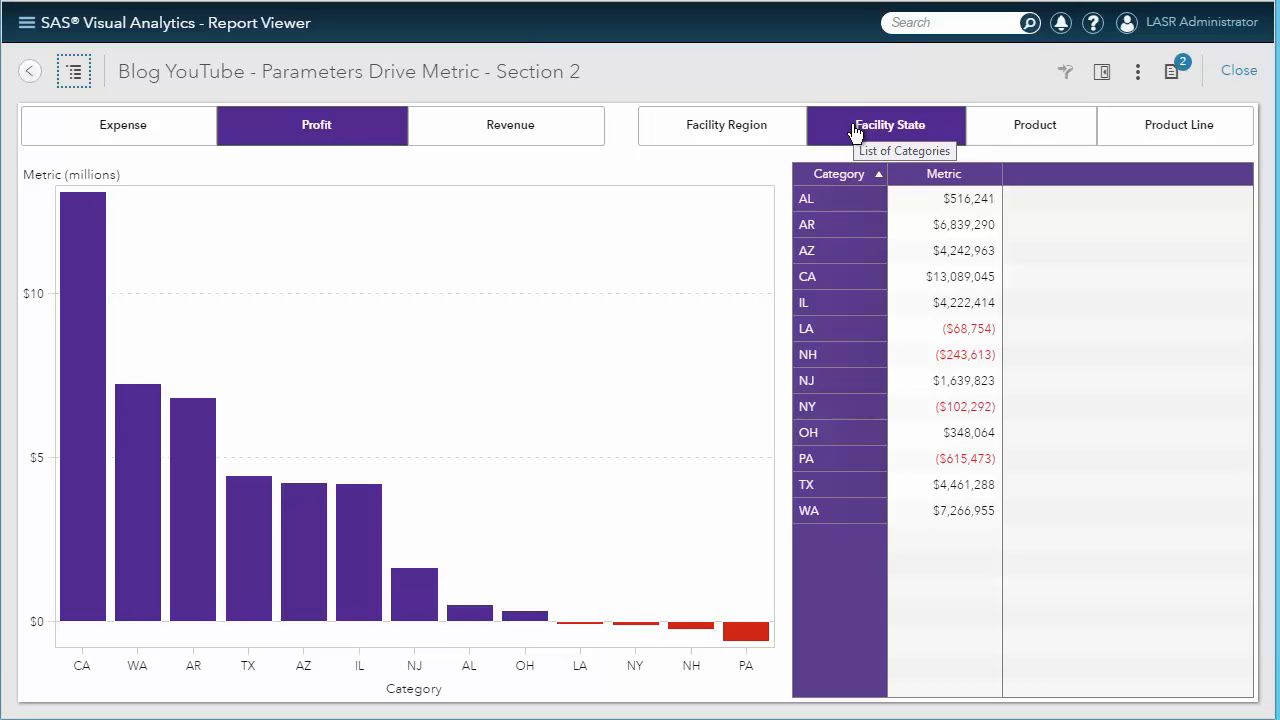
{"action": "left_click", "coordinate": [762, 130]}
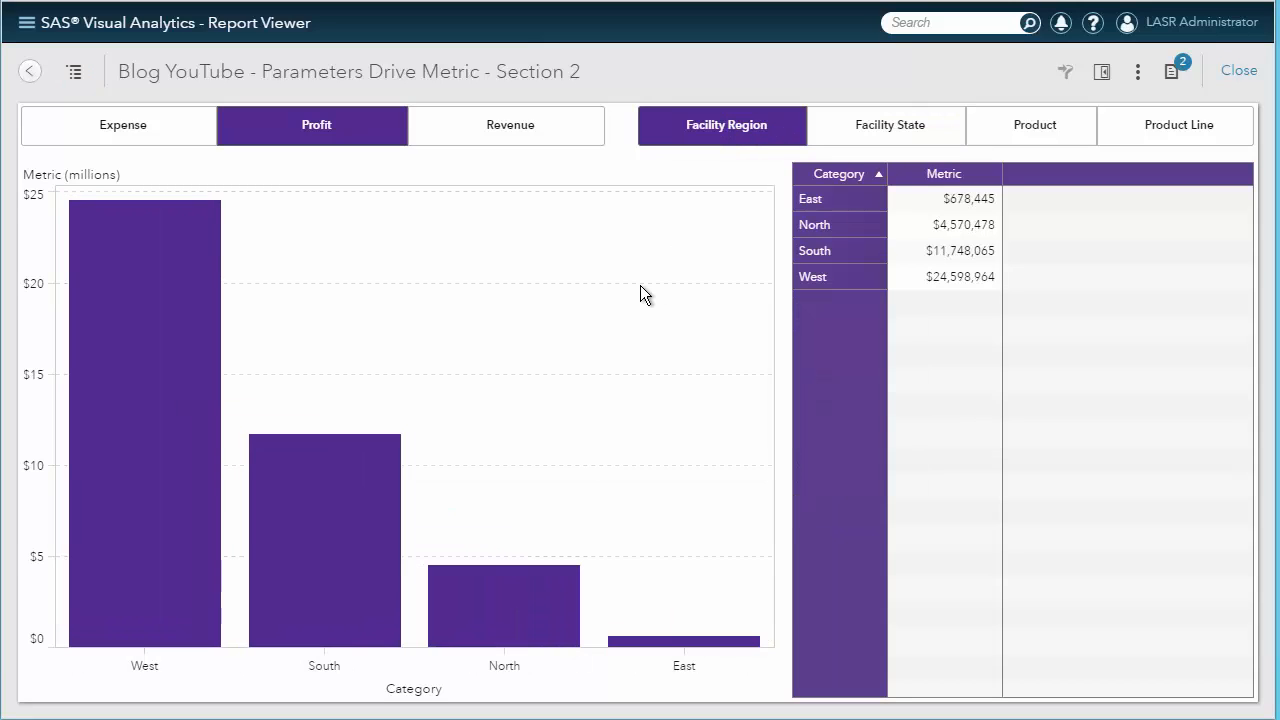